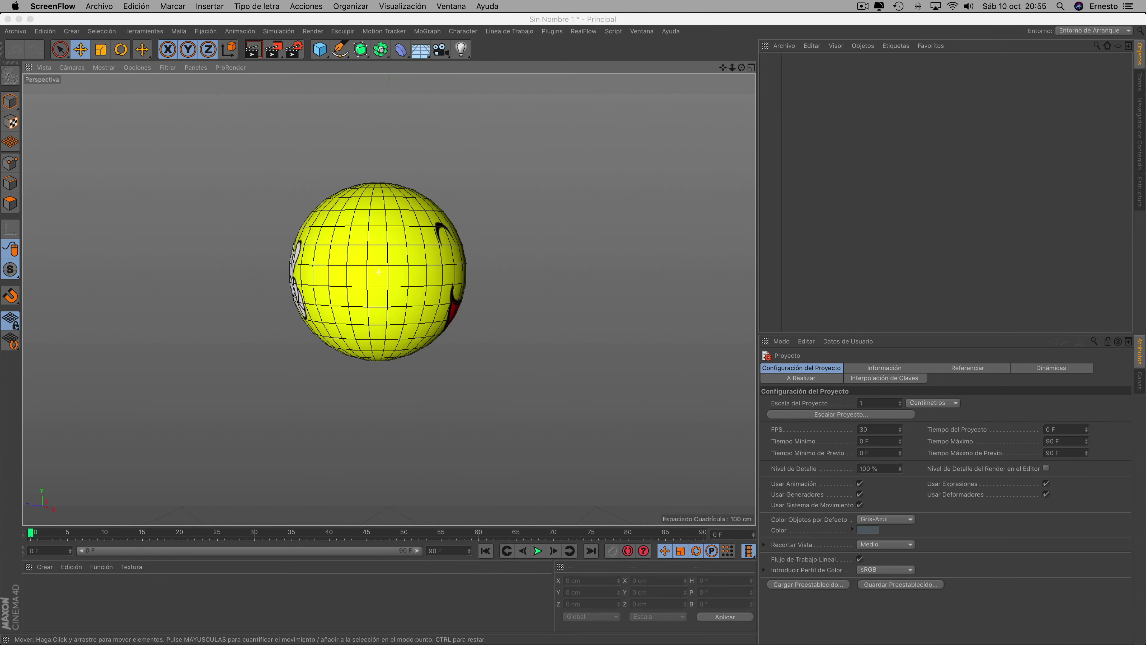
# - Orbit around the finished smiley sphere to preview it, including its underside
pyautogui.moveTo(379, 271)
pyautogui.keyDown('alt'); pyautogui.mouseDown()
pyautogui.moveTo(316, 271)
pyautogui.moveTo(461, 272)
pyautogui.mouseUp(); pyautogui.keyUp('alt')
pyautogui.moveTo(379, 272)
pyautogui.keyDown('alt'); pyautogui.mouseDown()
pyautogui.moveTo(406, 244)
pyautogui.moveTo(354, 292)
pyautogui.moveTo(352, 271)
pyautogui.moveTo(379, 271)
pyautogui.mouseUp(); pyautogui.keyUp('alt')
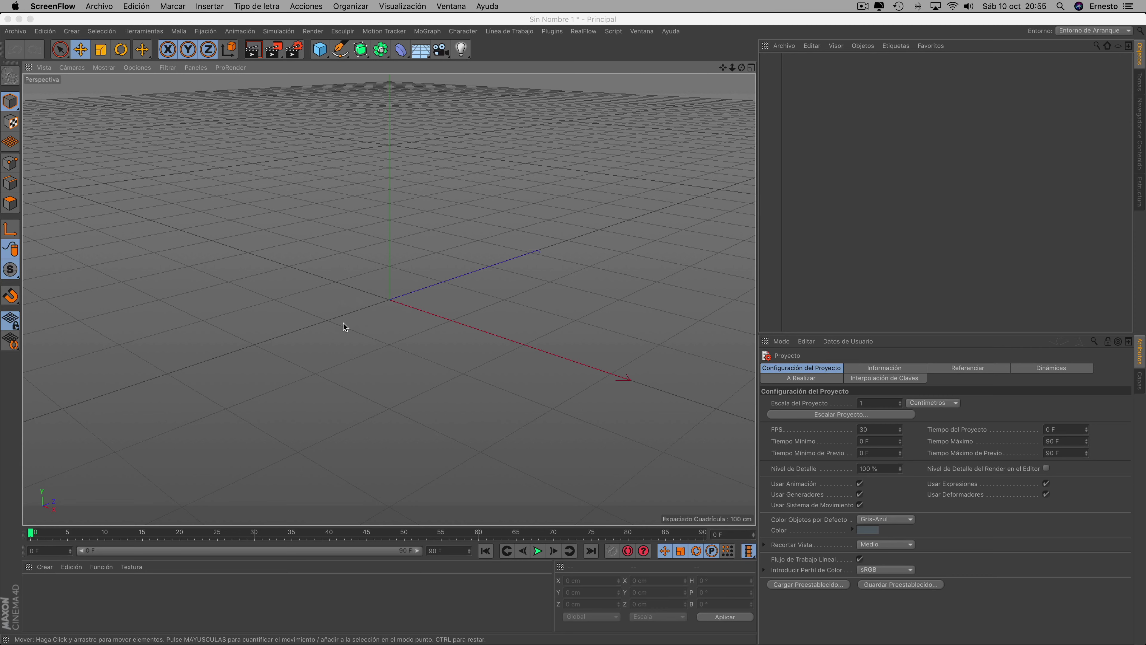
# - Add a sphere primitive and display it with Gouraud shading plus lines
pyautogui.click(321, 50)
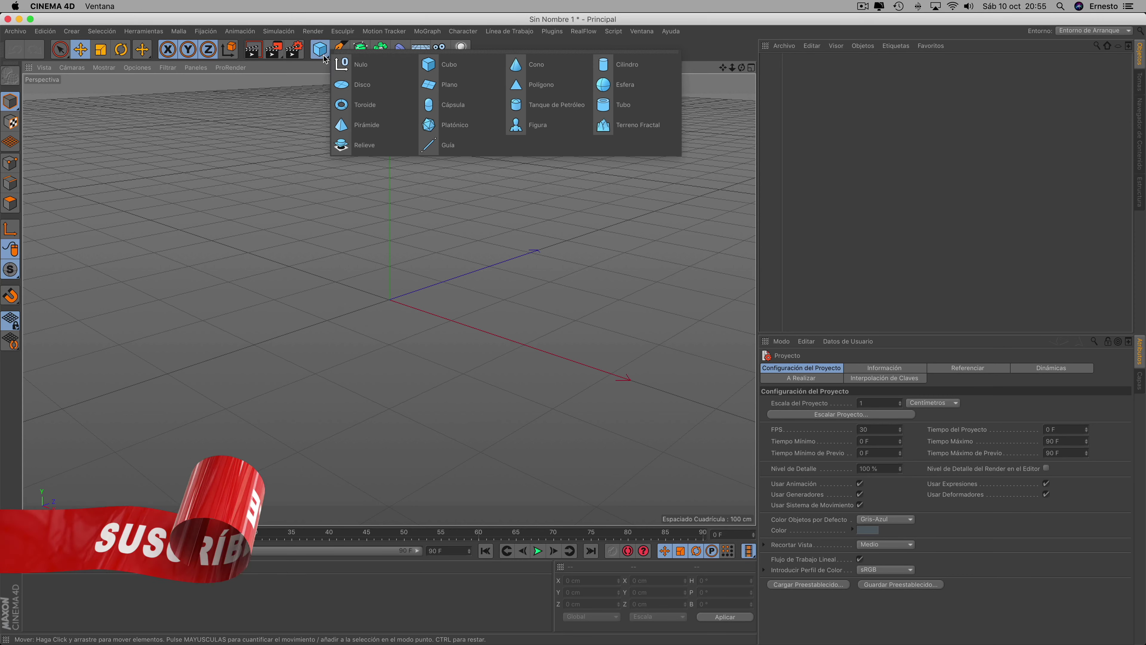
pyautogui.click(627, 84)
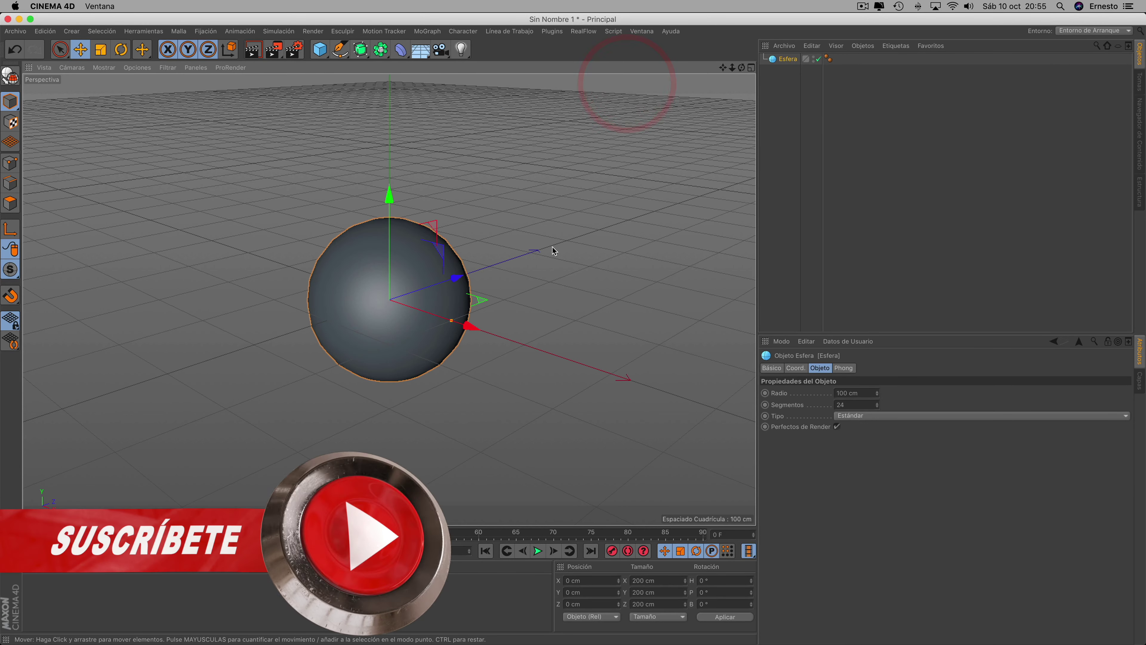
pyautogui.click(104, 67)
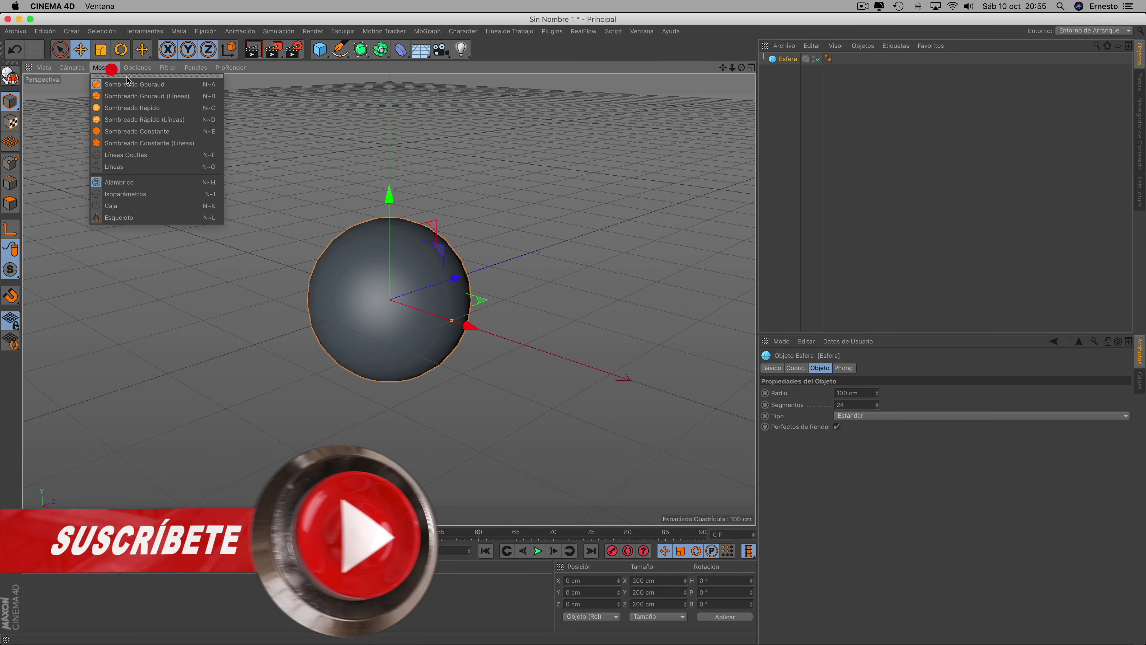
pyautogui.click(118, 96)
pyautogui.keyDown('alt'); pyautogui.moveTo(563, 299); pyautogui.dragTo(389, 300); pyautogui.keyUp('alt')
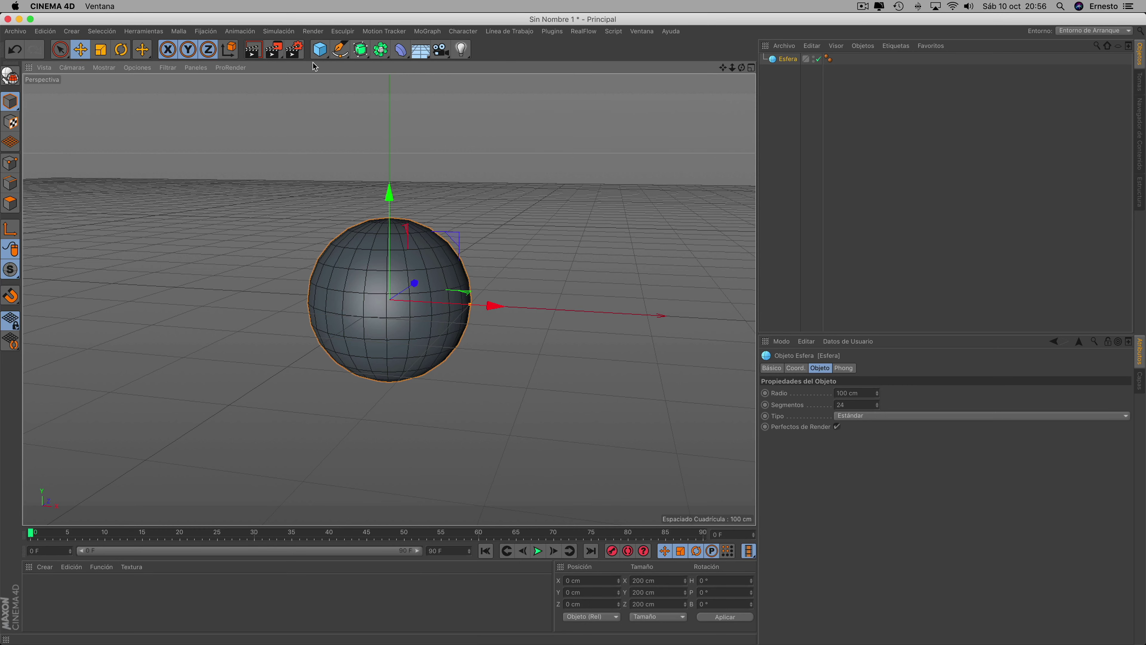
# - Scale the sphere uniformly down to 85.8 cm and recentre it in the view
pyautogui.click(104, 53)
pyautogui.moveTo(406, 298); pyautogui.dragTo(314, 302)
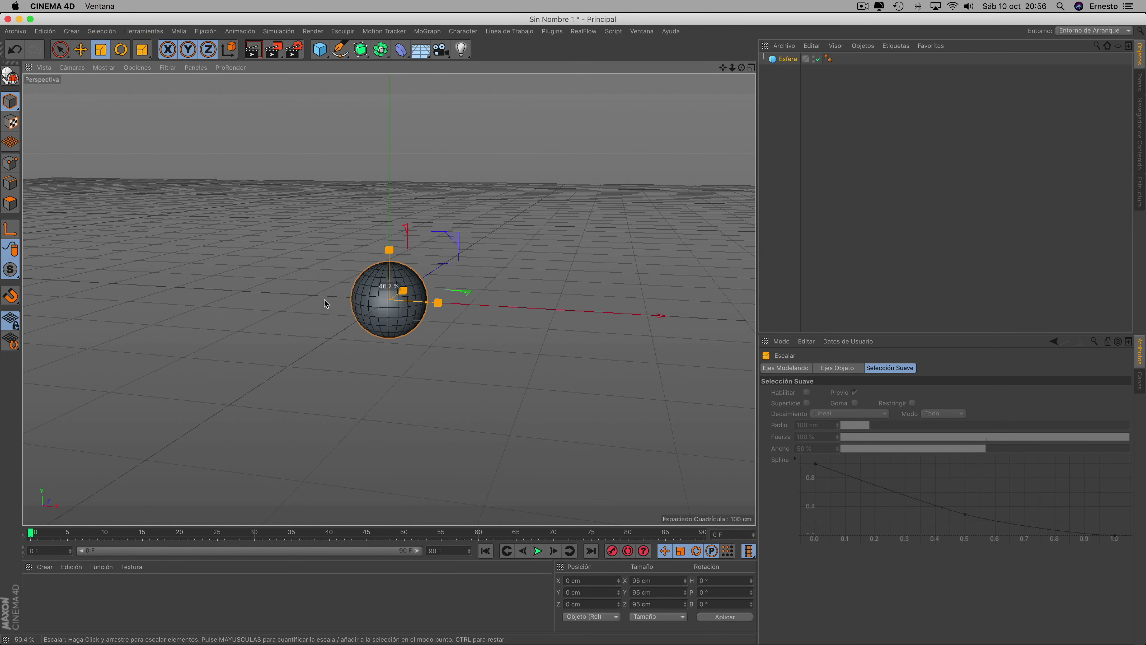
pyautogui.scroll(5, 489, 246)
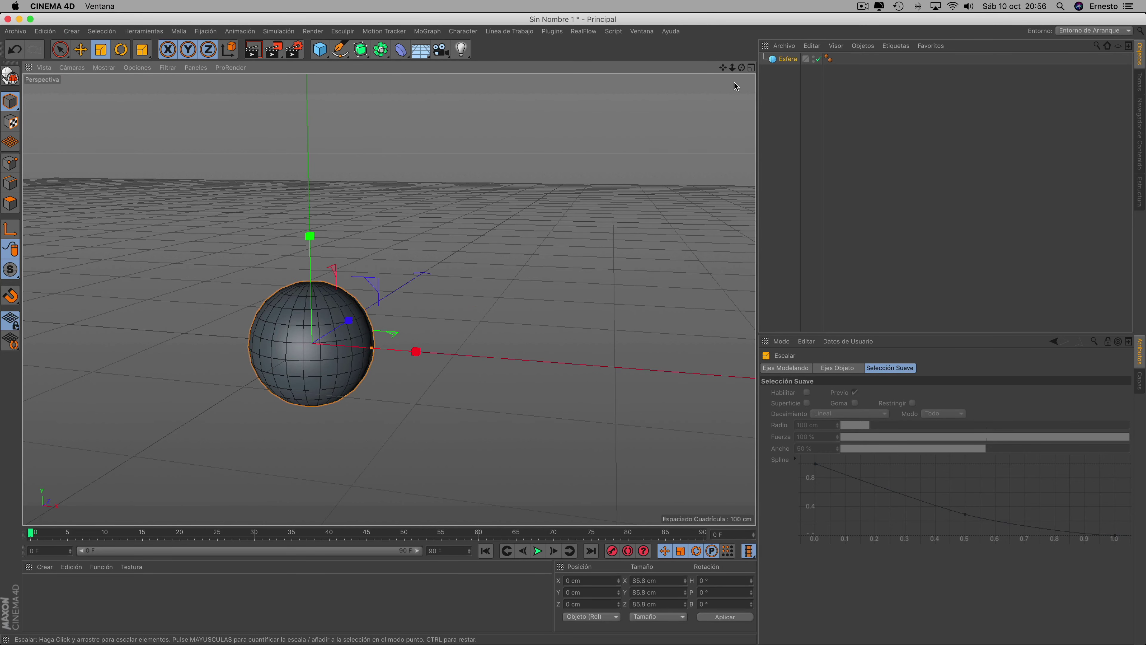
pyautogui.moveTo(724, 69)
pyautogui.mouseDown()
pyautogui.moveTo(743, 72)
pyautogui.moveTo(400, 395)
pyautogui.mouseUp()
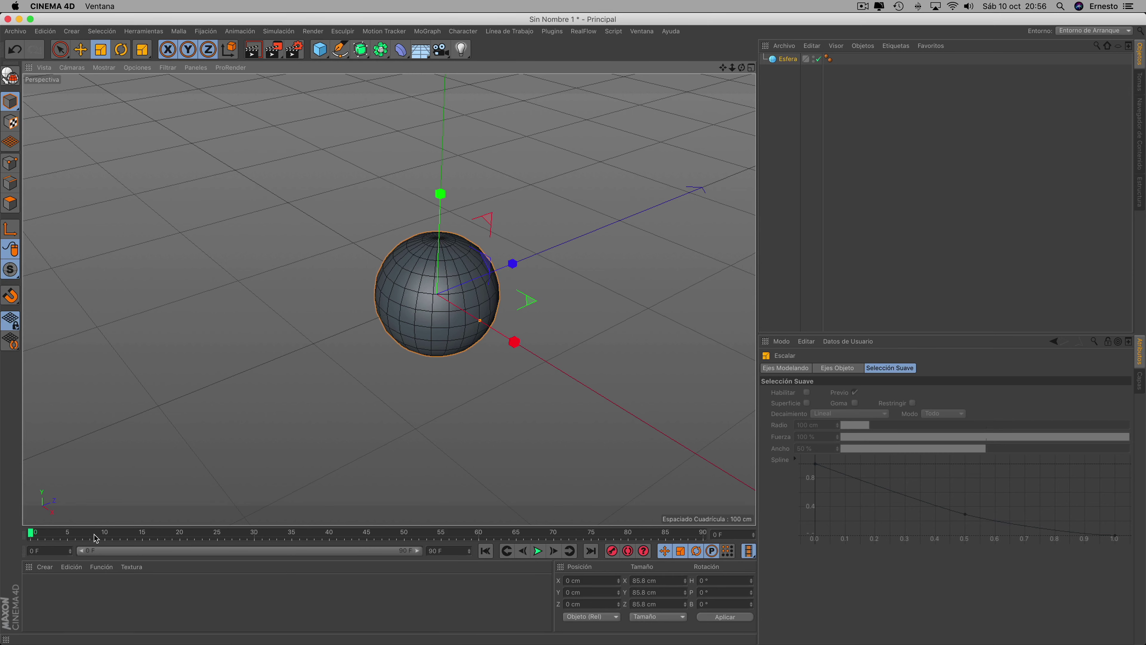
# - Create material Mat using comicAMARILLO.png from Emojis/TEXTURA as its Color texture
pyautogui.doubleClick(56, 595)
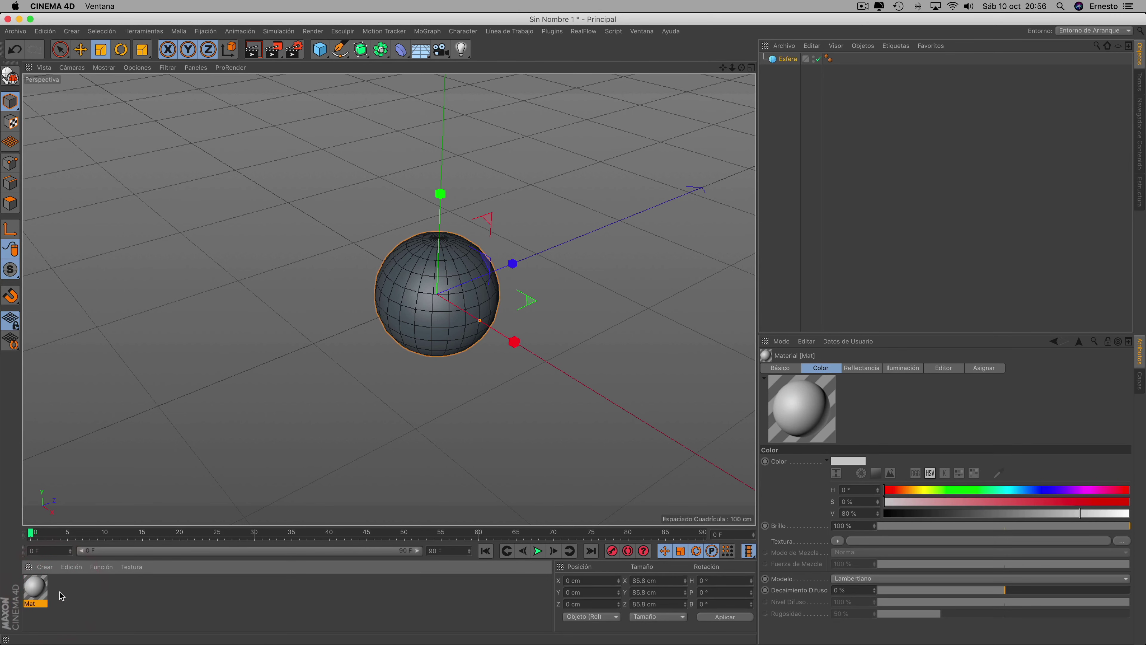
pyautogui.doubleClick(36, 587)
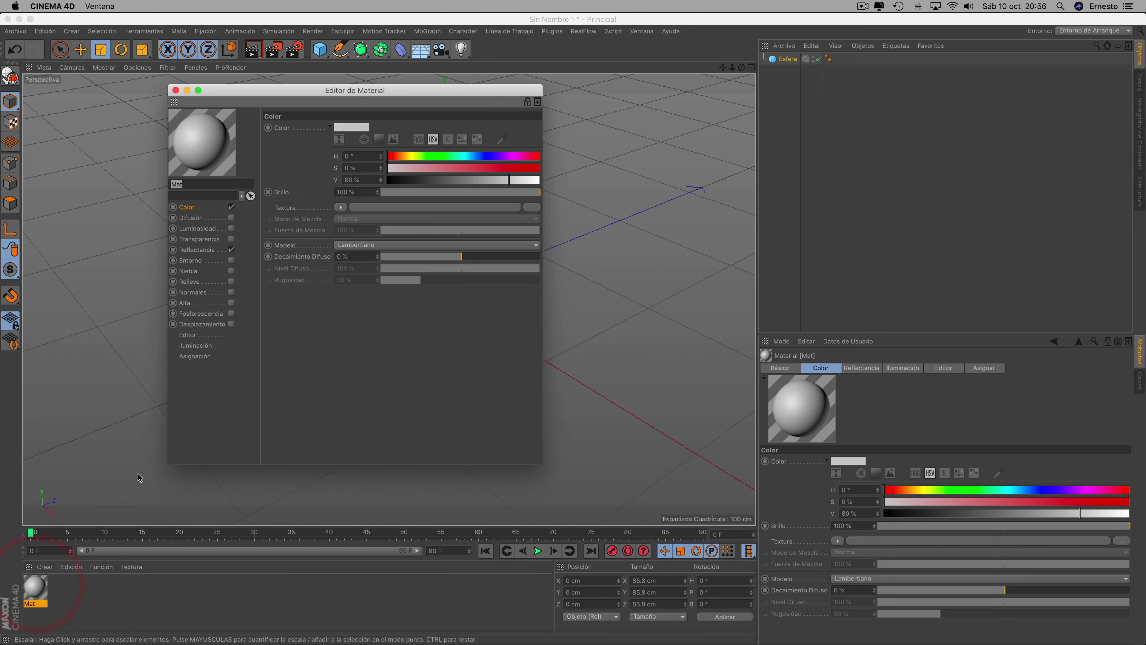
pyautogui.click(341, 207)
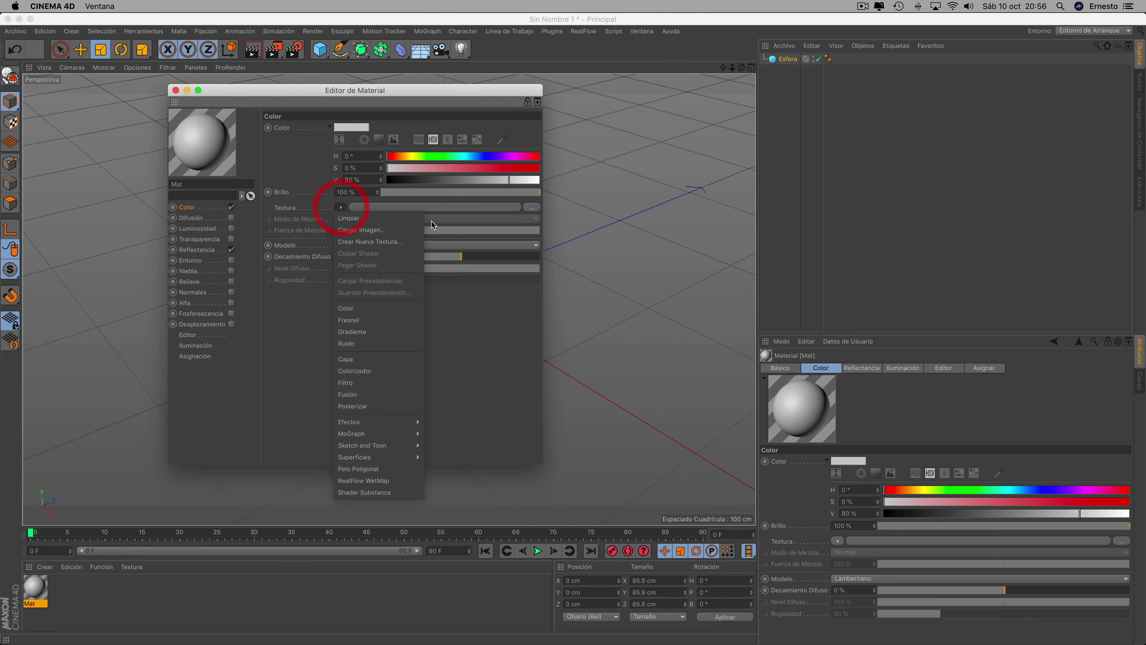
pyautogui.click(388, 228)
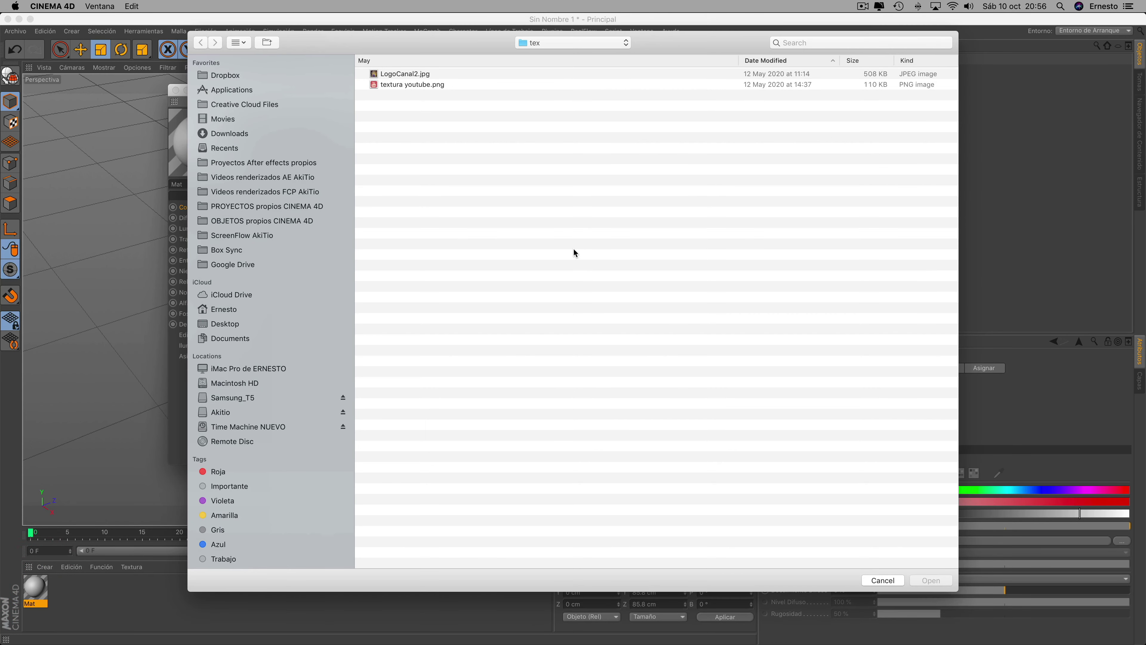
pyautogui.click(277, 163)
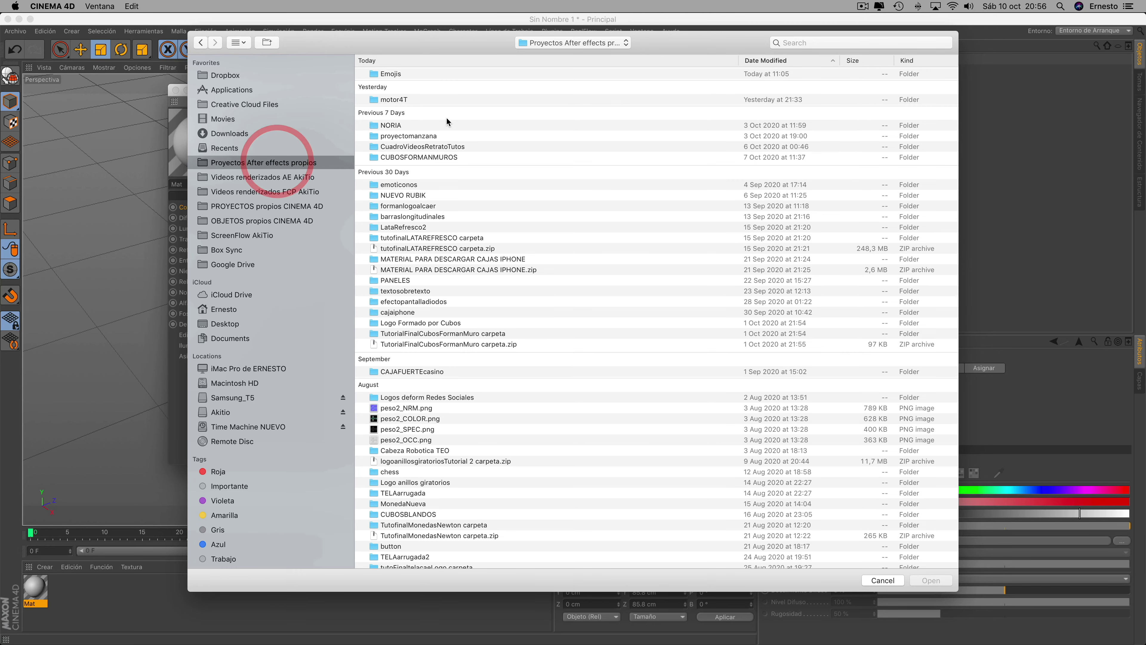
pyautogui.doubleClick(393, 75)
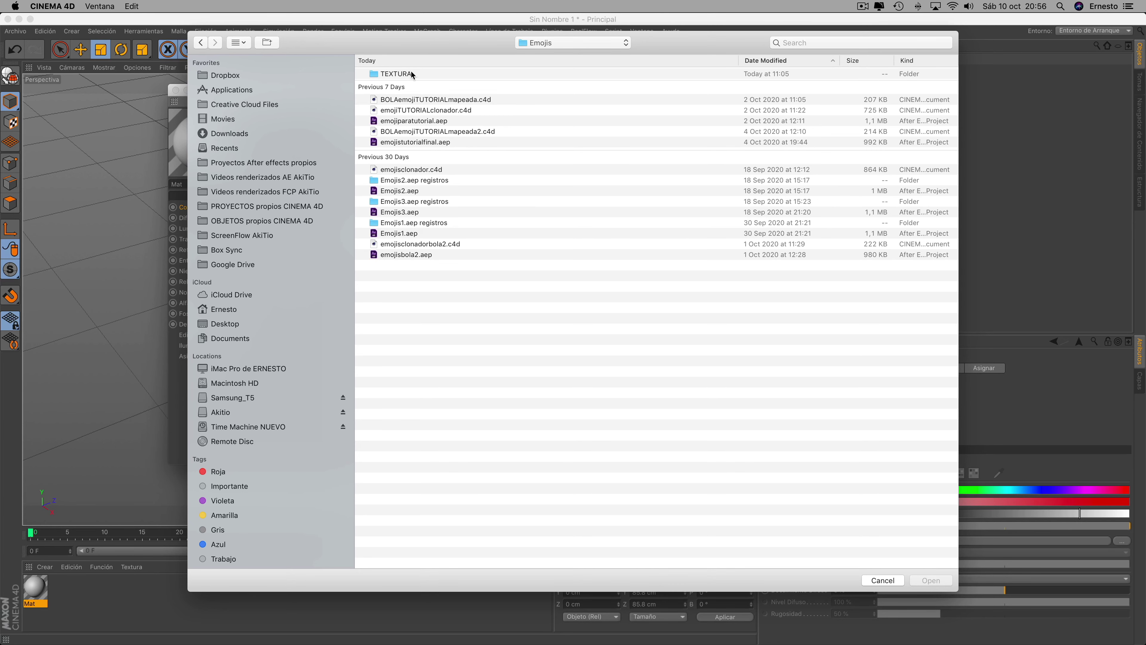
pyautogui.doubleClick(395, 75)
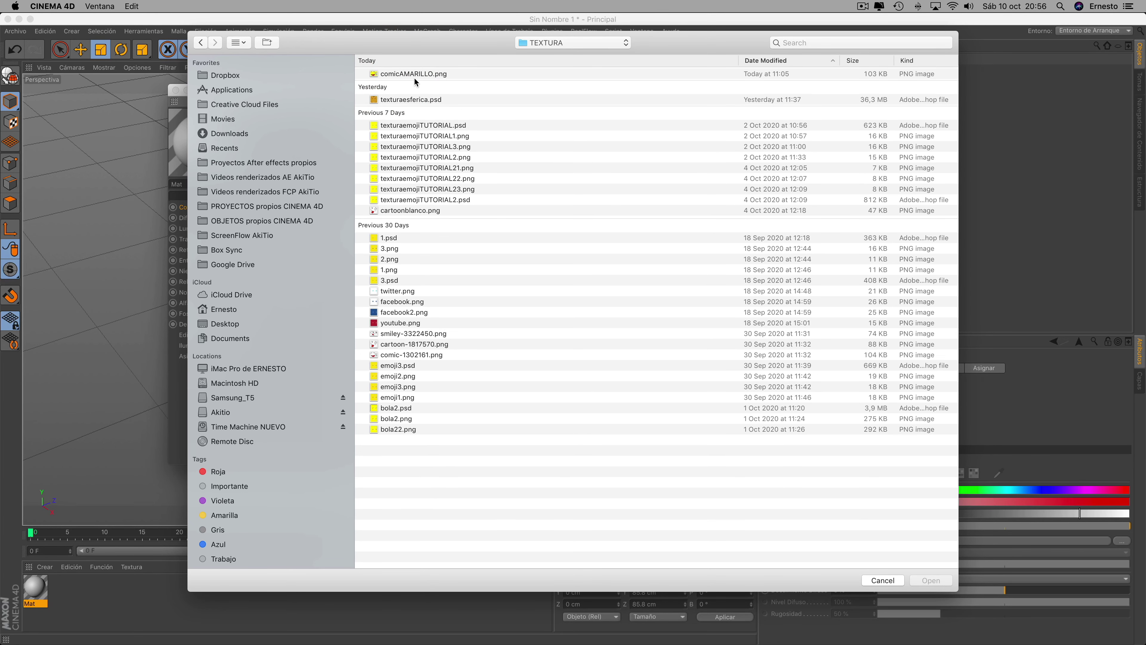
pyautogui.click(399, 75)
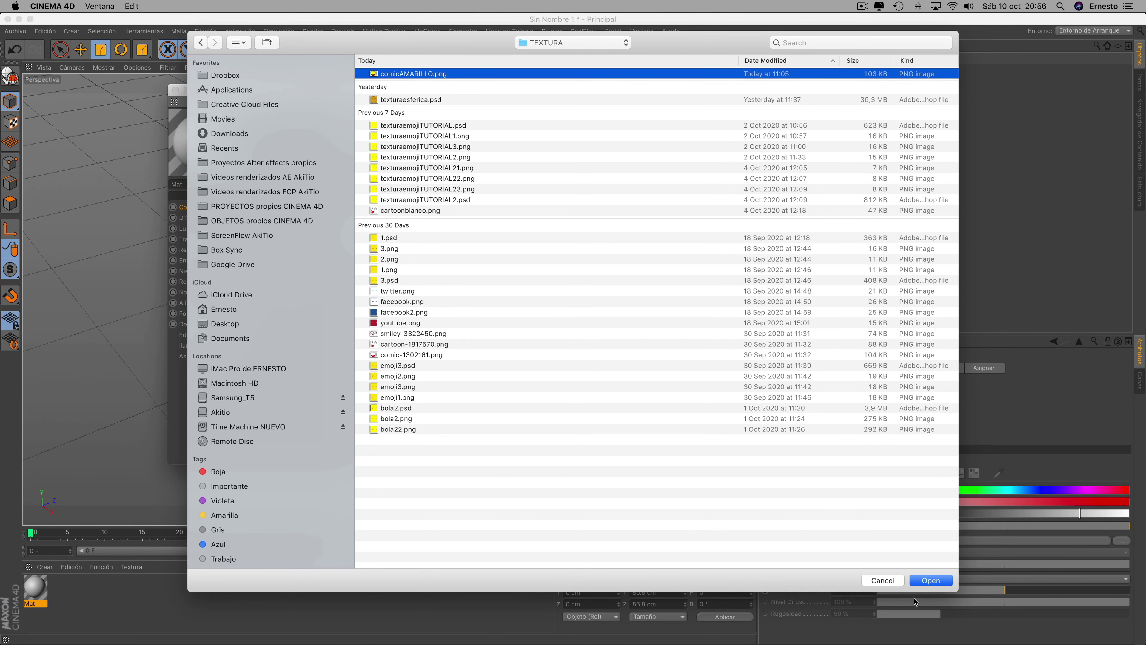
pyautogui.click(939, 581)
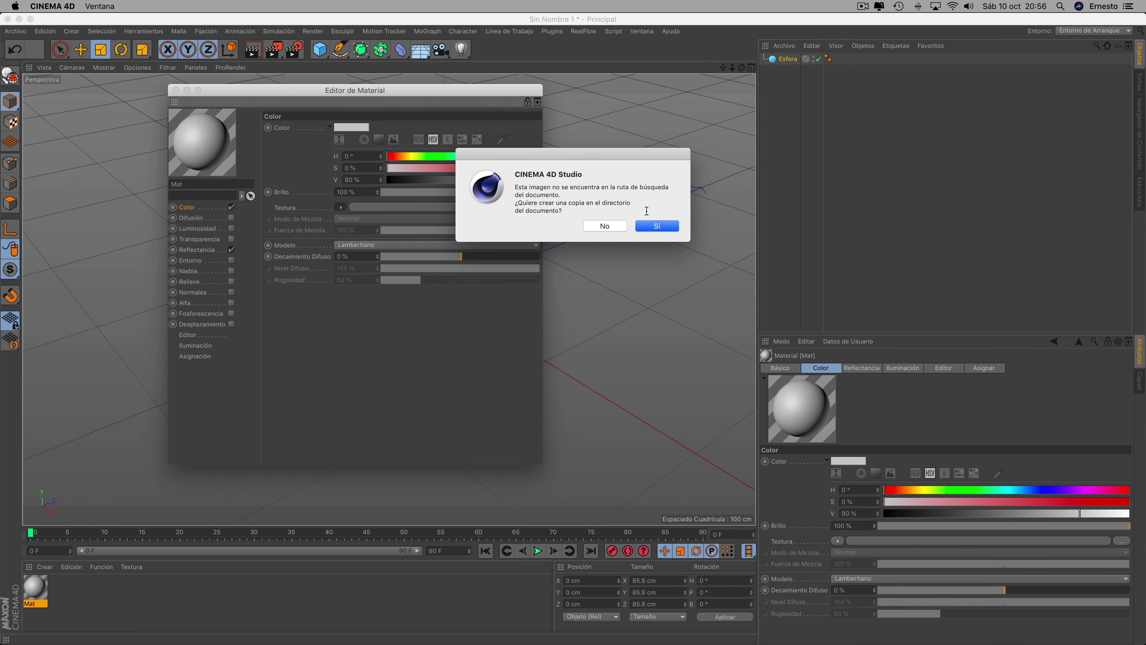
pyautogui.click(606, 226)
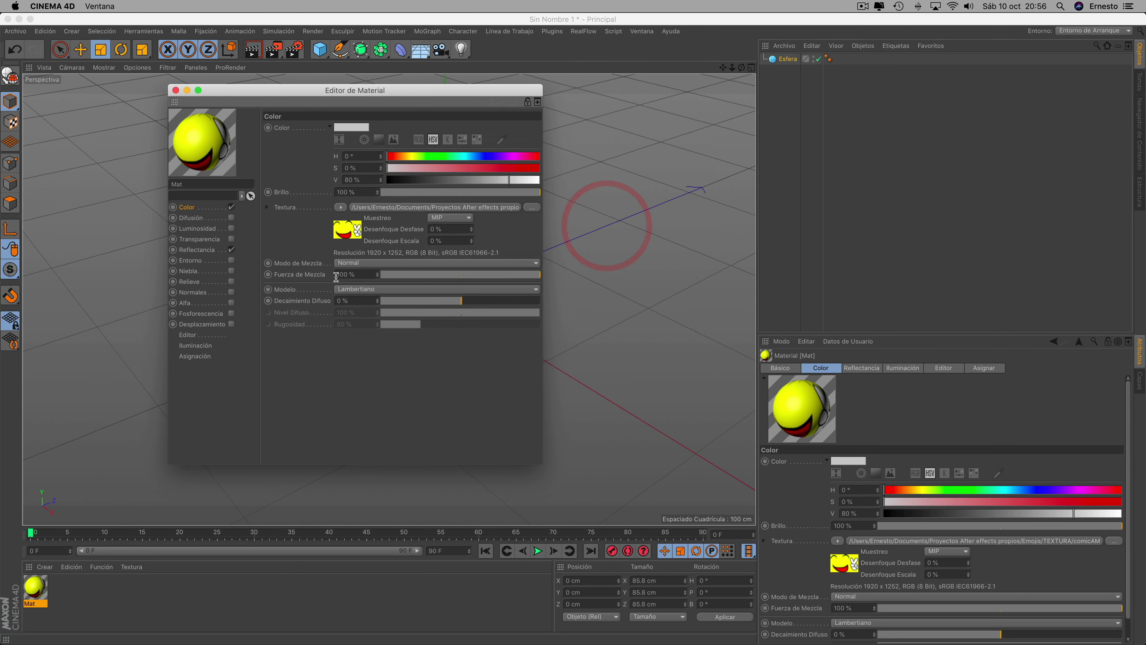
pyautogui.click(175, 90)
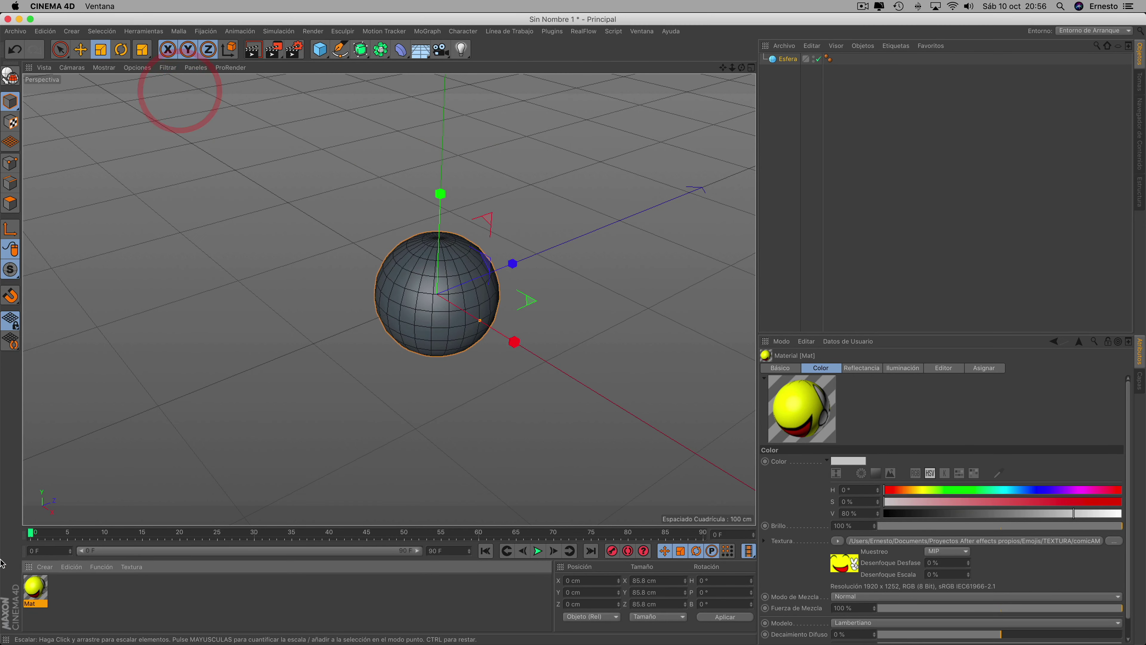
# - Apply Mat to the sphere and open its texture image shader settings
pyautogui.moveTo(35, 587)
pyautogui.mouseDown()
pyautogui.moveTo(463, 307)
pyautogui.moveTo(421, 282)
pyautogui.mouseUp()
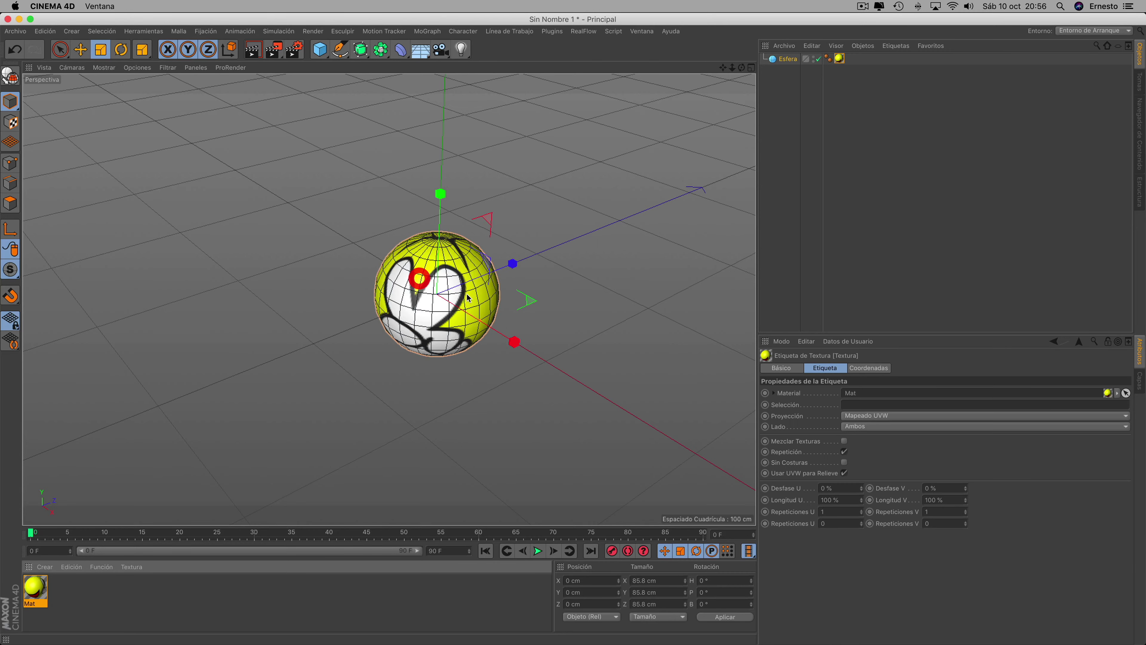
pyautogui.moveTo(742, 67)
pyautogui.mouseDown()
pyautogui.moveTo(742, 54)
pyautogui.moveTo(50, 638)
pyautogui.mouseUp()
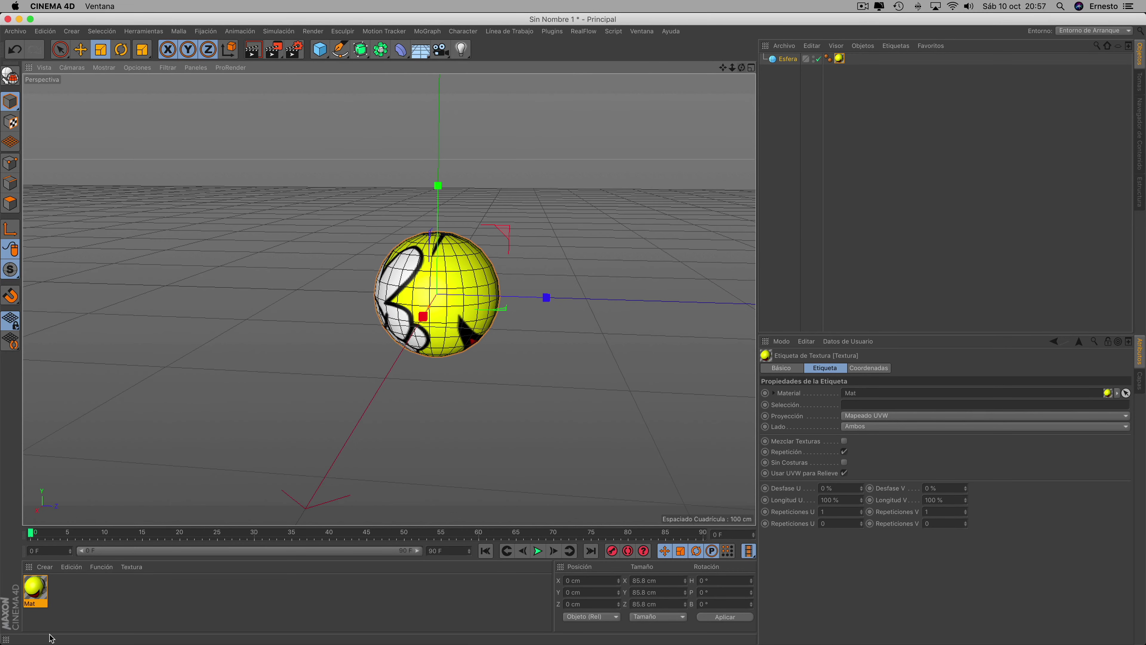
pyautogui.doubleClick(37, 587)
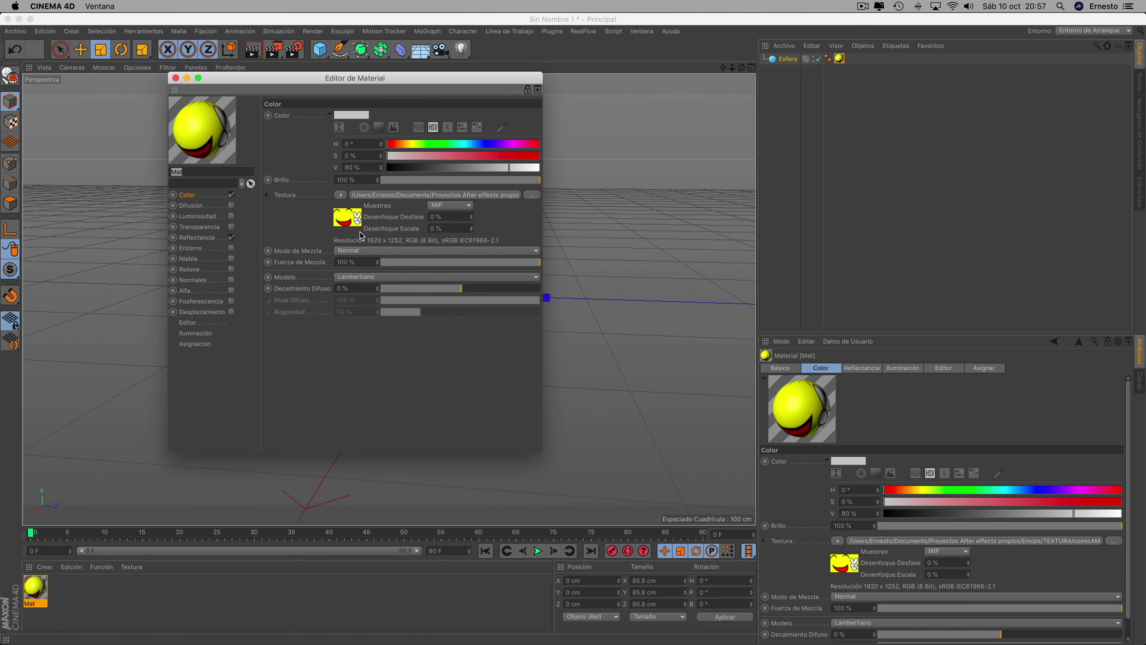
pyautogui.click(348, 218)
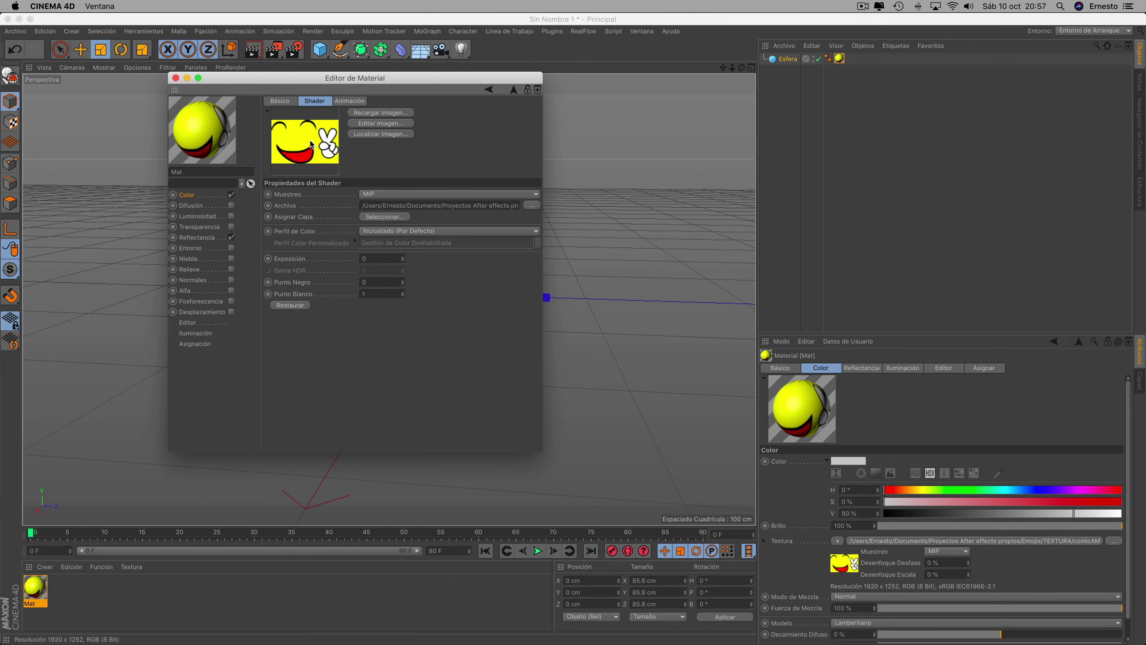
pyautogui.press('space')
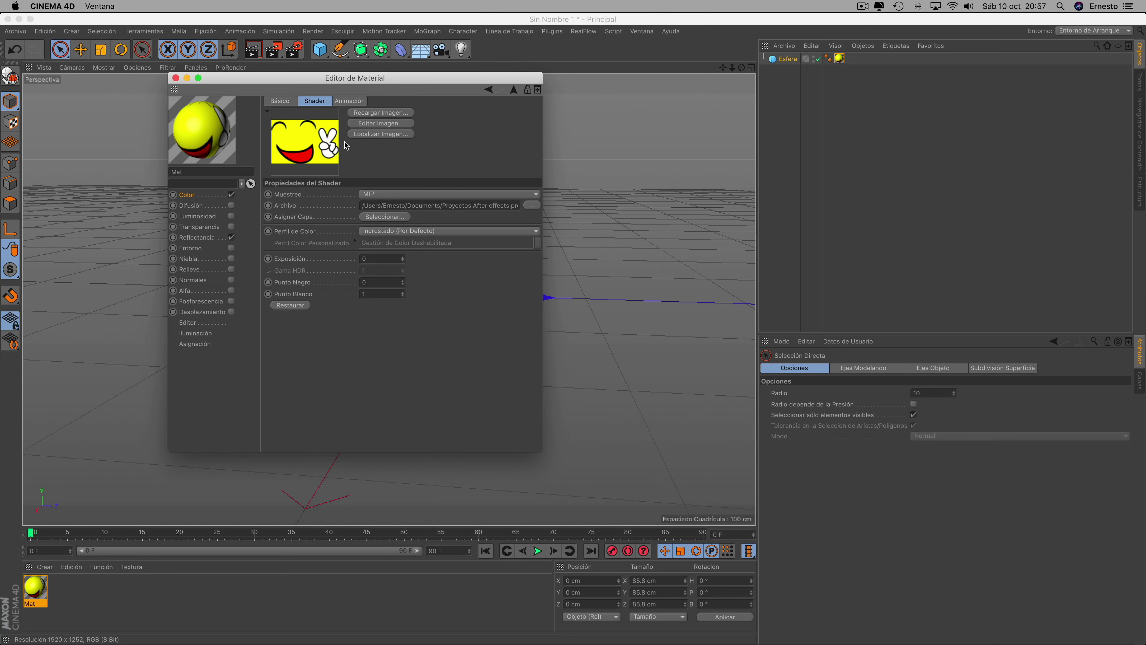
pyautogui.click(380, 123)
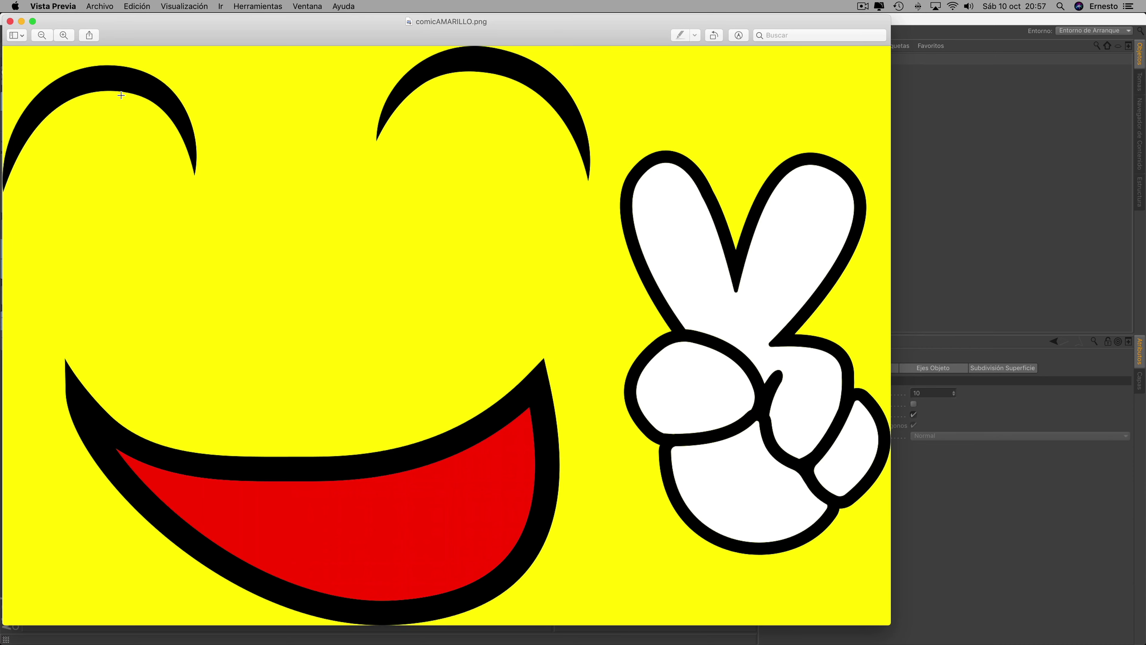
pyautogui.click(10, 21)
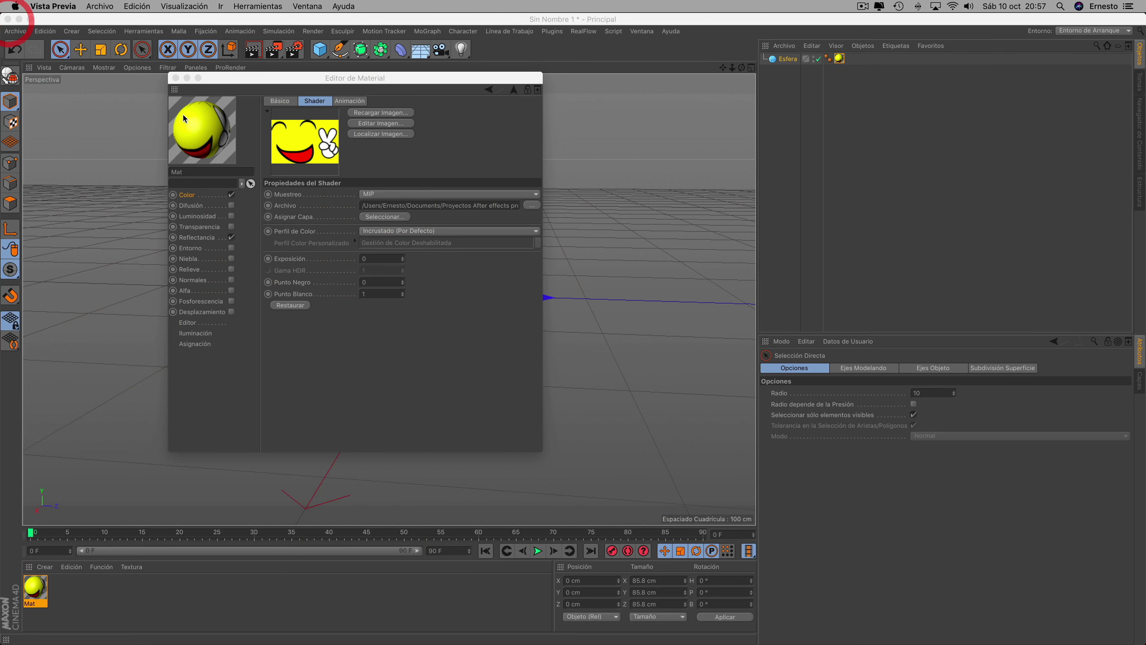
# - Close the Material Editor and orbit around the smiley-textured sphere
pyautogui.click(176, 80)
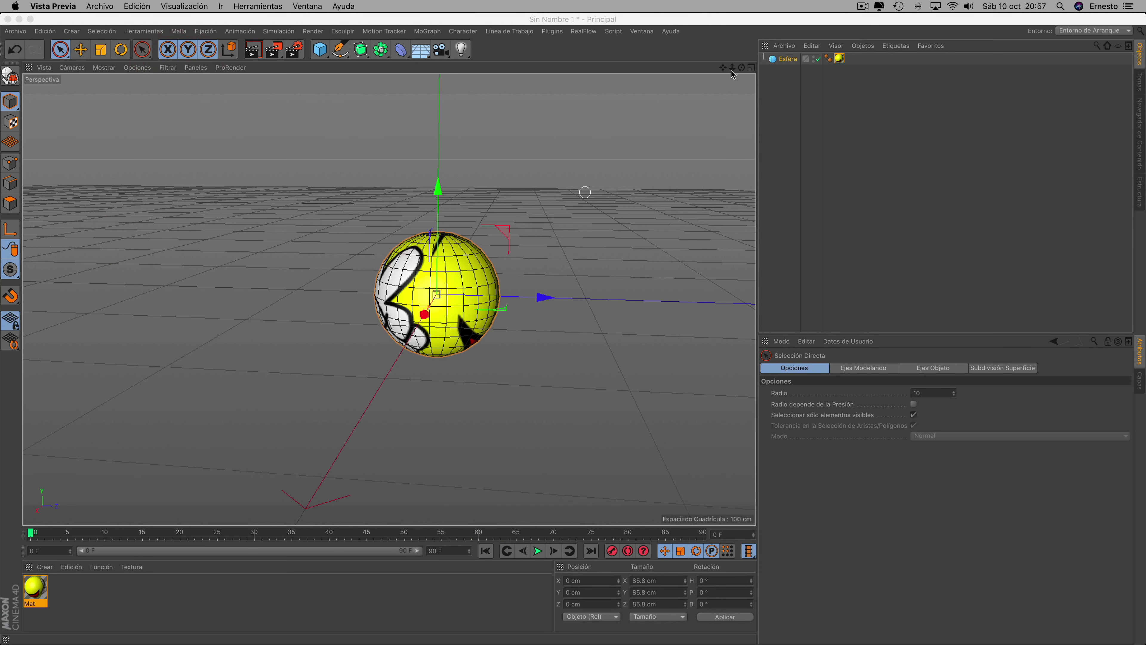
pyautogui.moveTo(584, 187)
pyautogui.keyDown('alt'); pyautogui.mouseDown()
pyautogui.moveTo(497, 187)
pyautogui.moveTo(451, 204)
pyautogui.moveTo(474, 172)
pyautogui.moveTo(429, 190)
pyautogui.moveTo(474, 176)
pyautogui.moveTo(443, 194)
pyautogui.moveTo(473, 176)
pyautogui.moveTo(443, 194)
pyautogui.moveTo(465, 180)
pyautogui.moveTo(452, 189)
pyautogui.mouseUp(); pyautogui.keyUp('alt')
pyautogui.moveTo(437, 292)
pyautogui.keyDown('alt'); pyautogui.mouseDown()
pyautogui.moveTo(447, 289)
pyautogui.moveTo(437, 294)
pyautogui.mouseUp(); pyautogui.keyUp('alt')
# - Delete the old Mat material and create a fresh one for editing
pyautogui.click(36, 587)
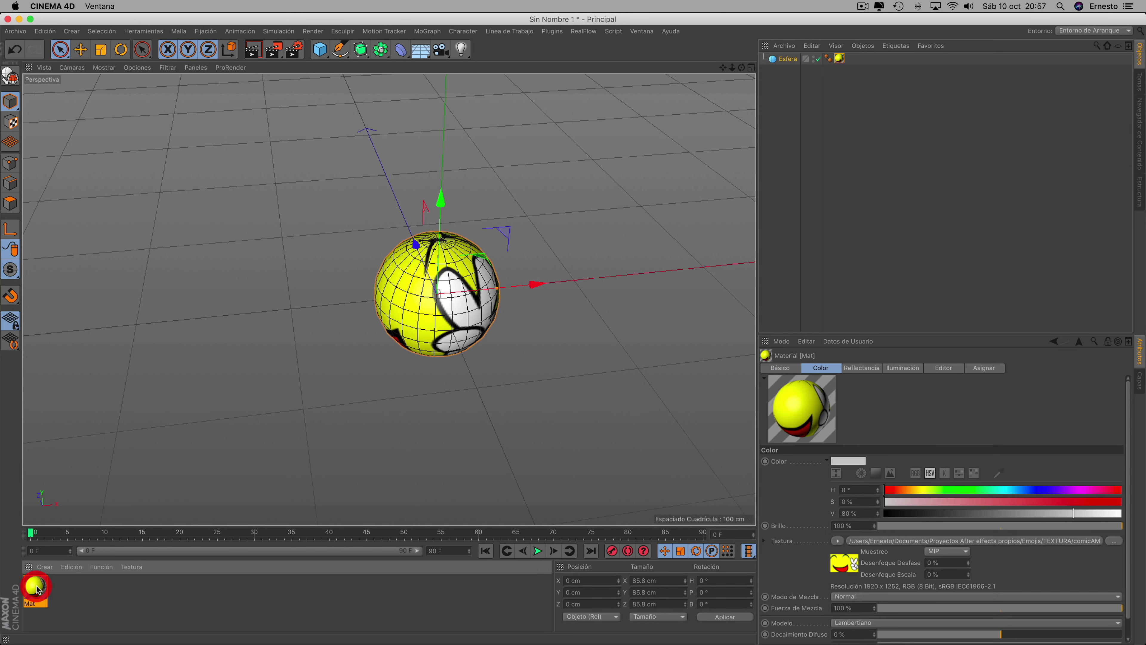
pyautogui.press('Delete')
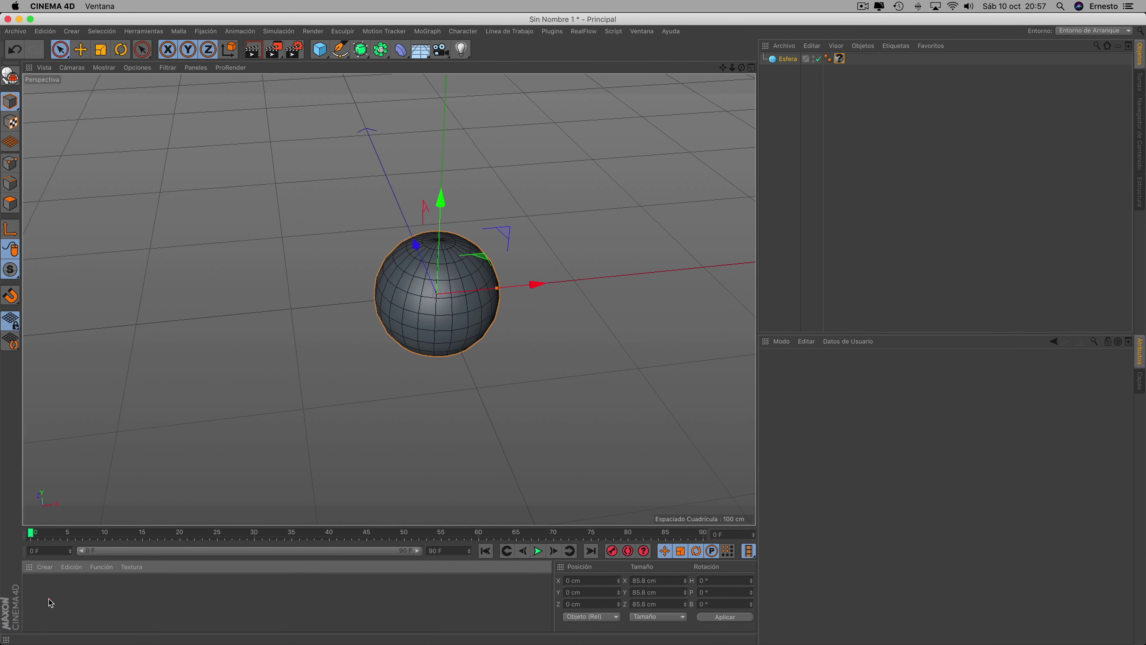
pyautogui.doubleClick(50, 604)
pyautogui.doubleClick(36, 587)
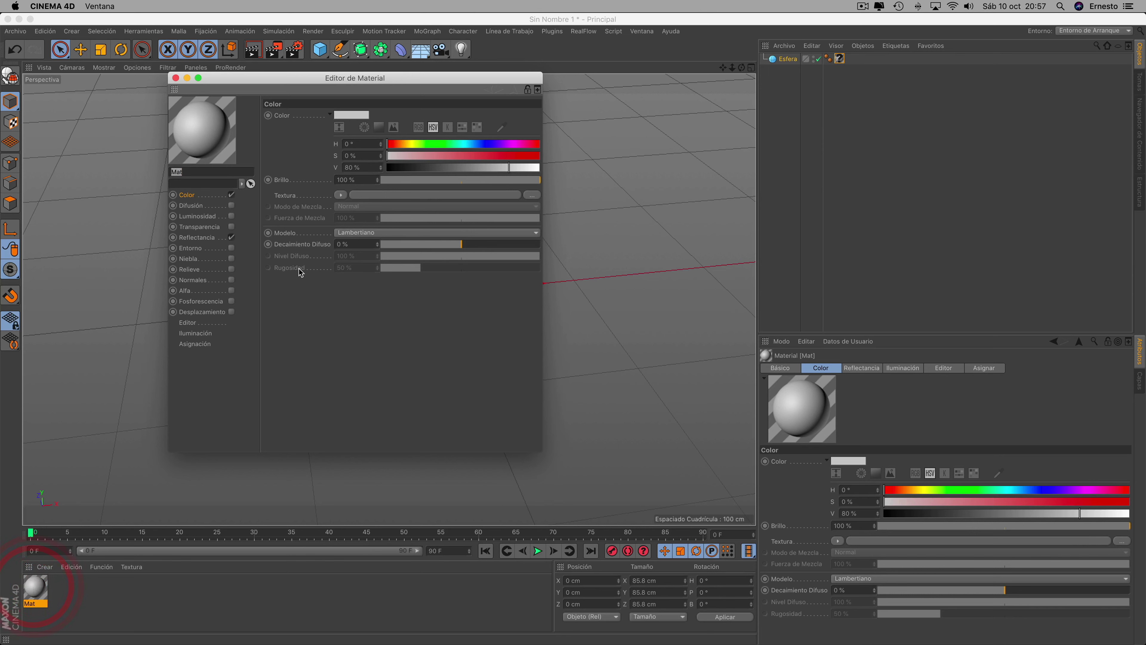
# - Give the new material a 1024×1024 Color texture and turn off Reflectance
pyautogui.click(341, 196)
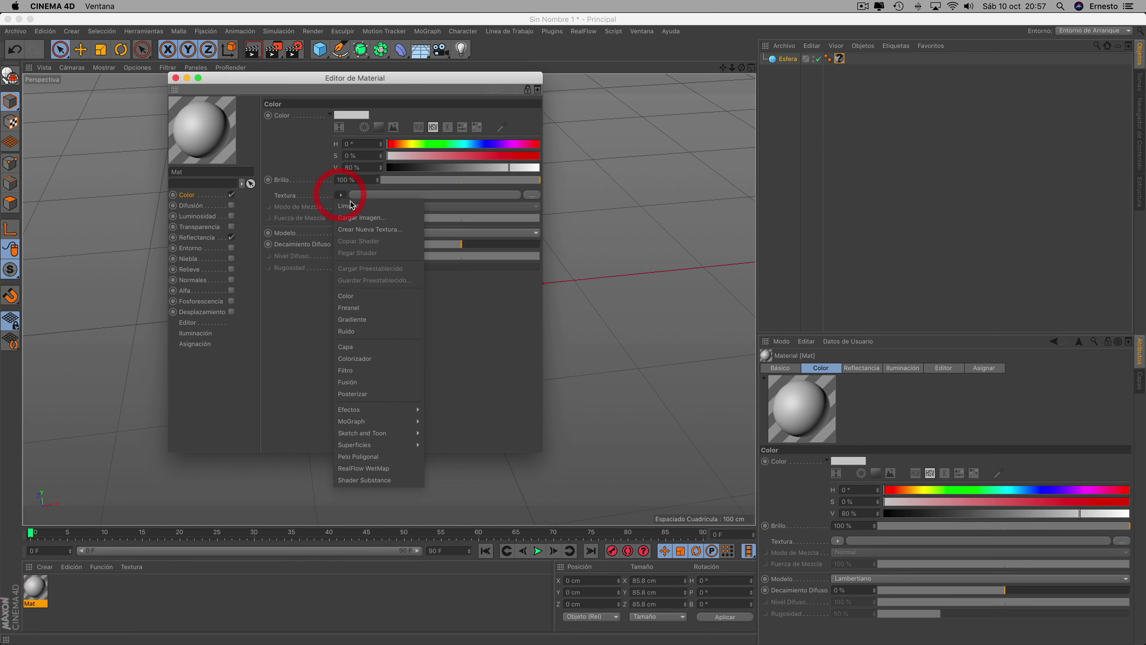
pyautogui.click(375, 229)
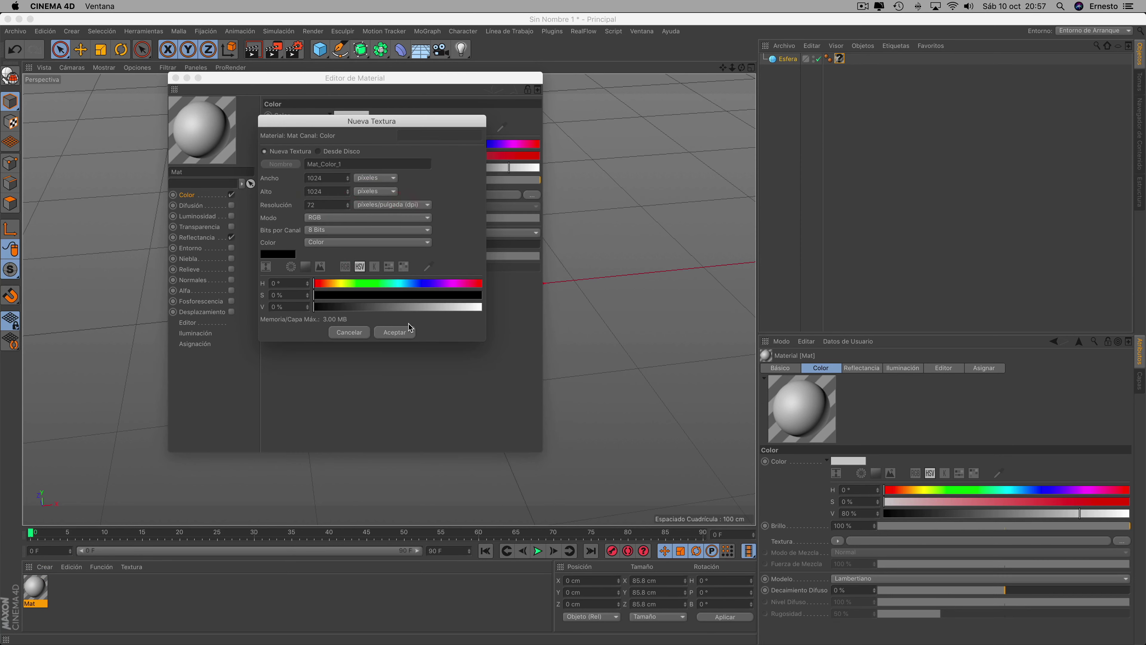
pyautogui.click(395, 332)
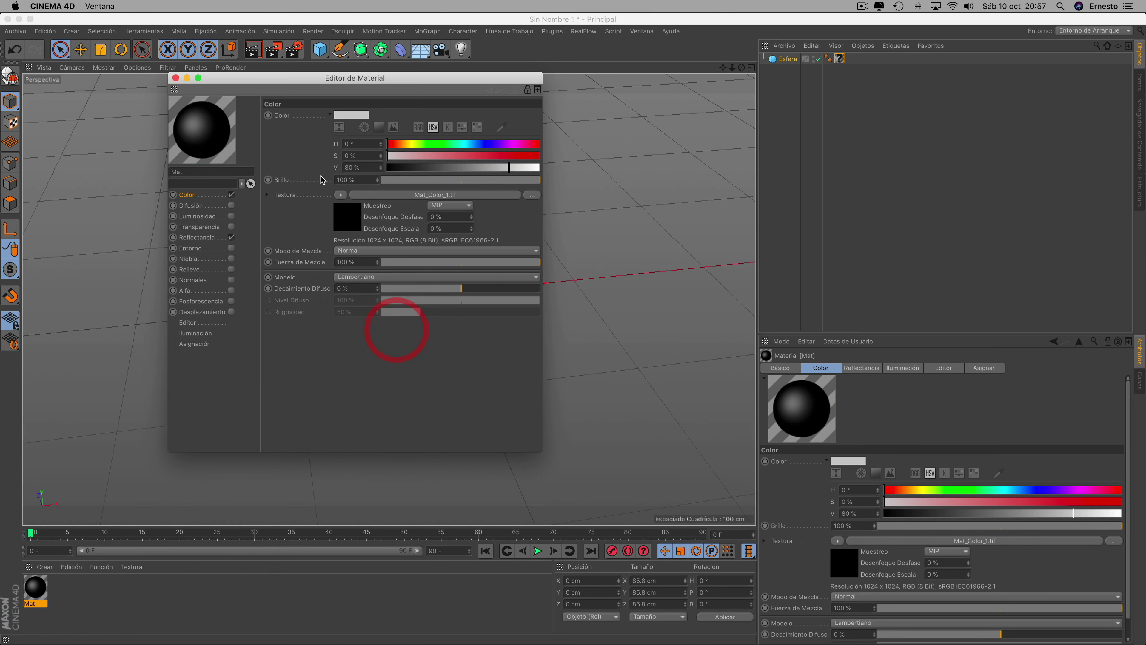
pyautogui.click(231, 238)
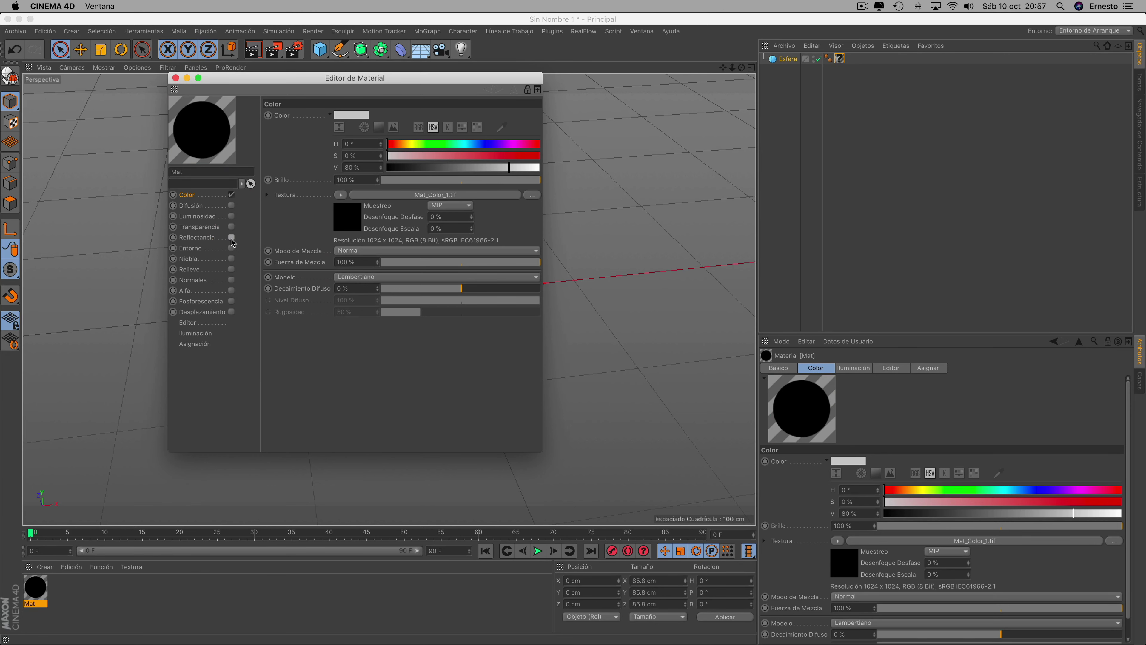
pyautogui.click(175, 78)
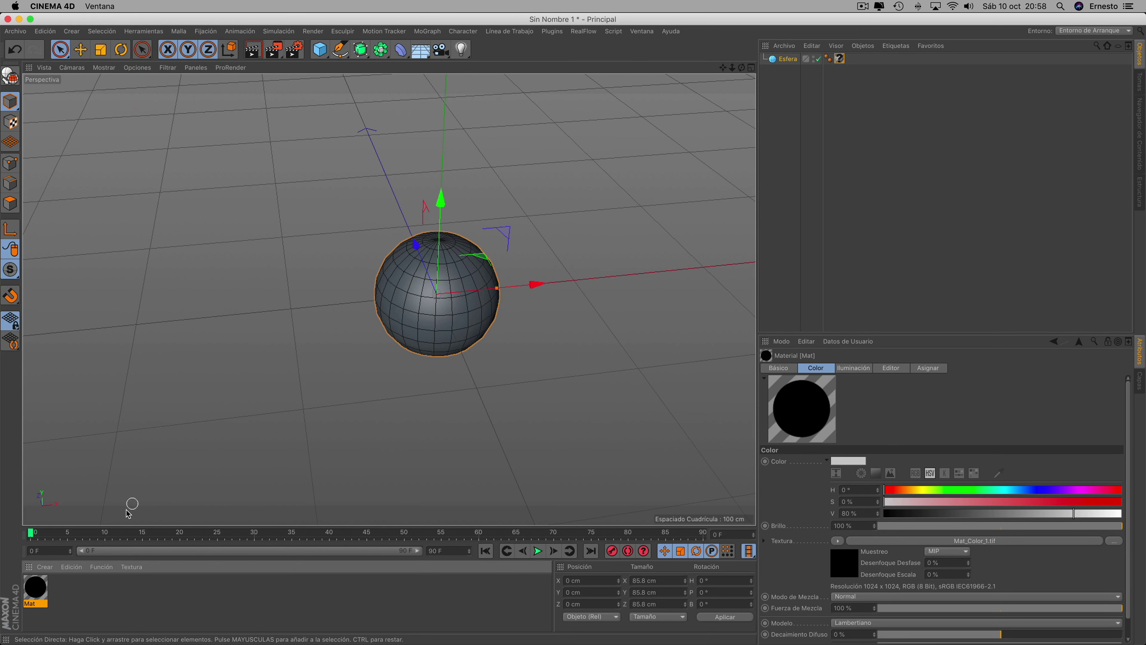
# - Apply the black Mat to the sphere and delete its extra empty texture tag
pyautogui.moveTo(32, 589)
pyautogui.mouseDown()
pyautogui.moveTo(498, 288)
pyautogui.moveTo(465, 305)
pyautogui.mouseUp()
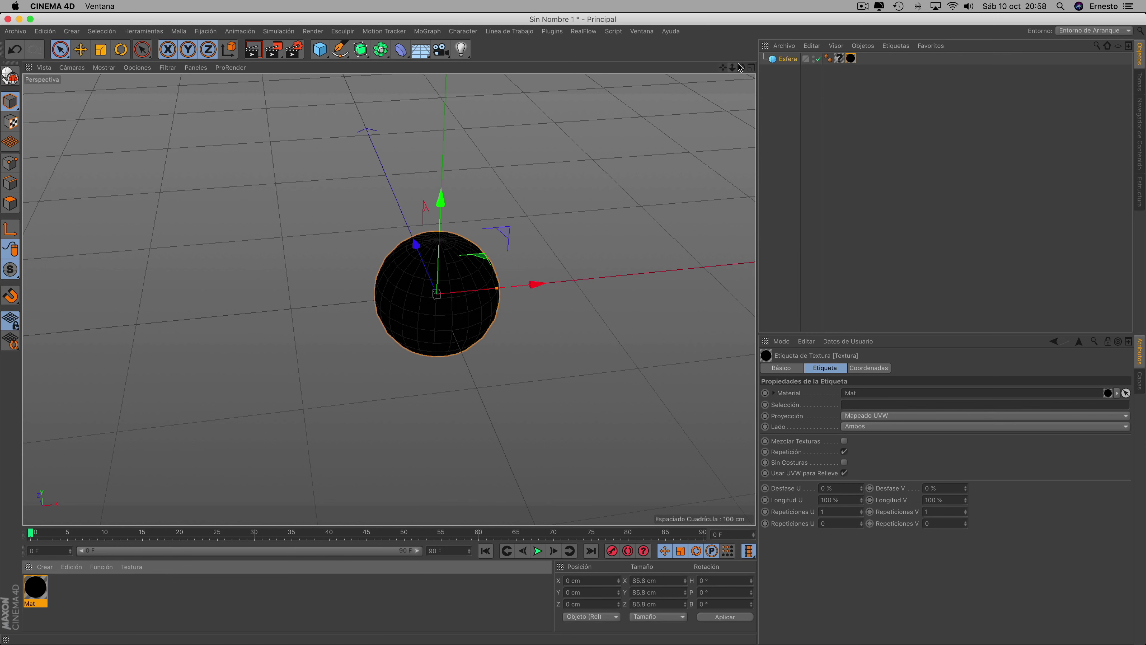
pyautogui.moveTo(742, 68); pyautogui.dragTo(741, 69)
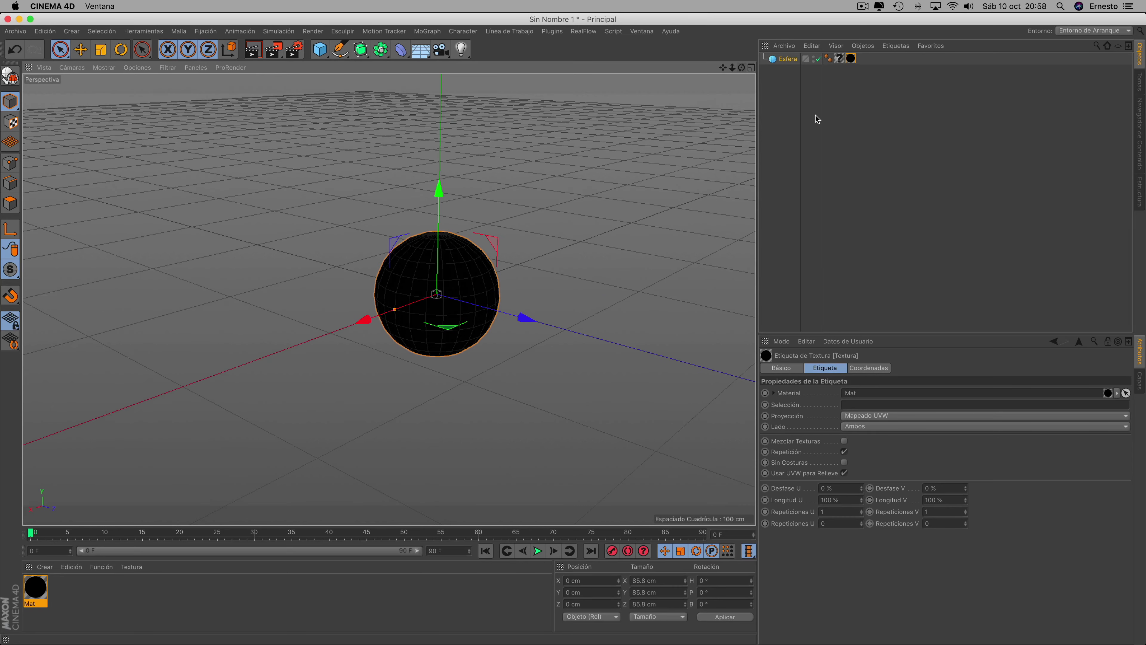
pyautogui.click(840, 59)
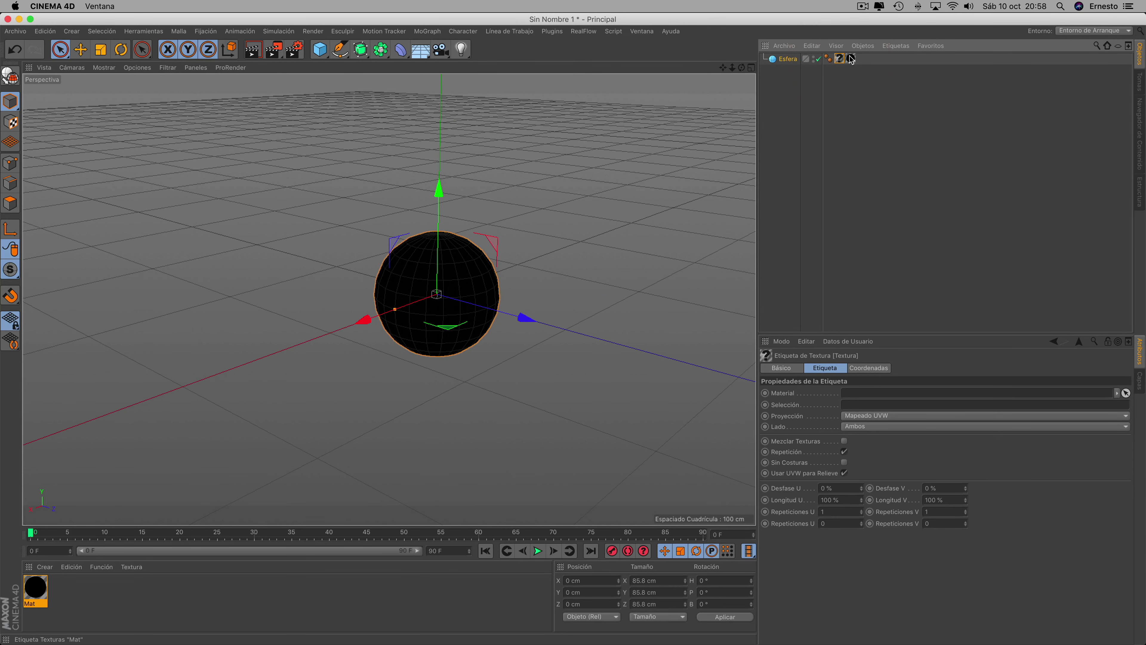
pyautogui.press('Delete')
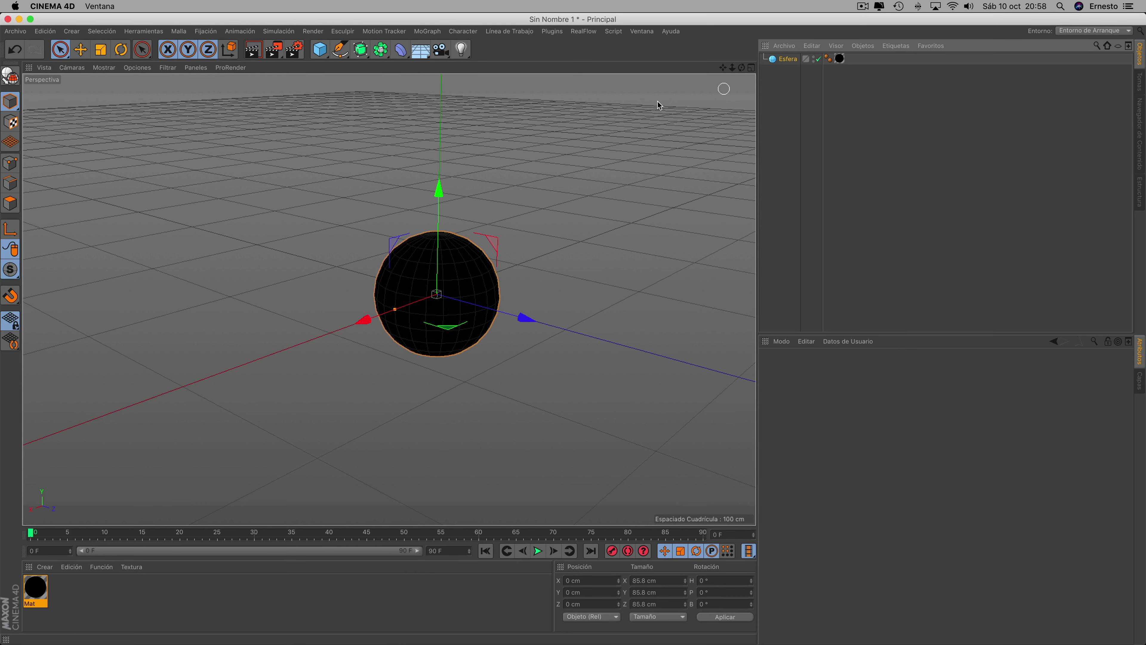
# - Make the Esfera object editable and switch to the BP - UV Edit layout
pyautogui.click(798, 60)
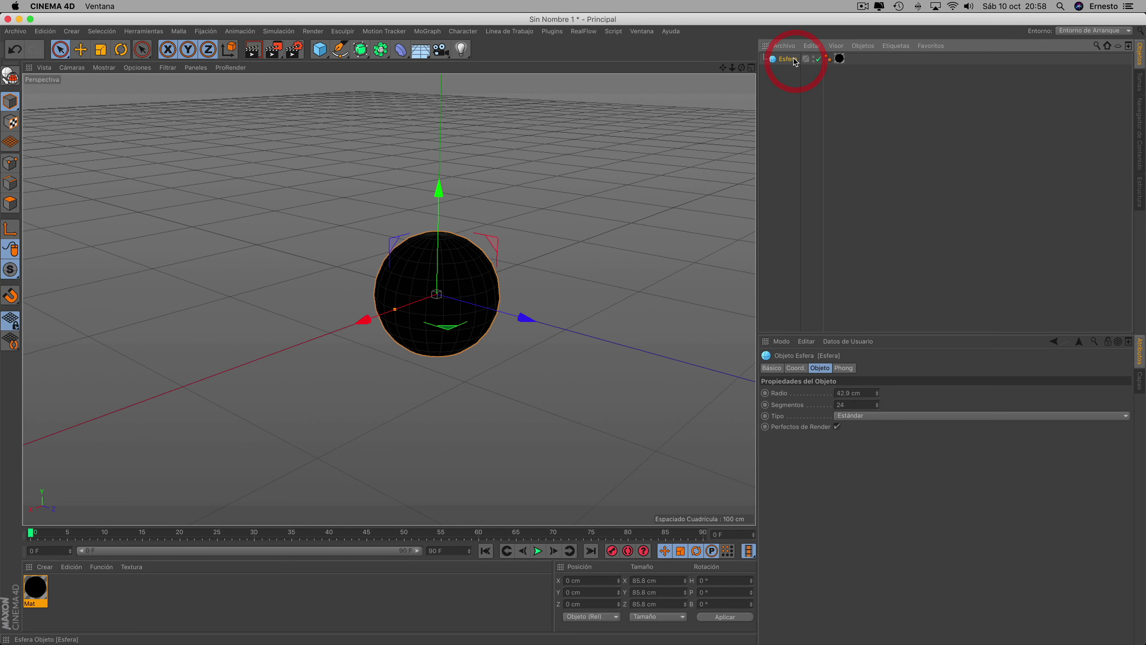
pyautogui.click(10, 75)
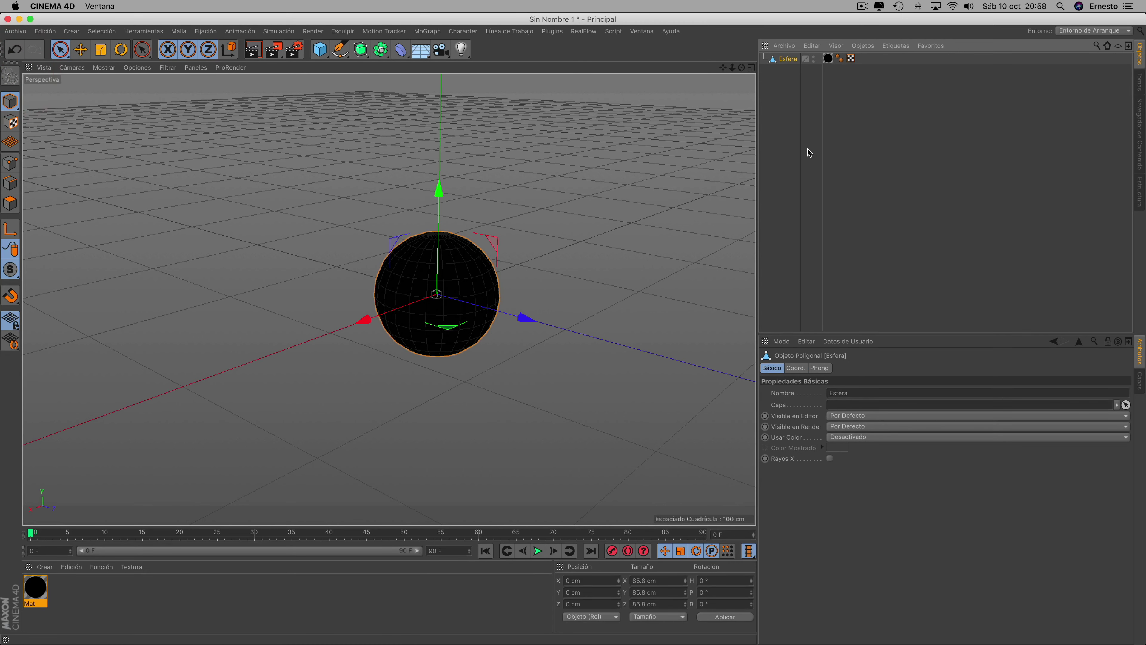
pyautogui.click(791, 58)
pyautogui.click(1111, 32)
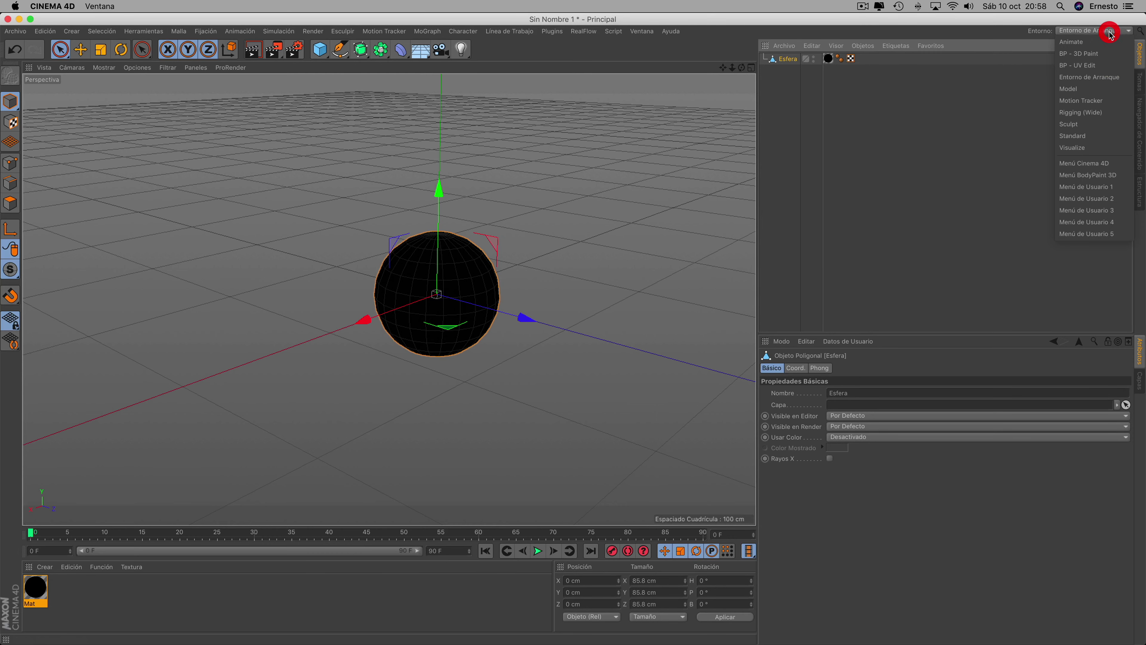
pyautogui.click(1083, 65)
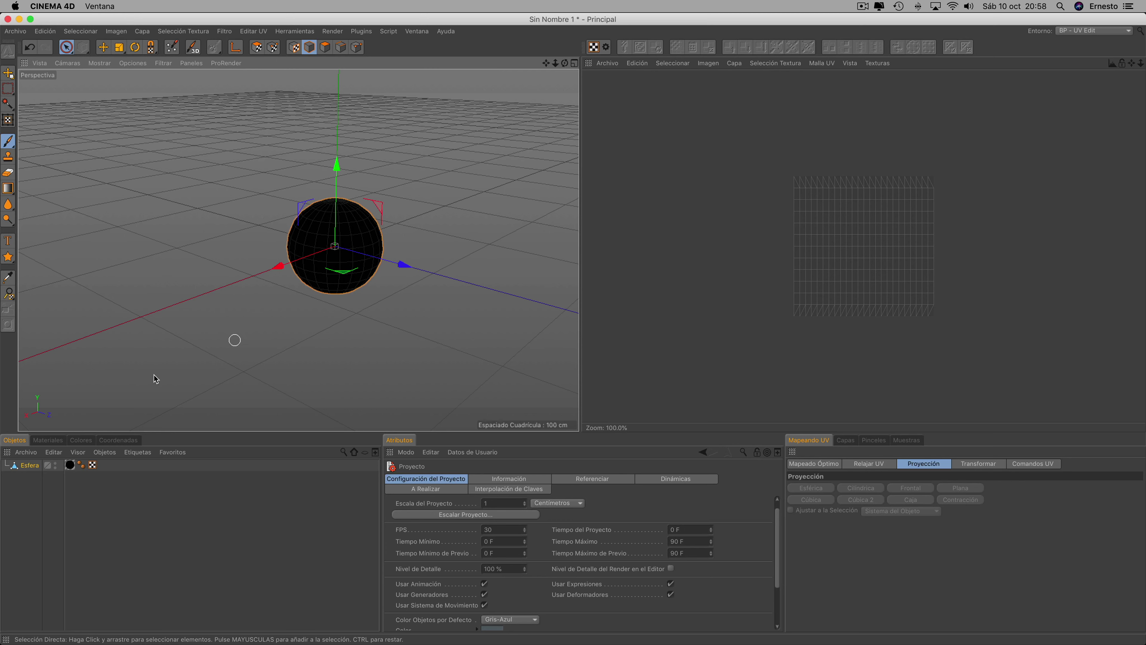
# - Enable Mat for painting and set UV Polygons mode with rectangle selection
pyautogui.click(45, 440)
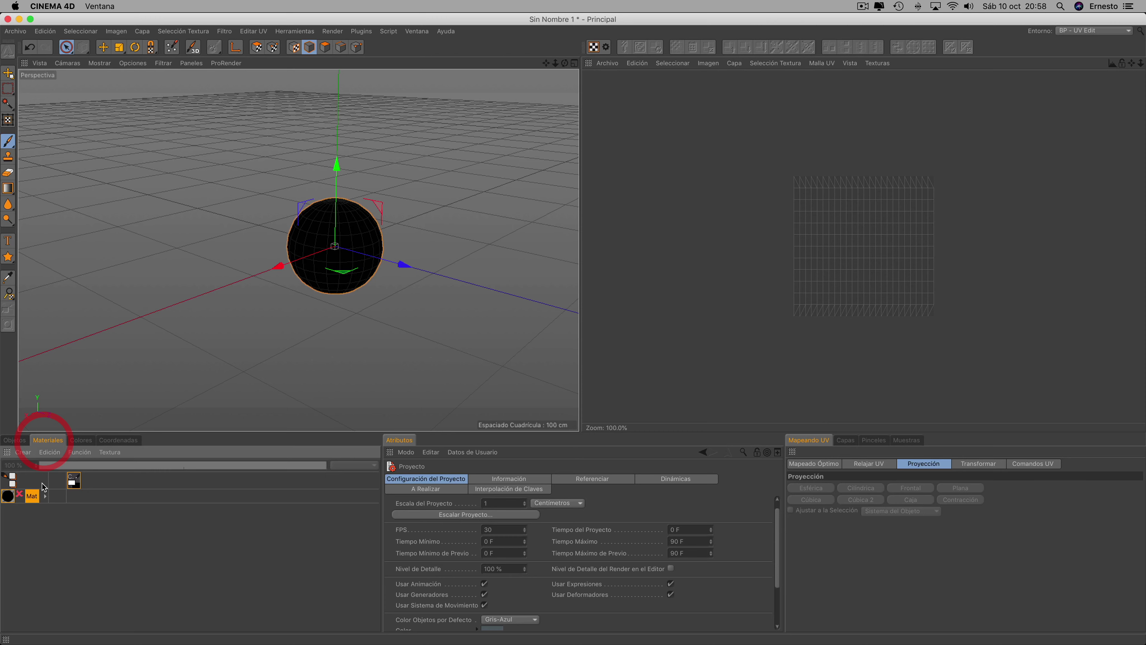
pyautogui.click(19, 496)
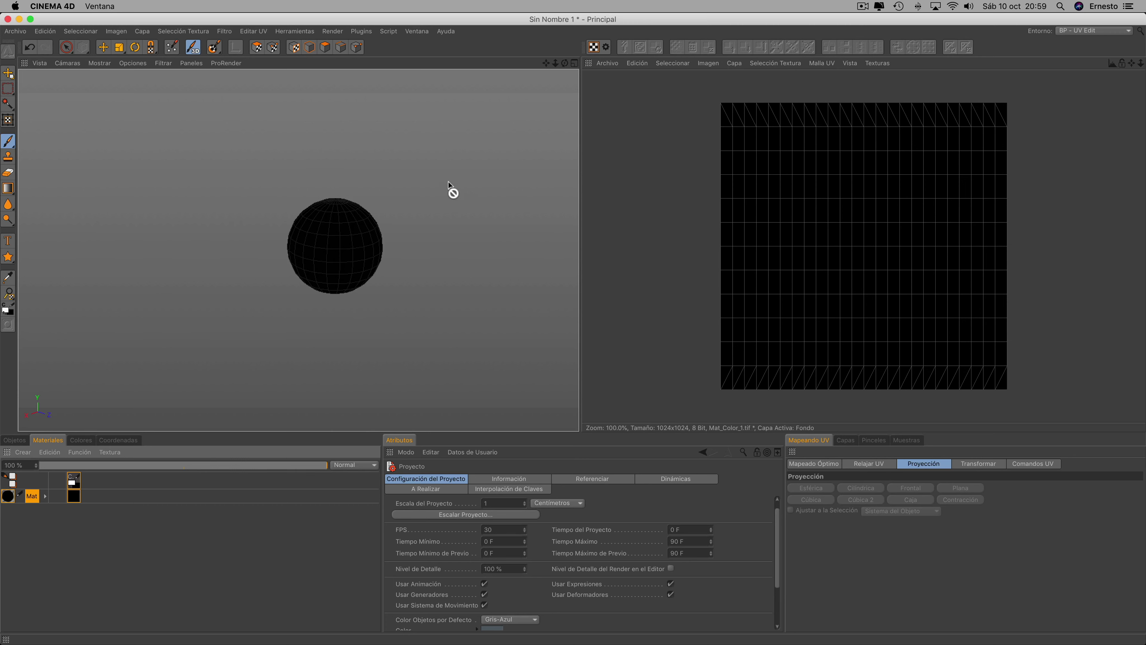
pyautogui.click(259, 51)
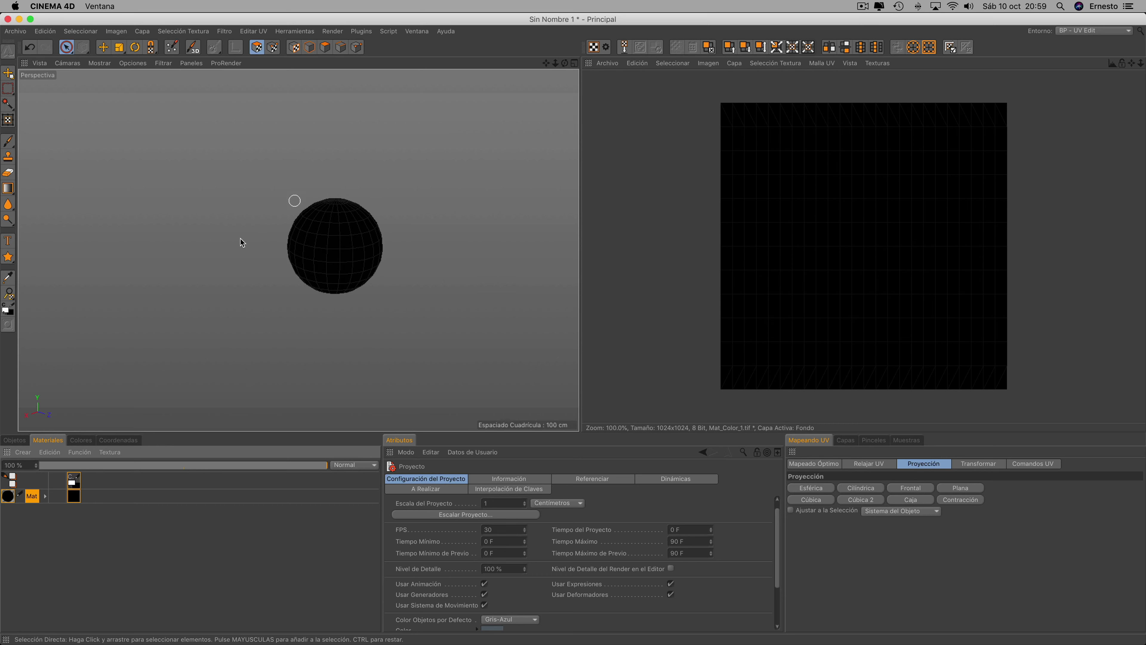
pyautogui.click(68, 50)
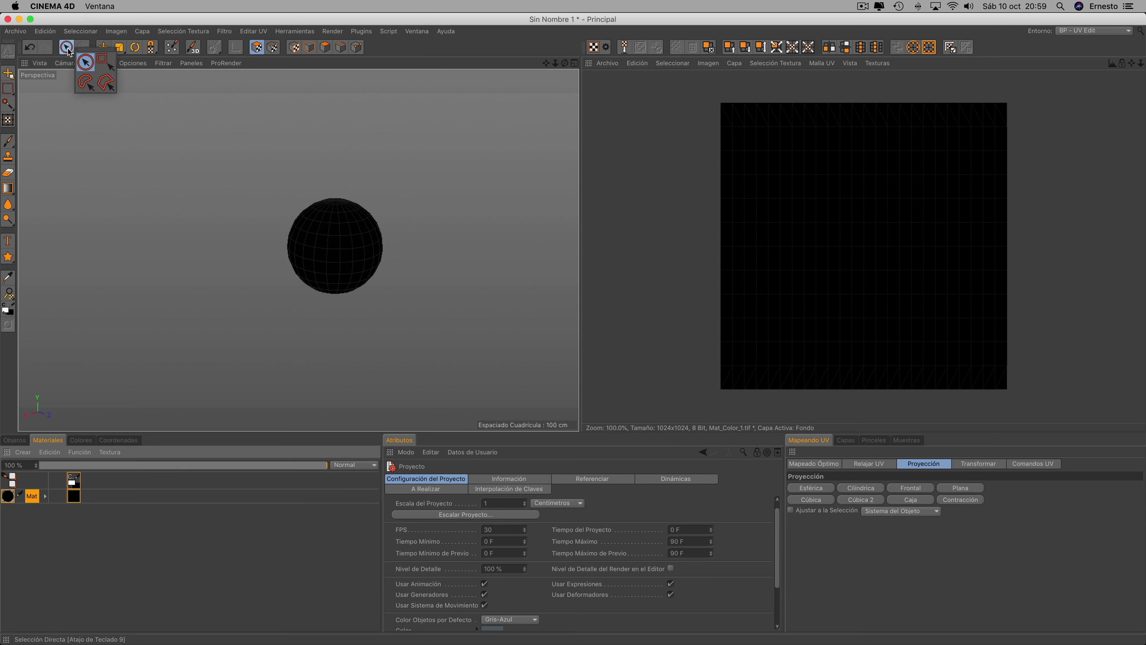
pyautogui.click(109, 64)
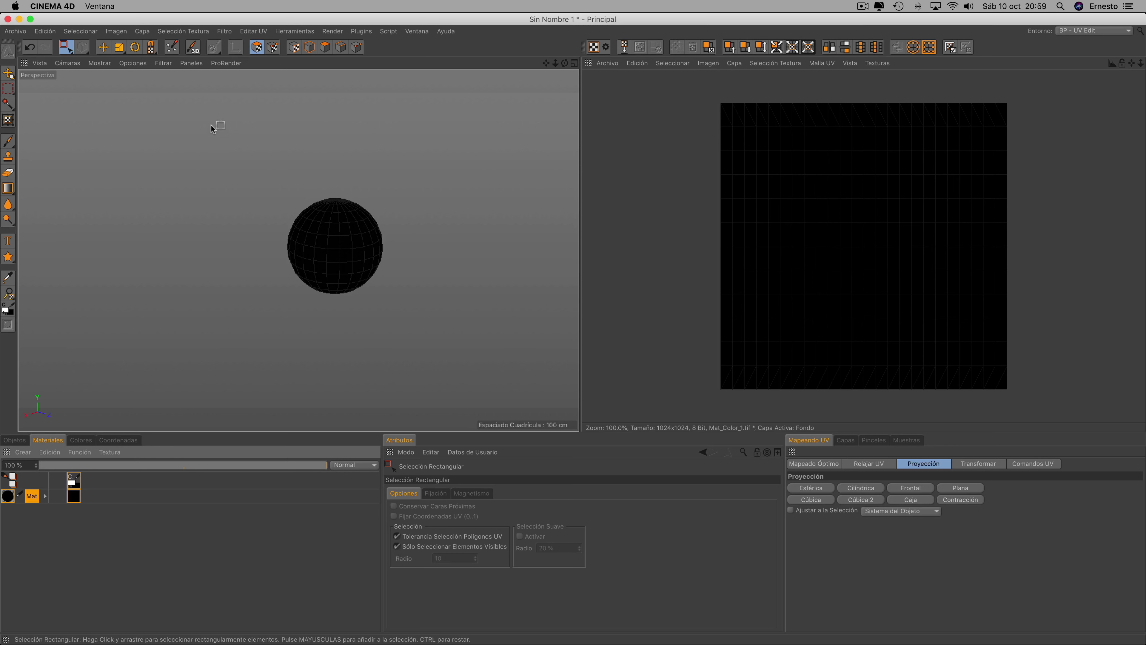
# - Select all sphere polygons, including hidden ones, and apply a spherical UV projection
pyautogui.moveTo(217, 149); pyautogui.dragTo(440, 325)
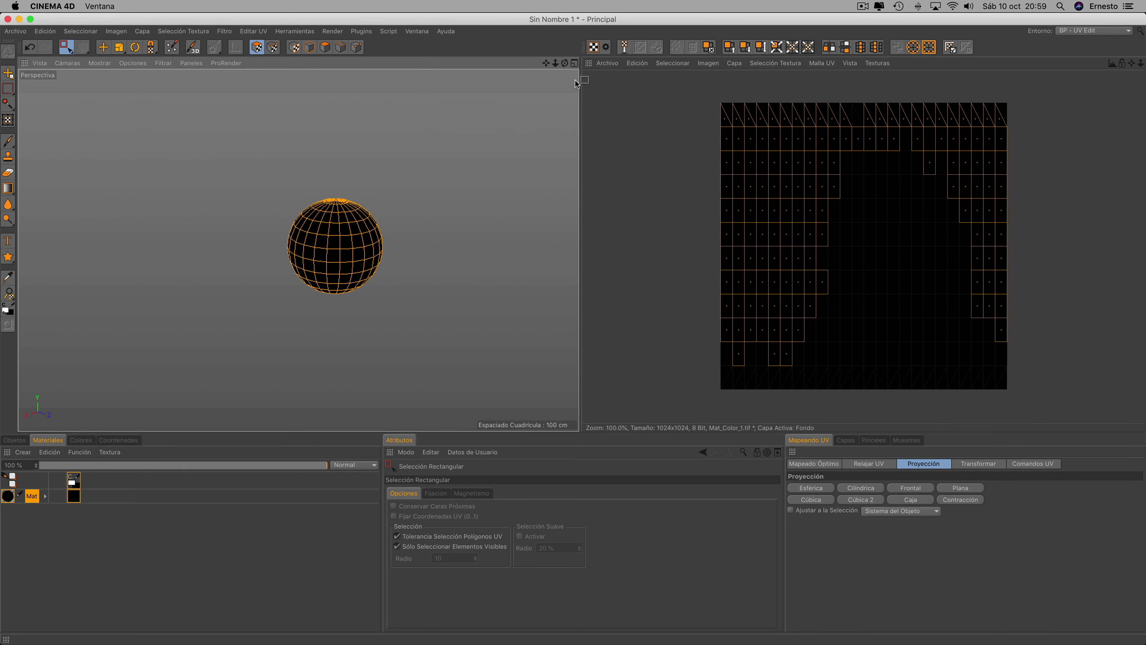
pyautogui.moveTo(566, 65)
pyautogui.mouseDown()
pyautogui.moveTo(655, 67)
pyautogui.moveTo(879, 260)
pyautogui.mouseUp()
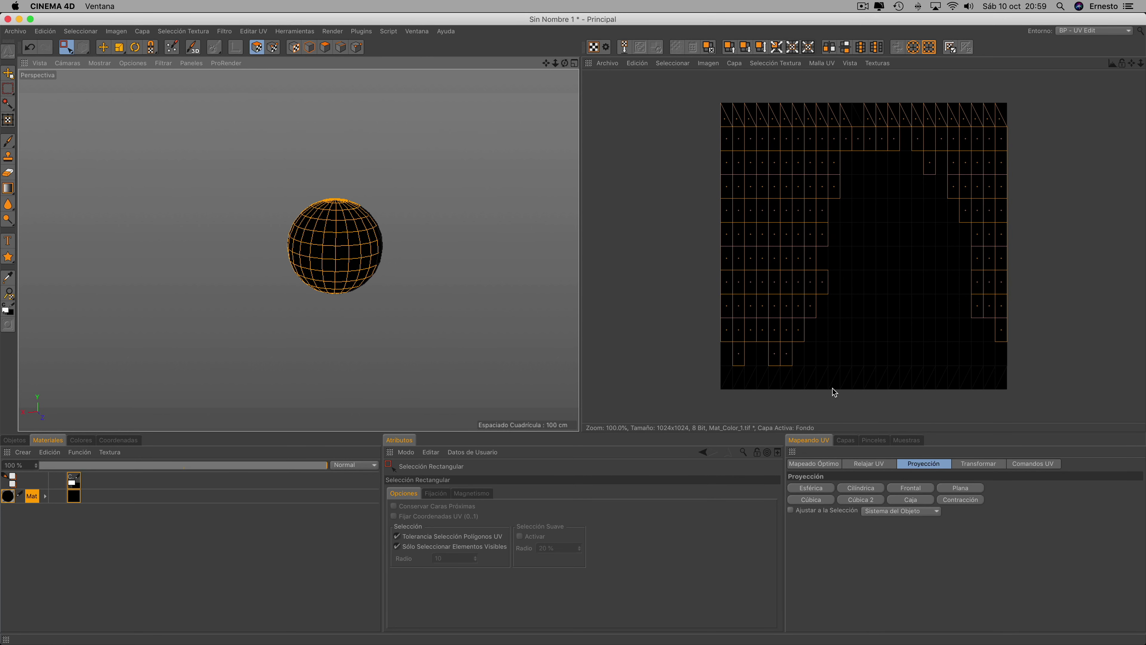
pyautogui.click(397, 547)
pyautogui.moveTo(261, 170); pyautogui.dragTo(445, 354)
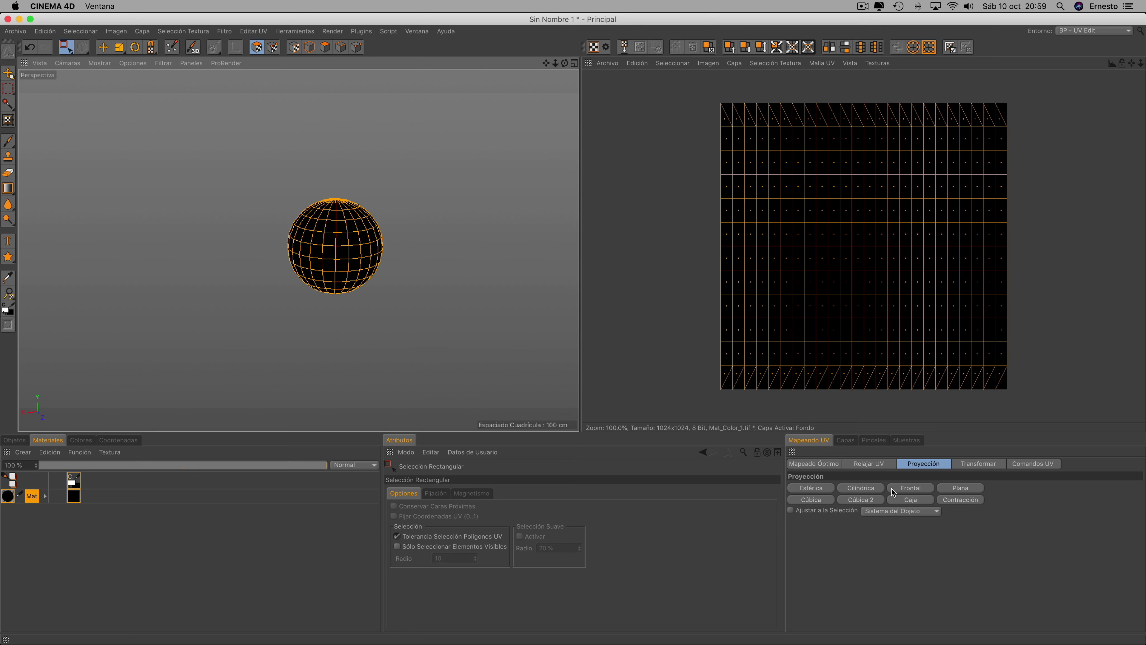
pyautogui.click(819, 490)
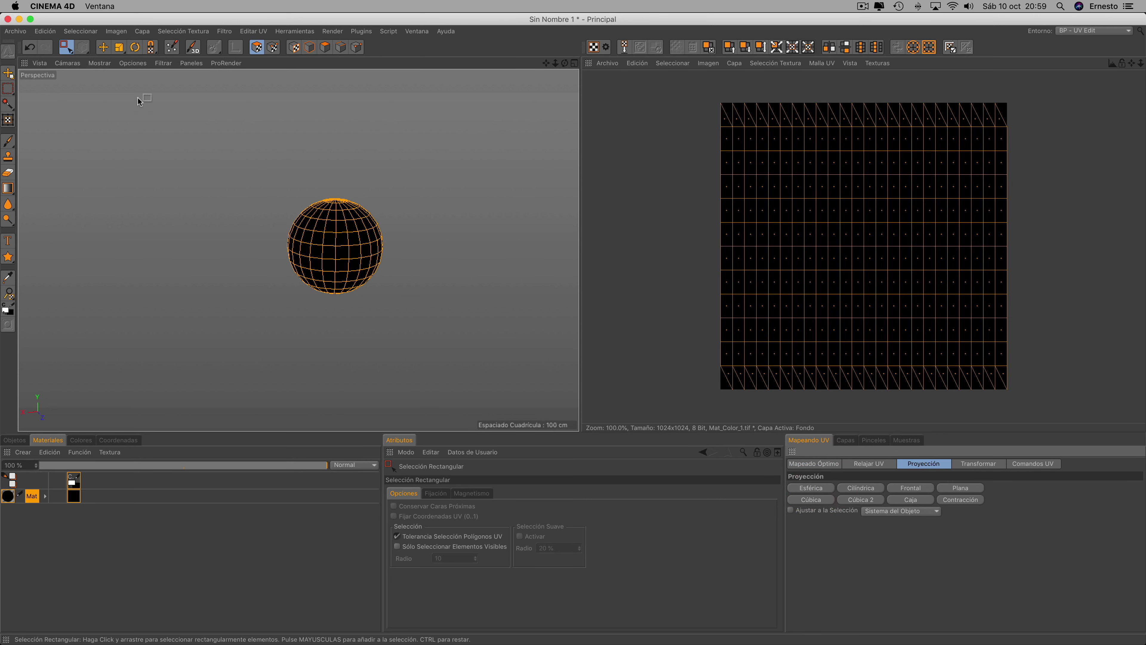
# - Select two opposite edge polygons of the sphere and box-project their UVs with Caja
pyautogui.click(72, 51)
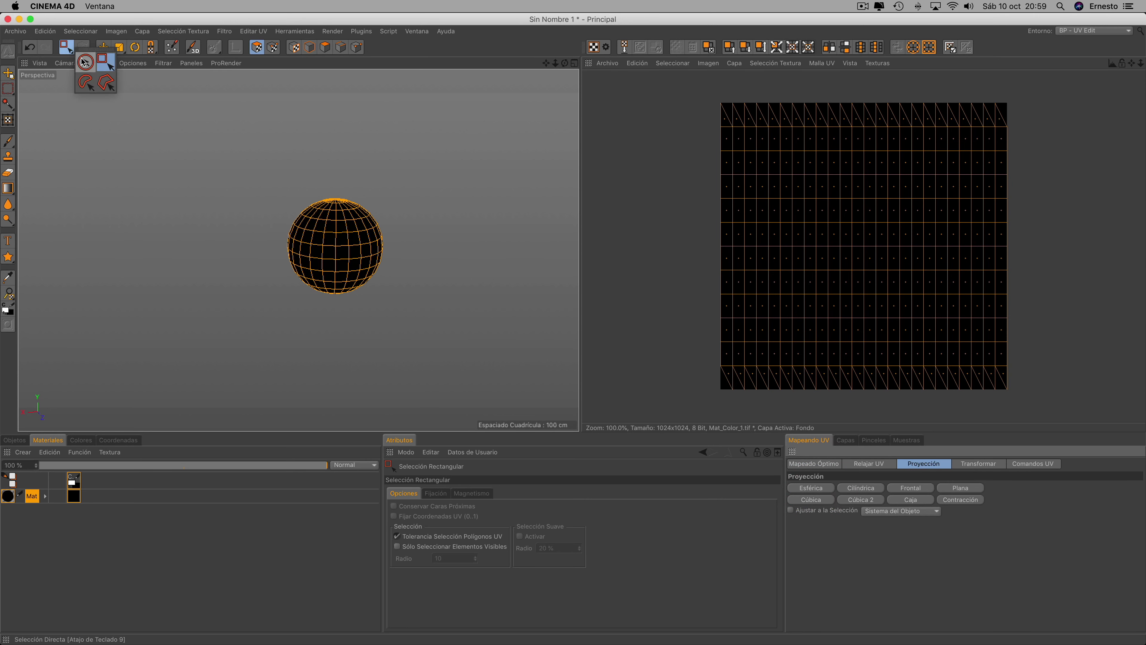
pyautogui.click(85, 63)
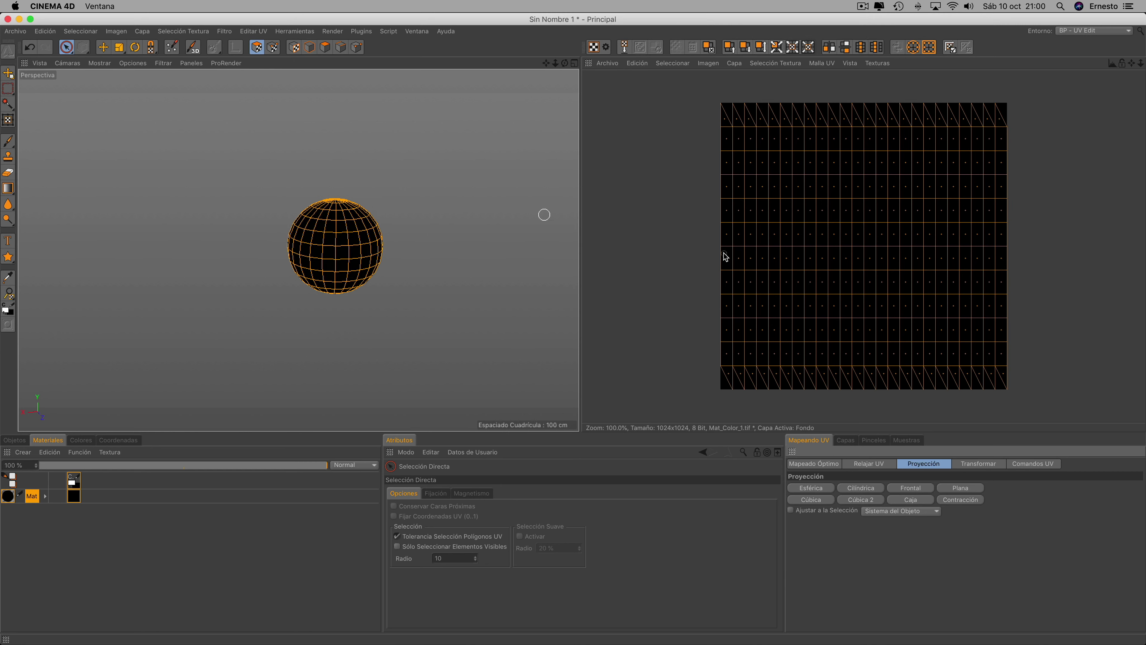
pyautogui.click(727, 234)
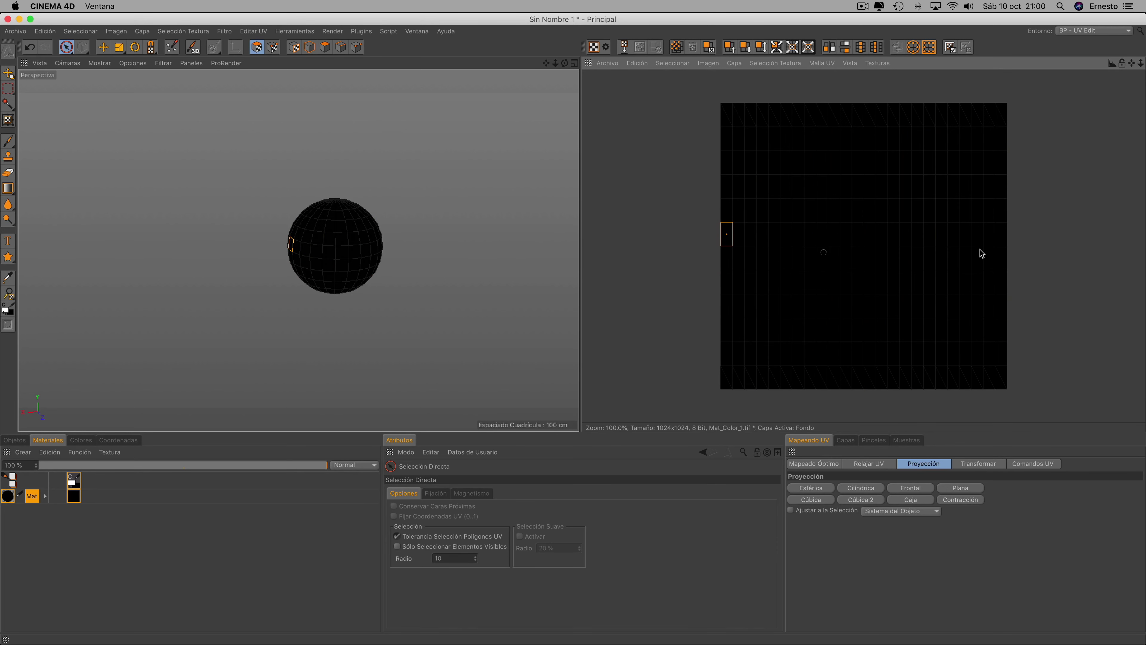
pyautogui.keyDown('shift'); pyautogui.click(1003, 234); pyautogui.keyUp('shift')
pyautogui.moveTo(564, 63); pyautogui.dragTo(332, 278)
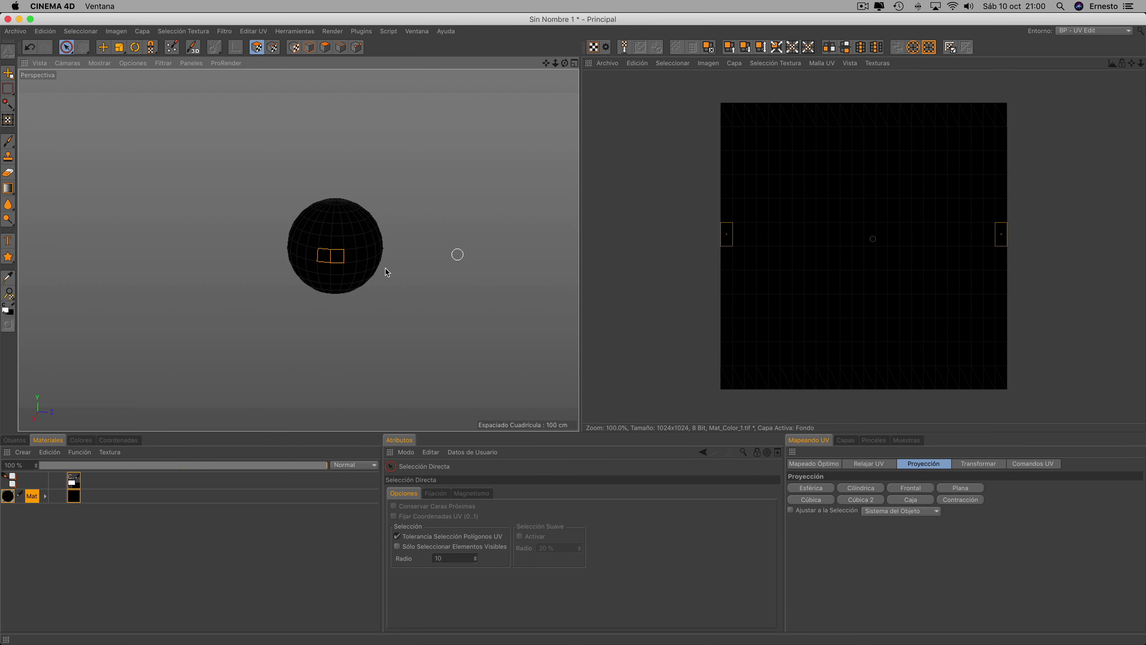
pyautogui.click(910, 498)
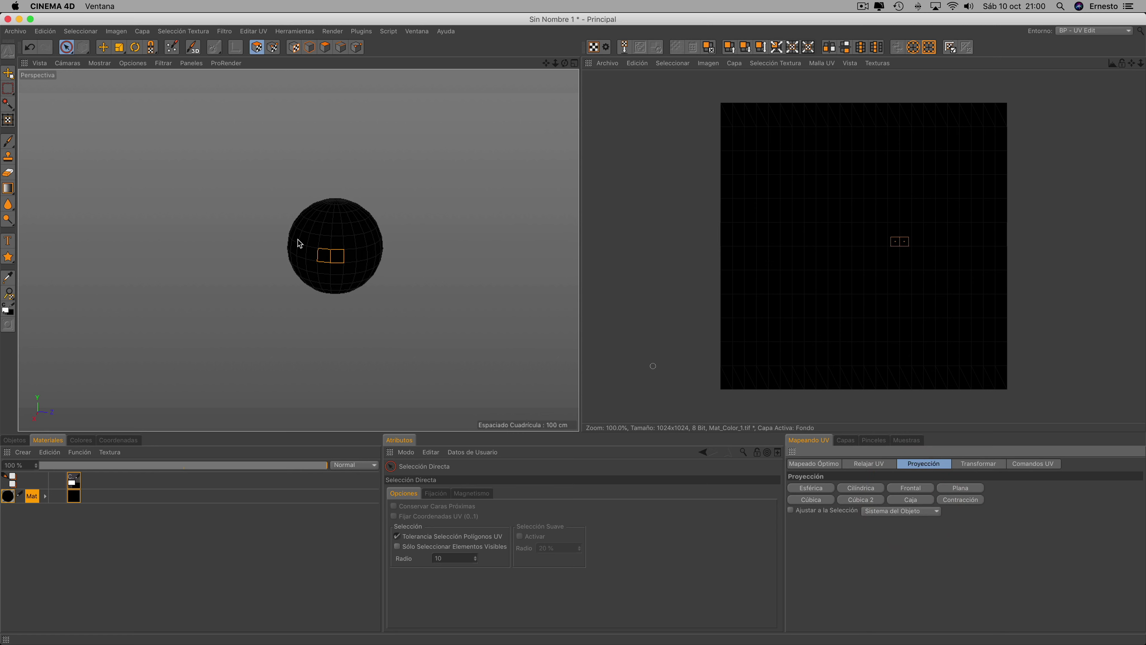
pyautogui.click(70, 49)
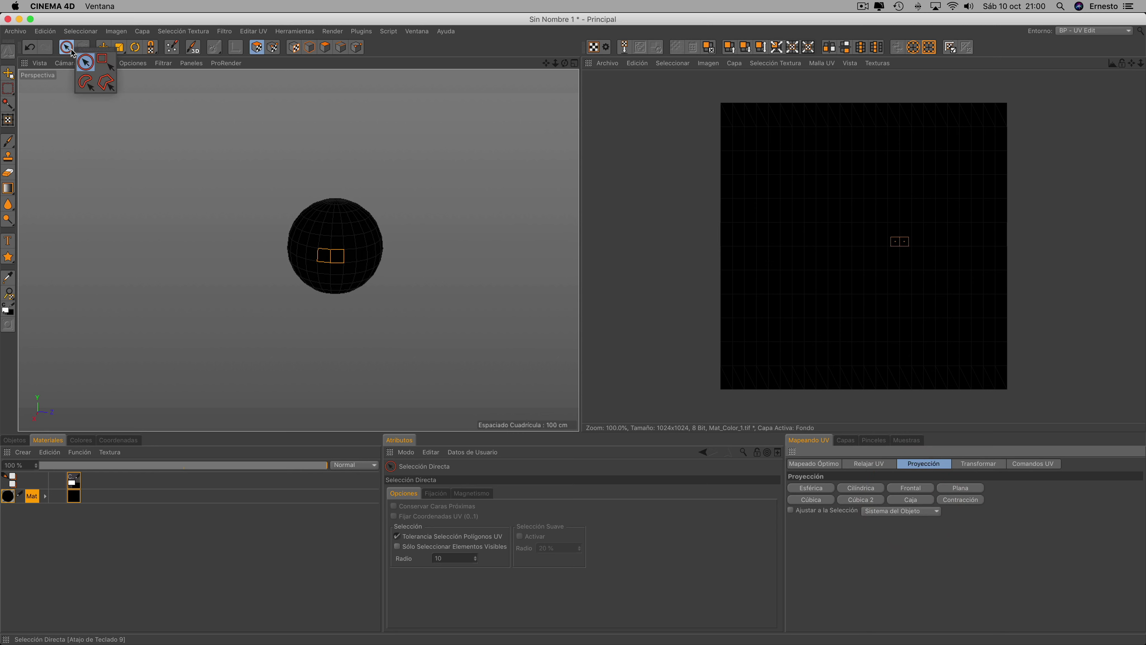
pyautogui.click(102, 60)
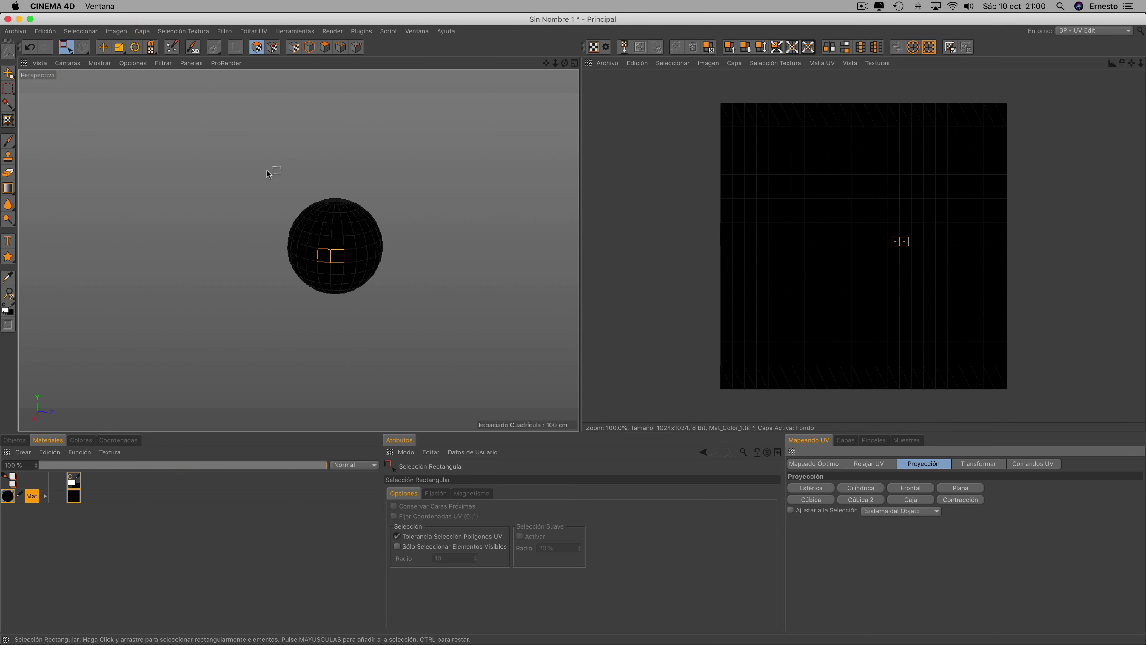
# - Rectangle-select all the sphere's polygons and box-project them into a six-patch UV cross
pyautogui.moveTo(245, 152); pyautogui.dragTo(420, 342)
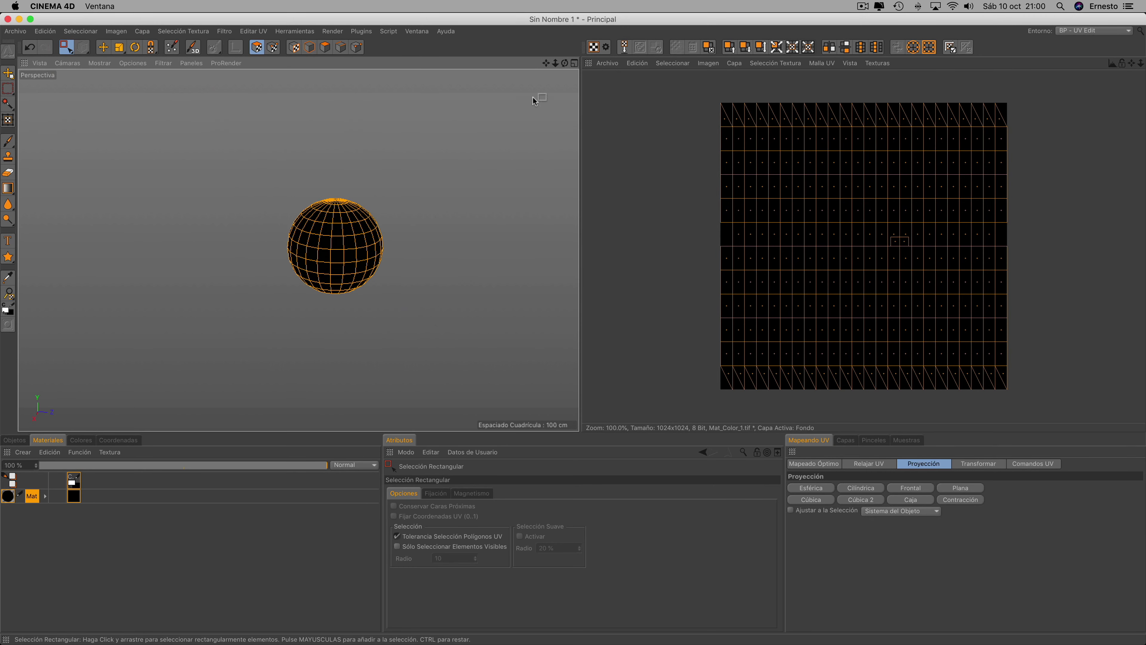
pyautogui.moveTo(564, 63)
pyautogui.mouseDown()
pyautogui.moveTo(565, 91)
pyautogui.moveTo(599, 85)
pyautogui.mouseUp()
pyautogui.click(908, 501)
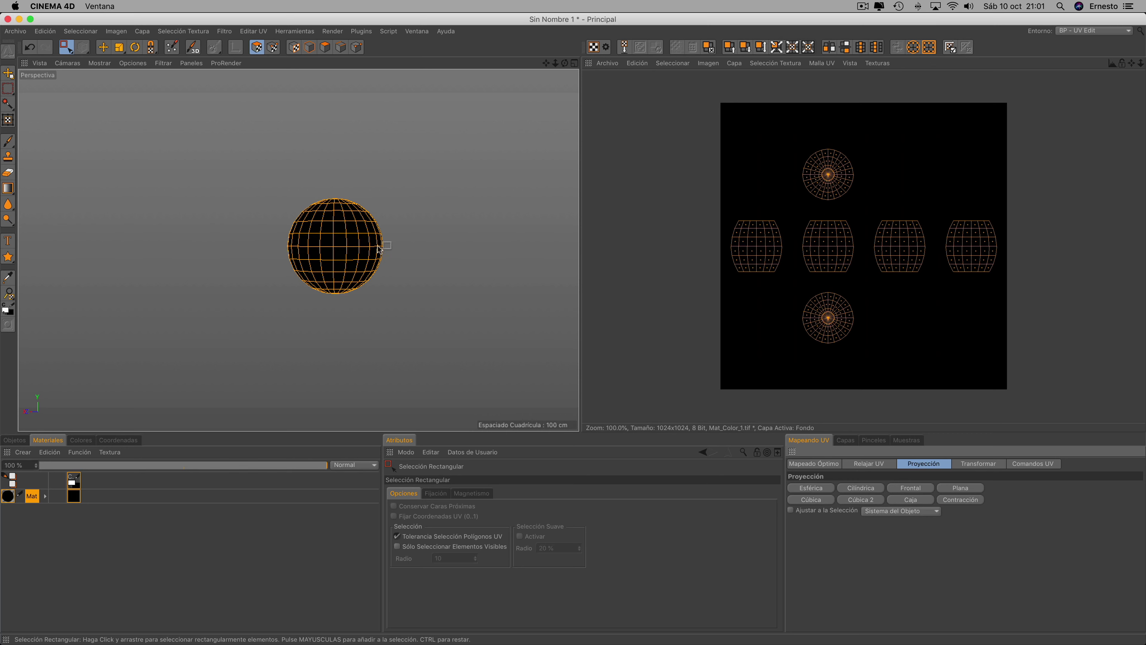
# - Switch to Live Selection and clear the sphere's full polygon selection
pyautogui.click(66, 46)
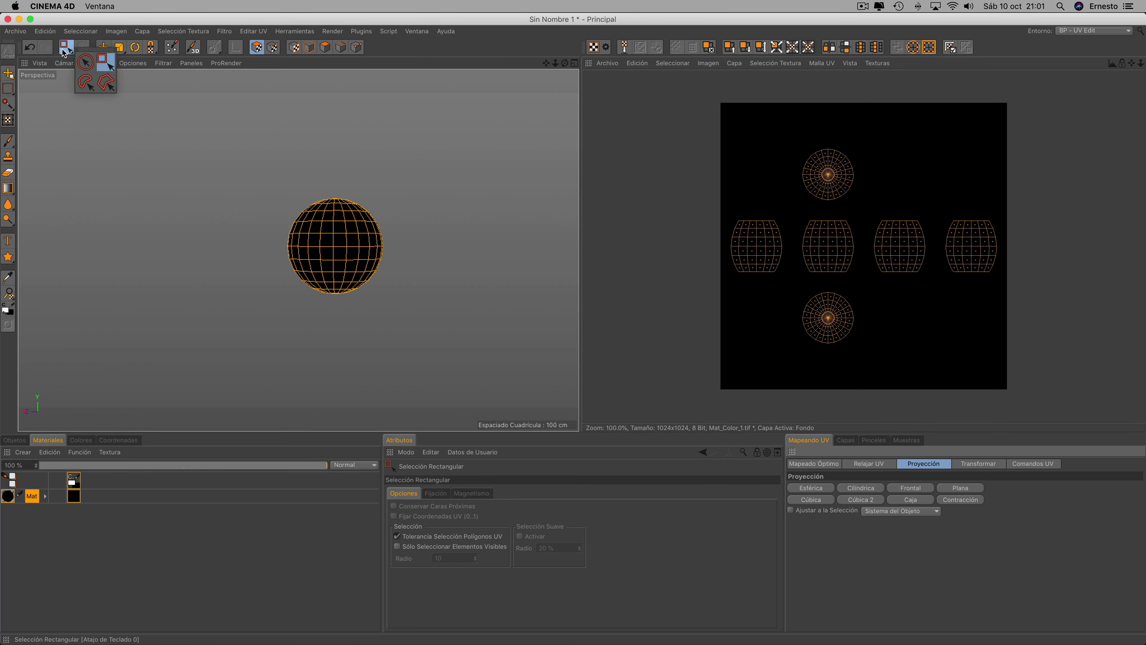
pyautogui.click(86, 61)
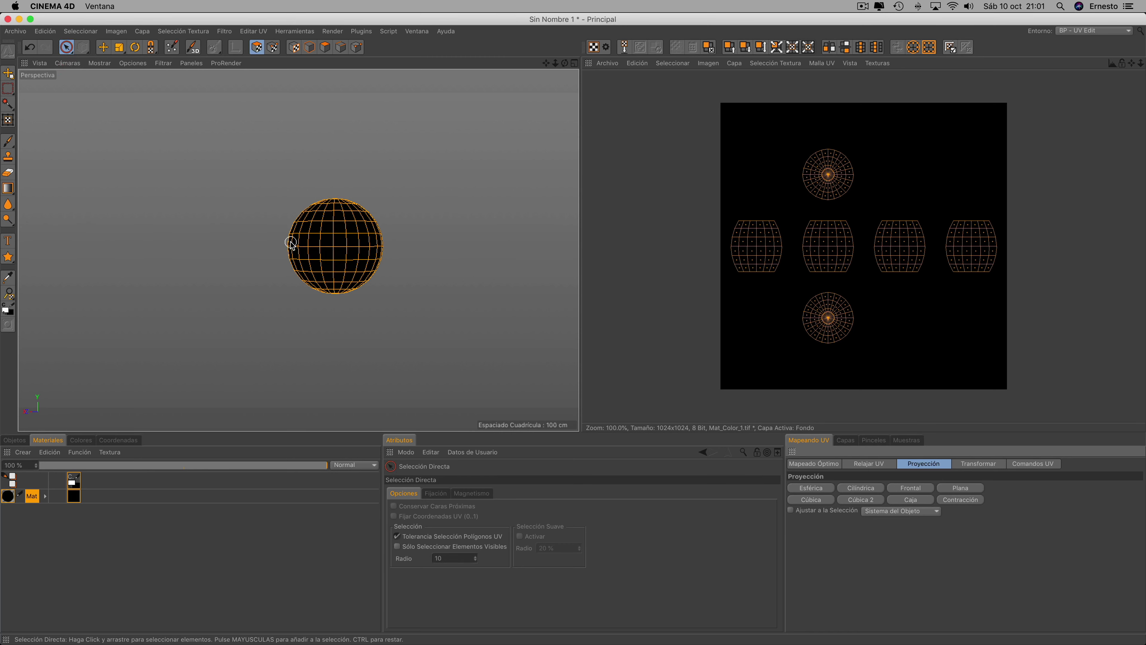
pyautogui.click(808, 246)
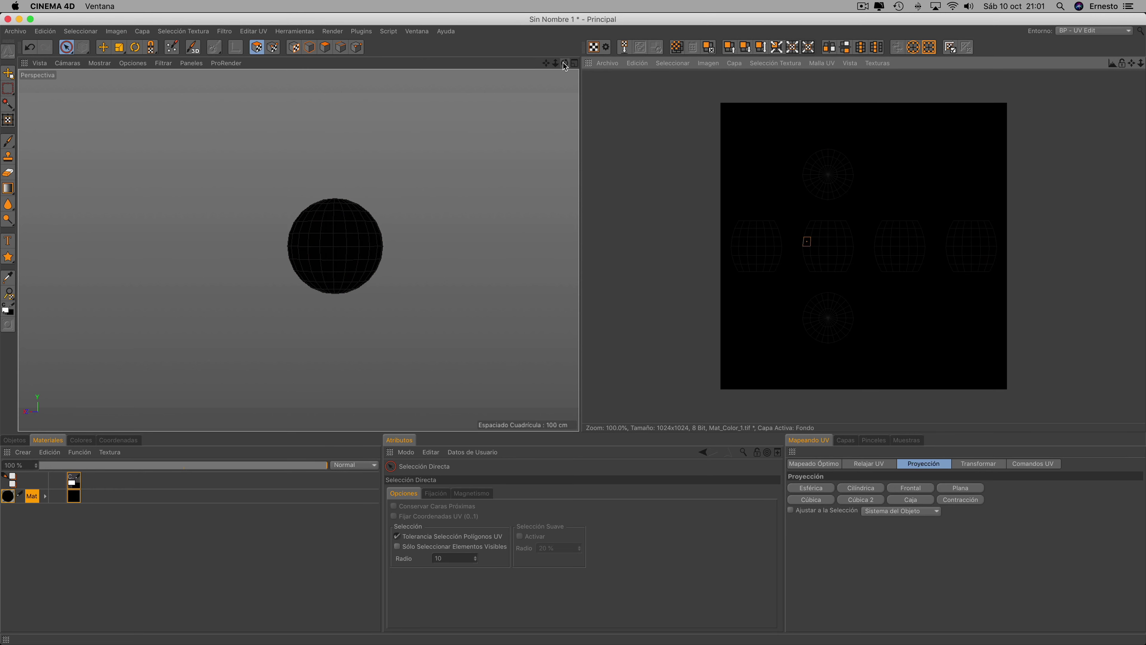
pyautogui.moveTo(565, 67); pyautogui.dragTo(629, 89)
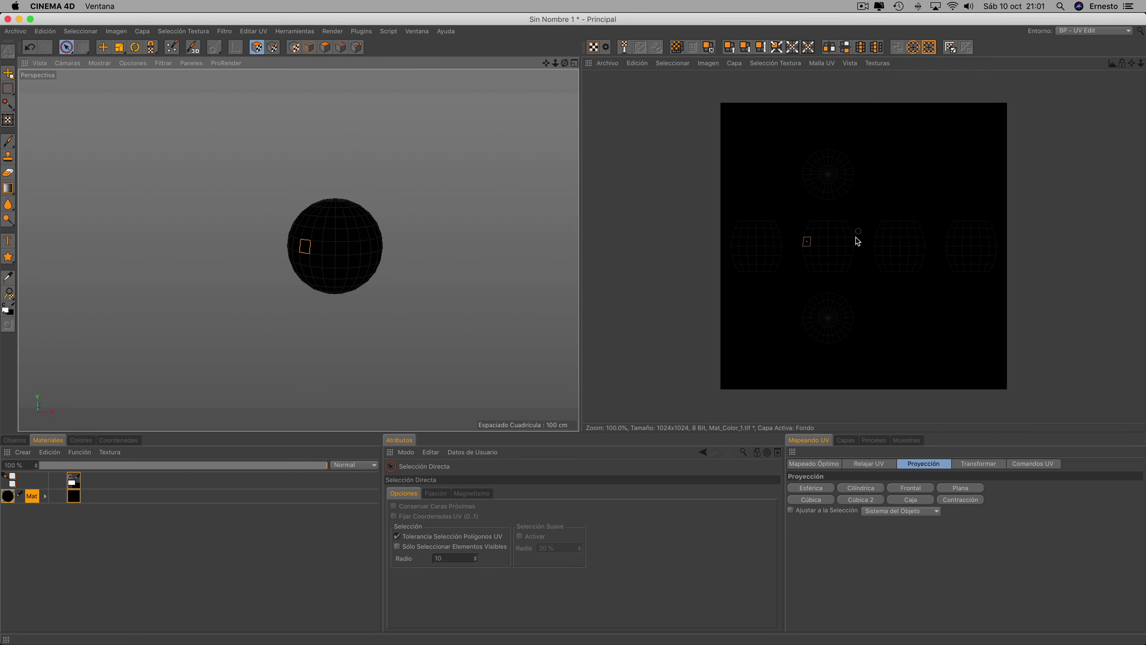
# - Select the central and rightmost UV islands, orbiting to check them on the sphere
pyautogui.click(852, 245)
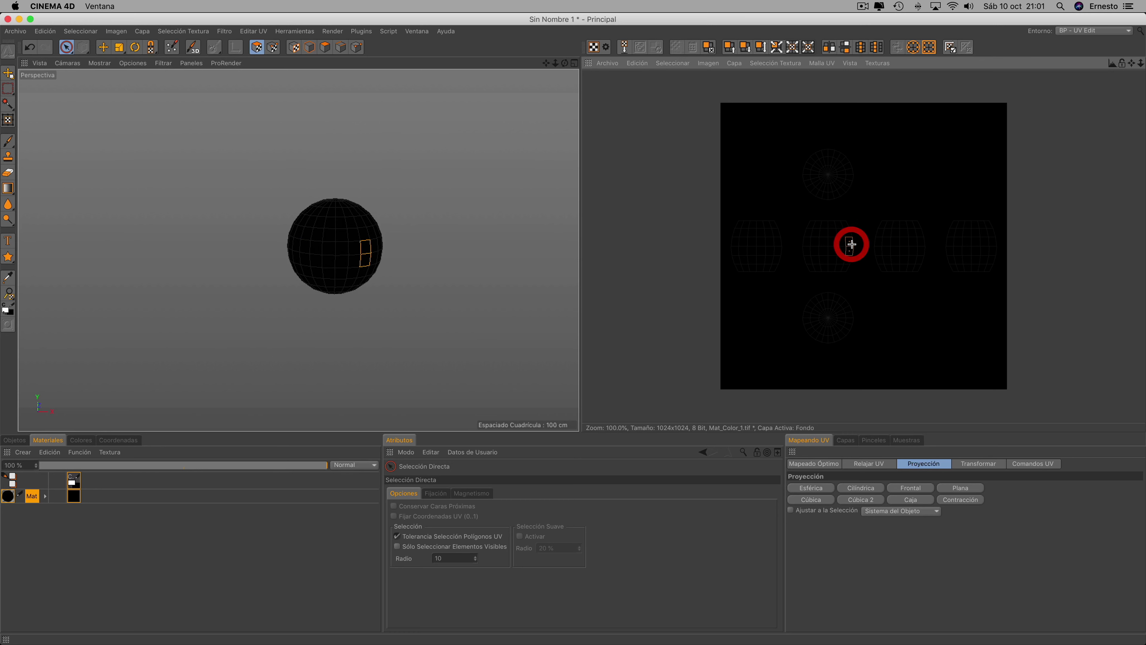
pyautogui.moveTo(827, 233); pyautogui.dragTo(825, 266)
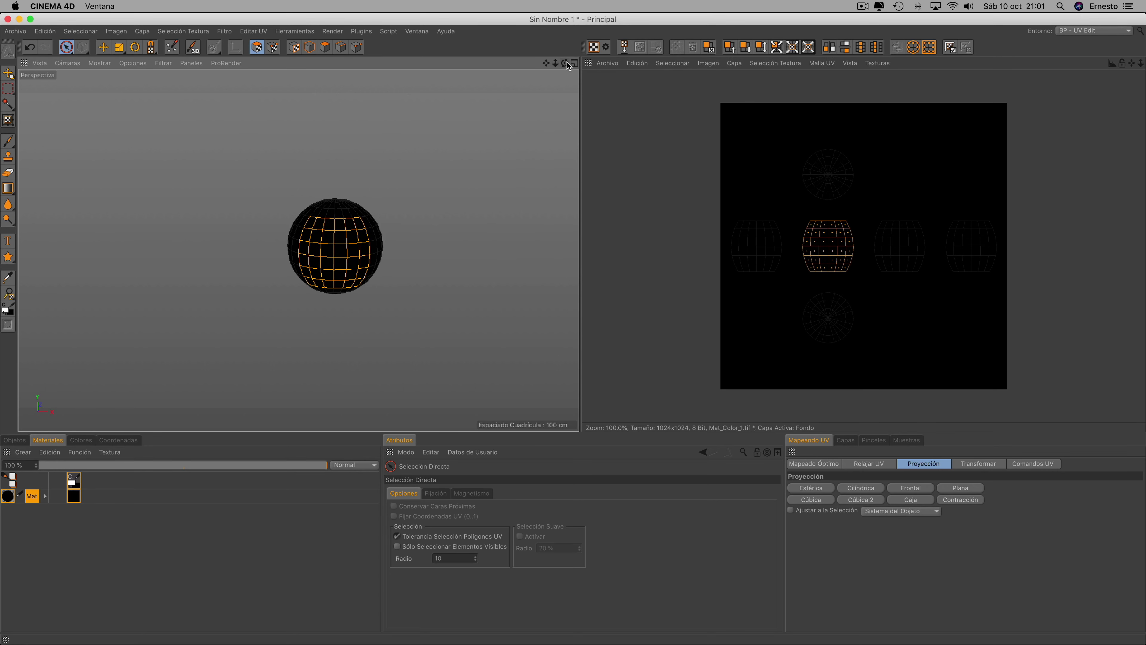
pyautogui.keyDown('alt'); pyautogui.moveTo(375, 247); pyautogui.dragTo(335, 246); pyautogui.keyUp('alt')
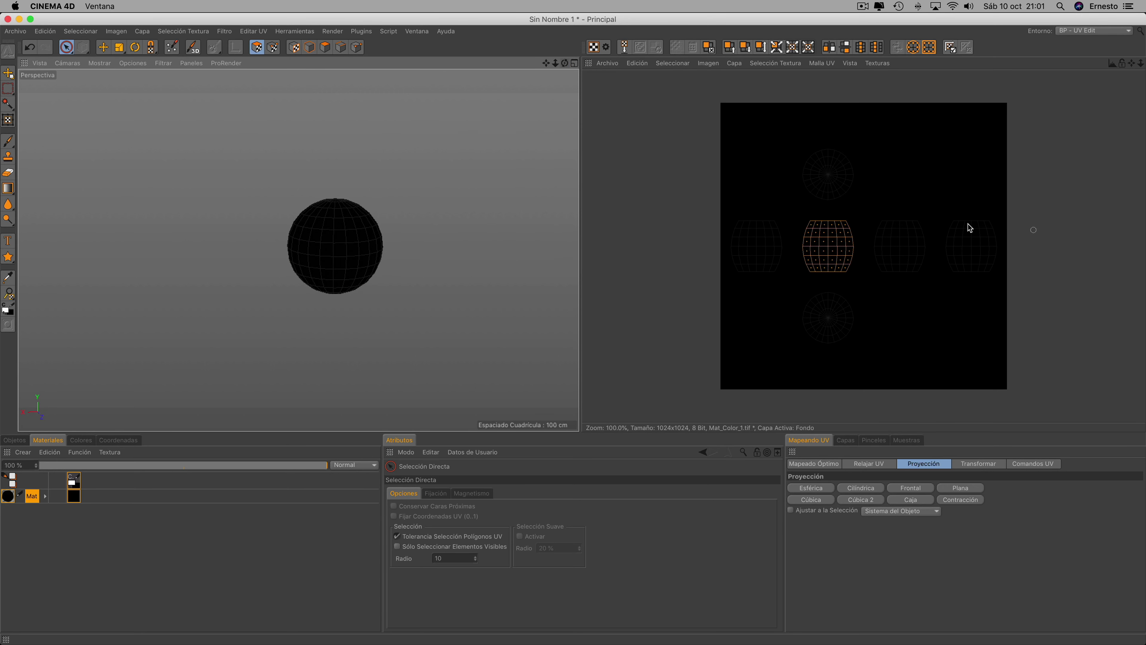
pyautogui.moveTo(944, 253); pyautogui.dragTo(998, 263)
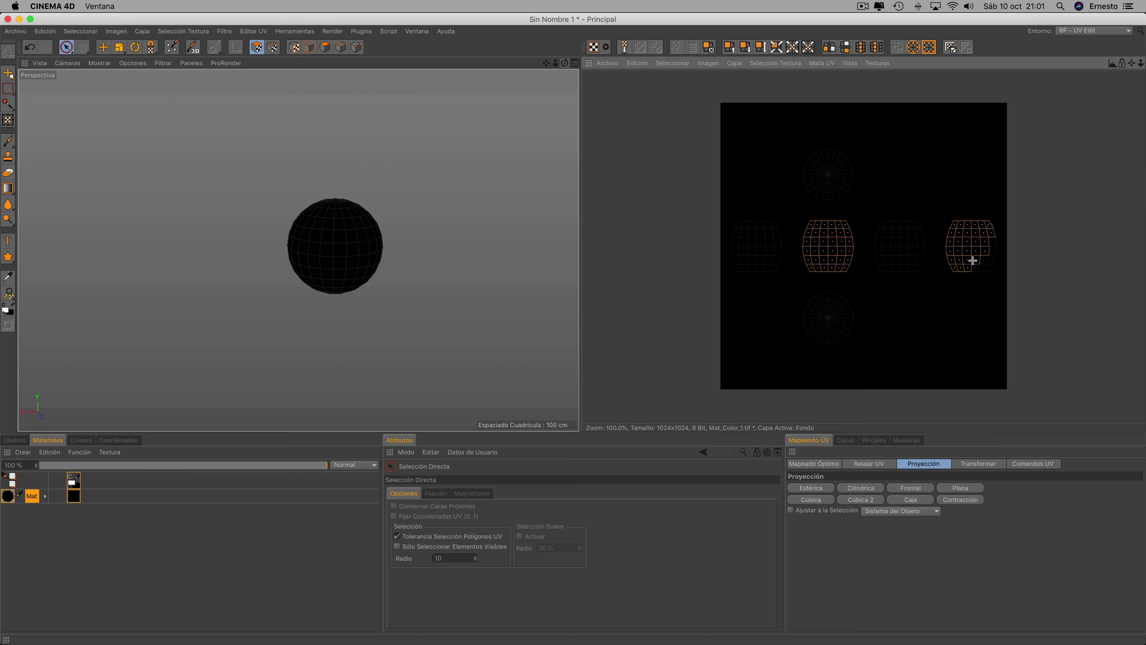
pyautogui.click(984, 275)
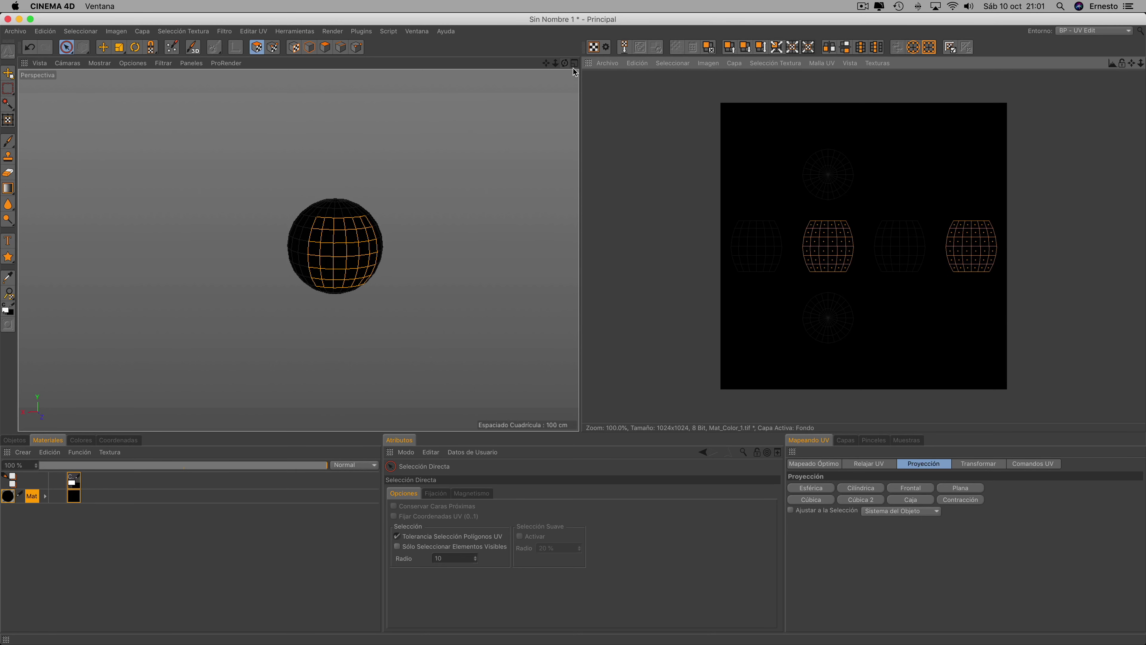
pyautogui.moveTo(564, 63); pyautogui.dragTo(583, 64)
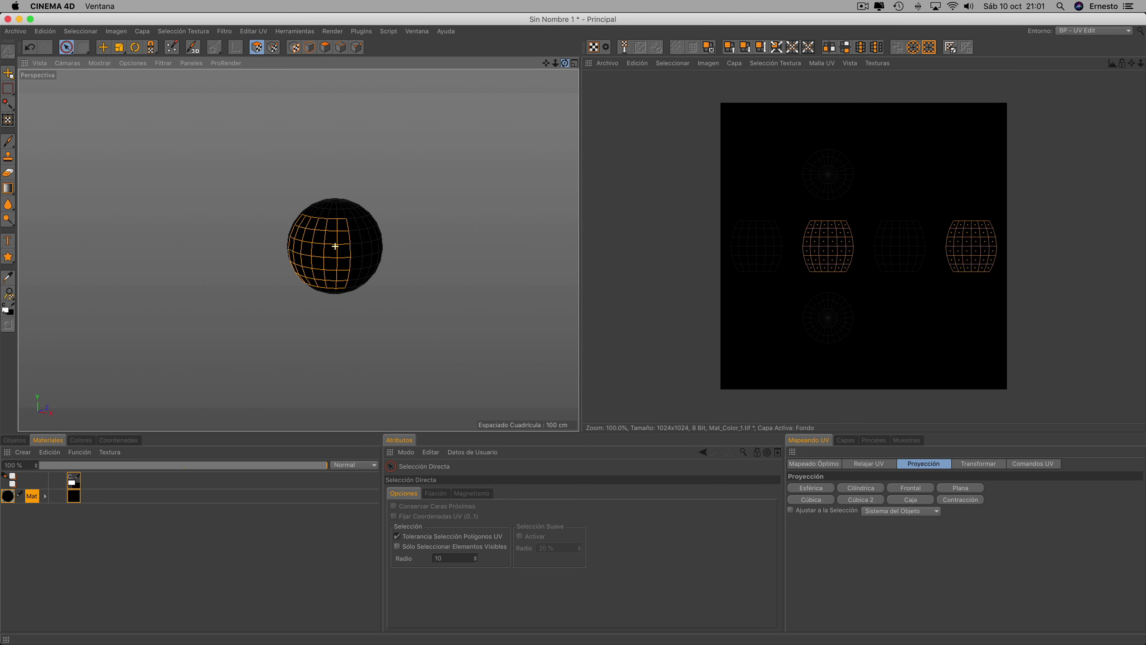
pyautogui.moveTo(565, 63); pyautogui.dragTo(583, 64)
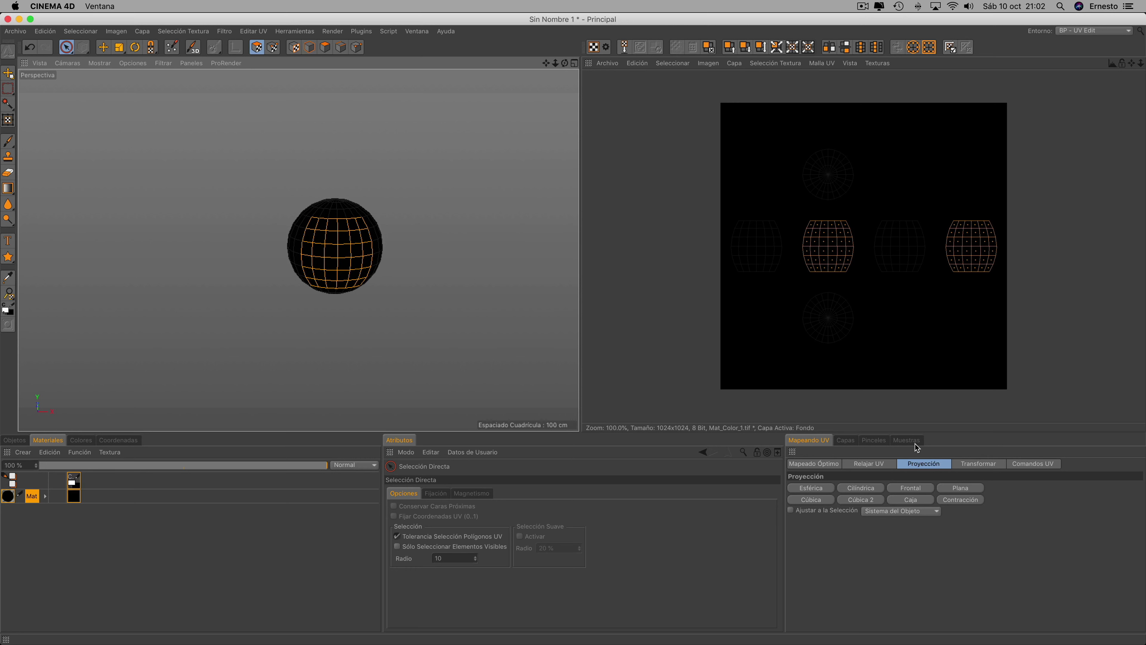
# - Add an empty layer Capa above Fondo and rectangle-select every UV island
pyautogui.click(845, 441)
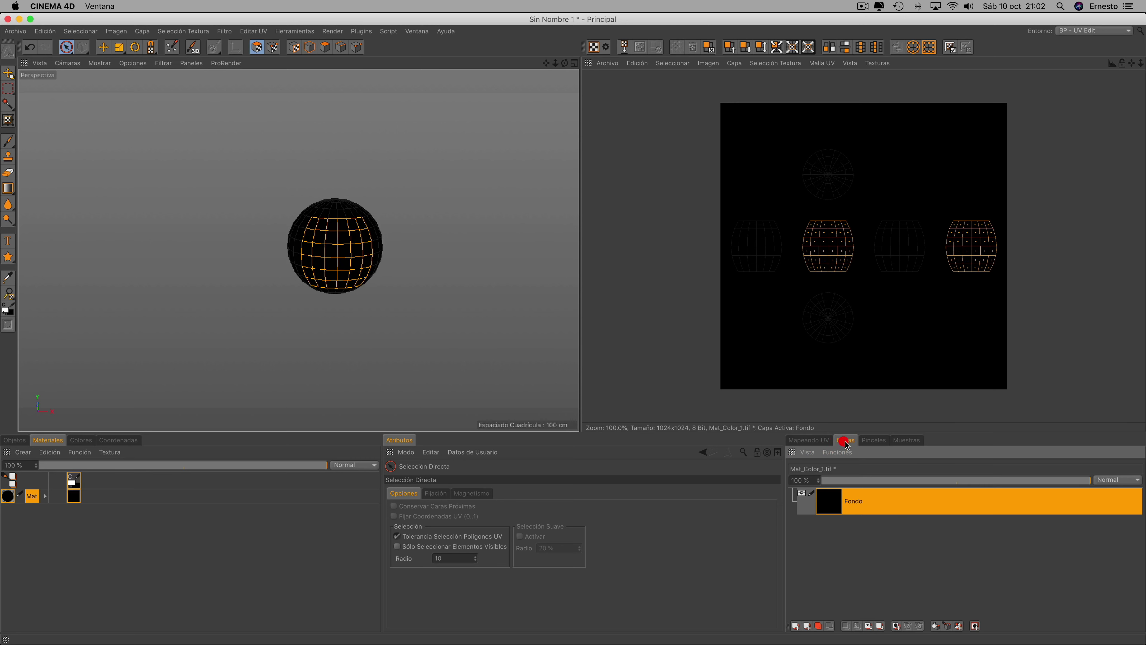
pyautogui.click(796, 627)
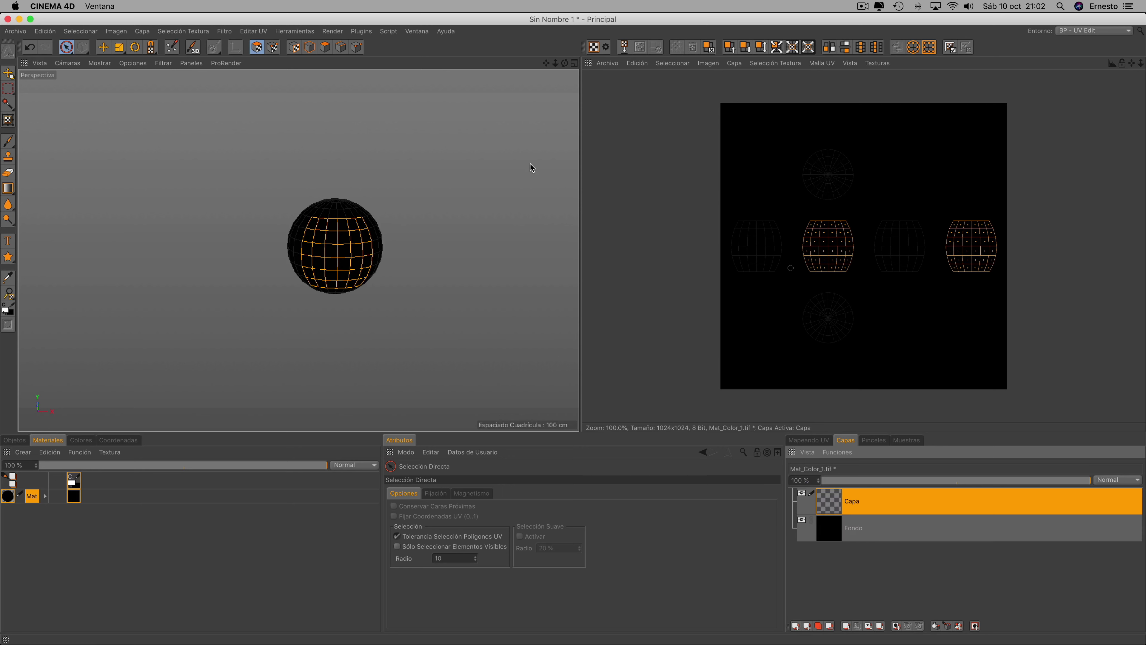
pyautogui.click(63, 47)
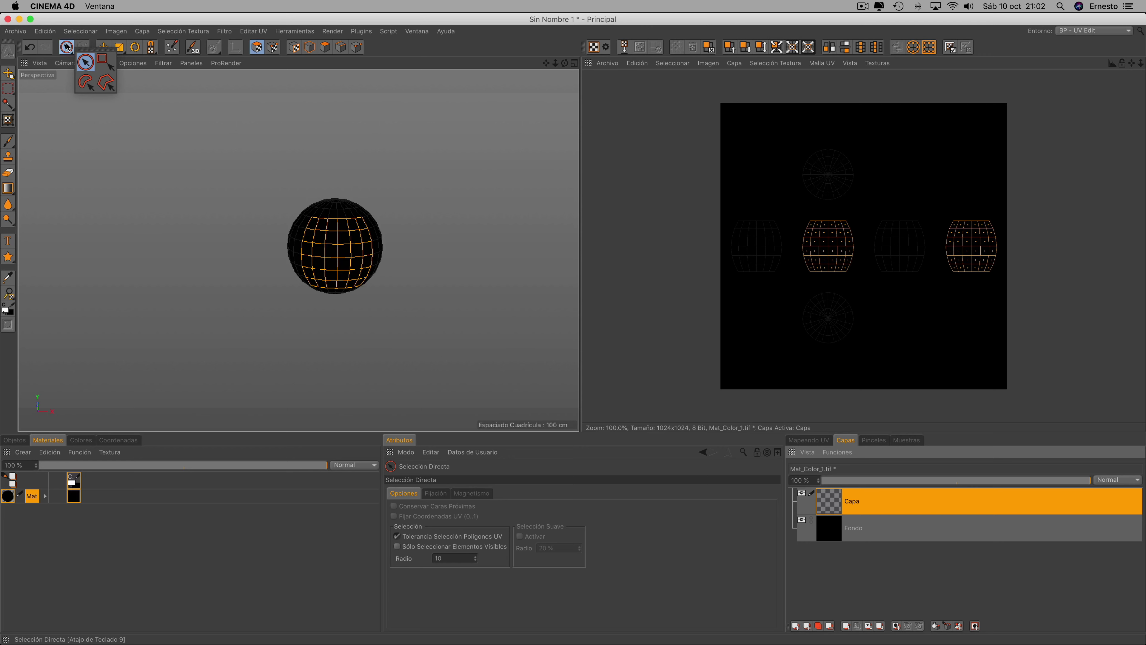
pyautogui.click(104, 62)
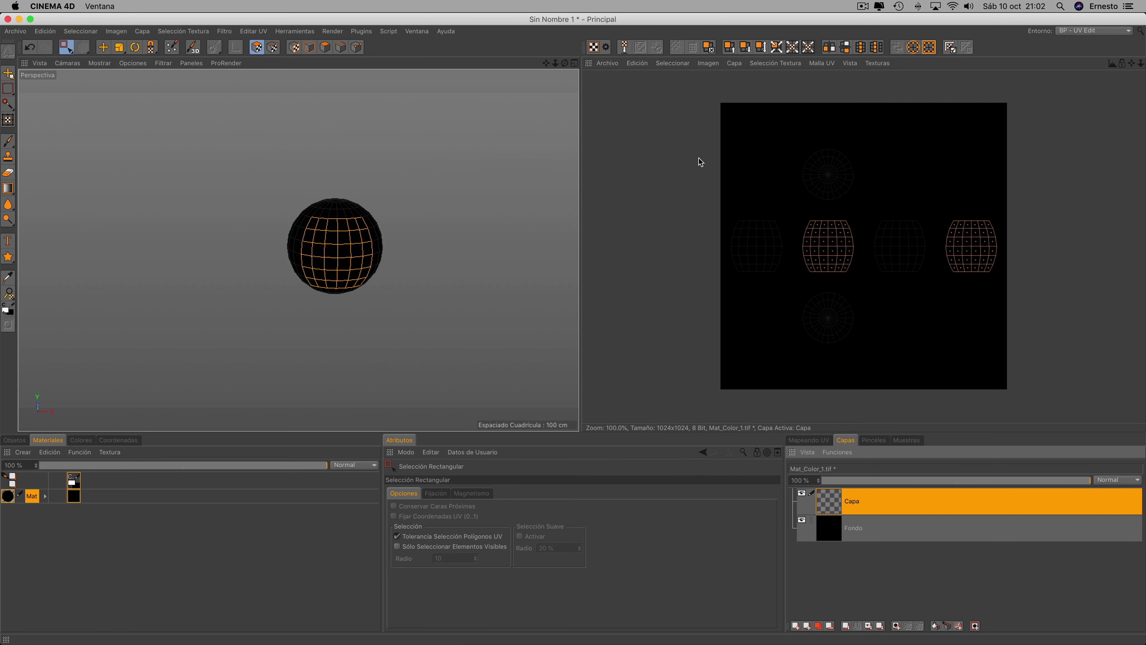
pyautogui.moveTo(239, 151); pyautogui.dragTo(417, 333)
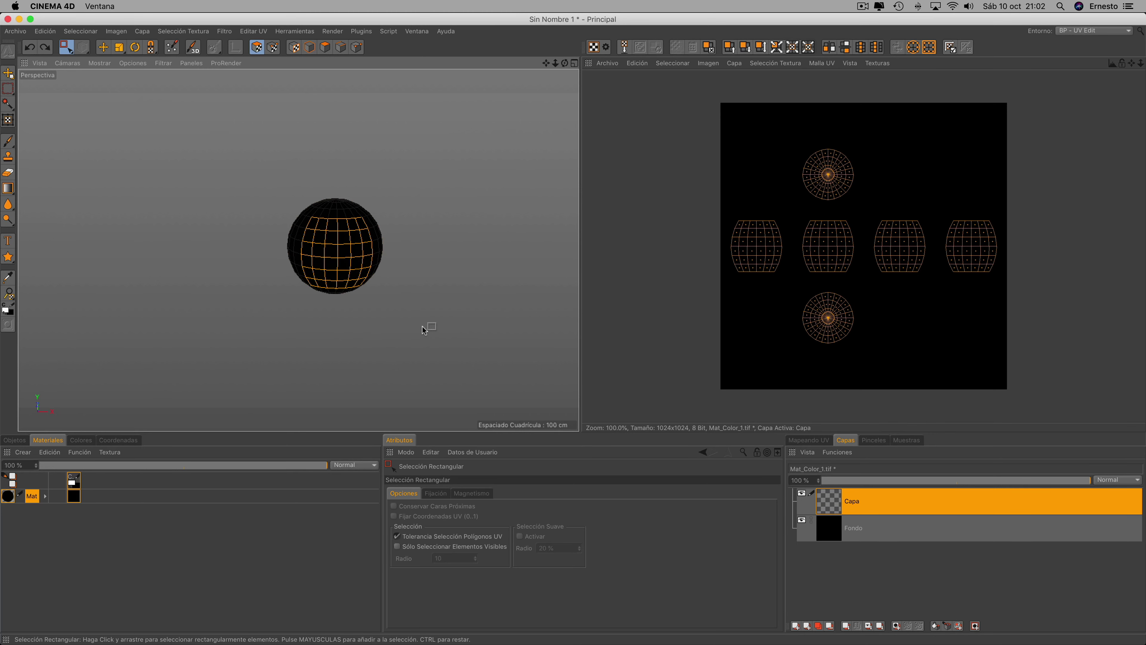
pyautogui.moveTo(697, 90); pyautogui.dragTo(1058, 429)
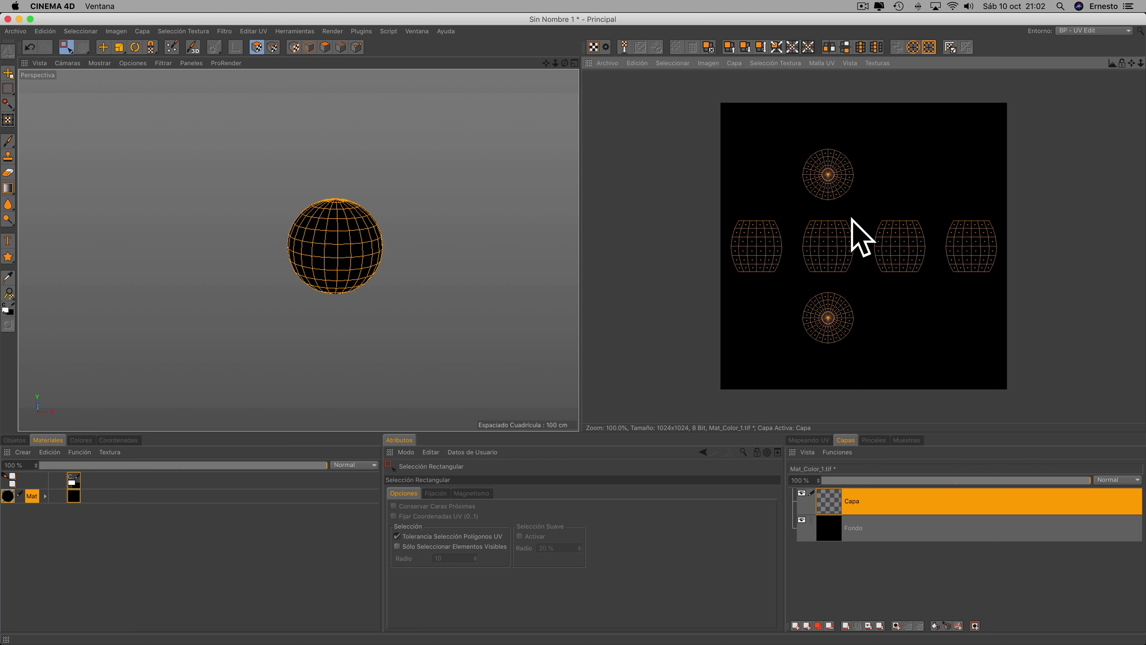
# - Stroke white outlines of the selected UV polygons onto Capa using Contornear Polígonos
pyautogui.click(143, 31)
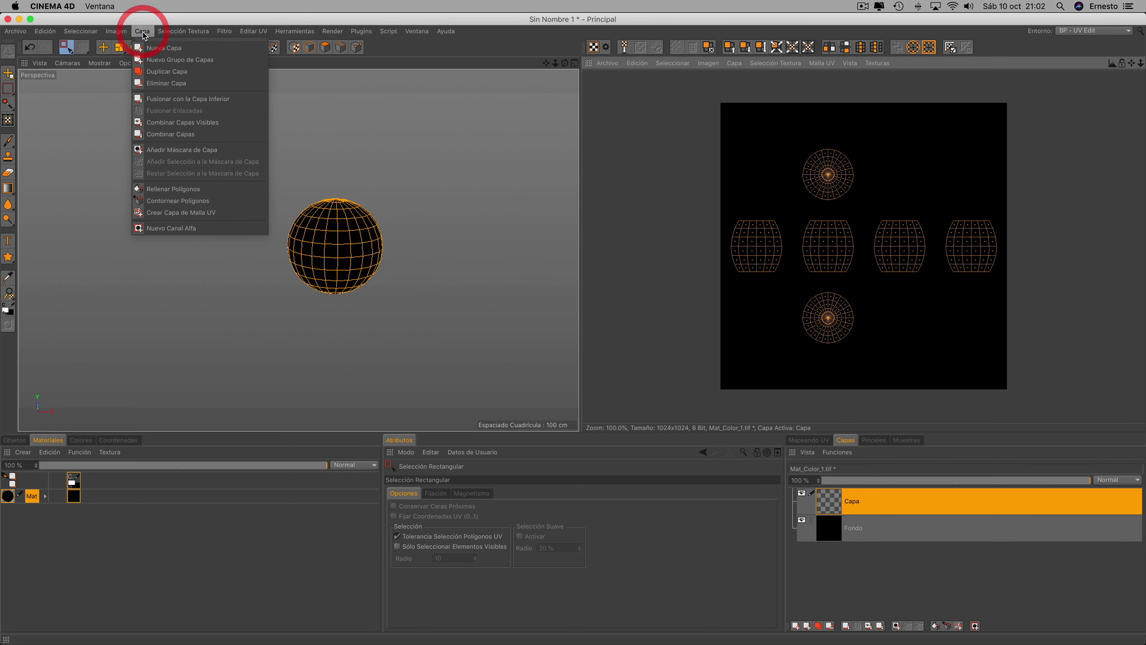
pyautogui.click(164, 203)
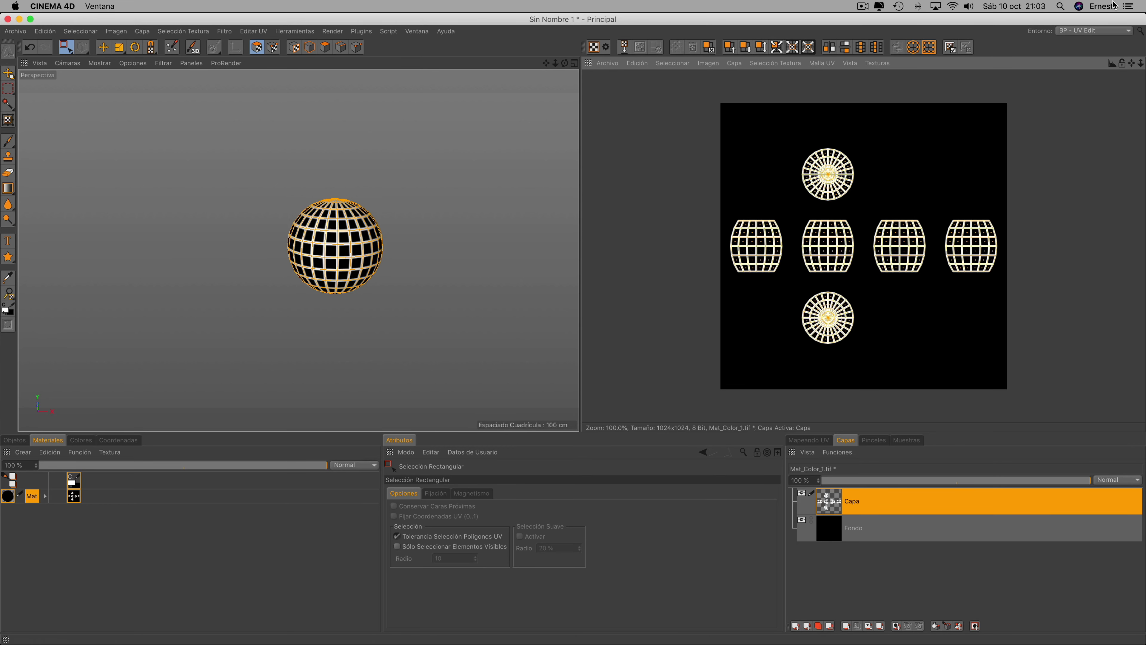
pyautogui.click(1088, 32)
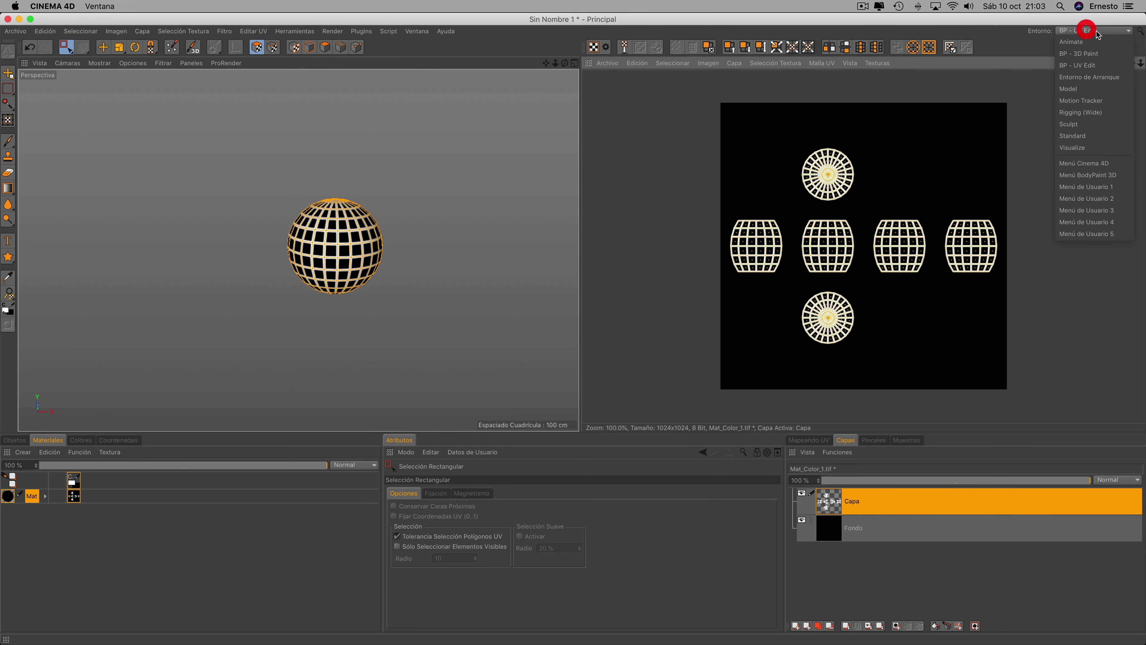
# - Return to Entorno de Arranque and choose PSD as the Mat colour texture's save format
pyautogui.click(1086, 78)
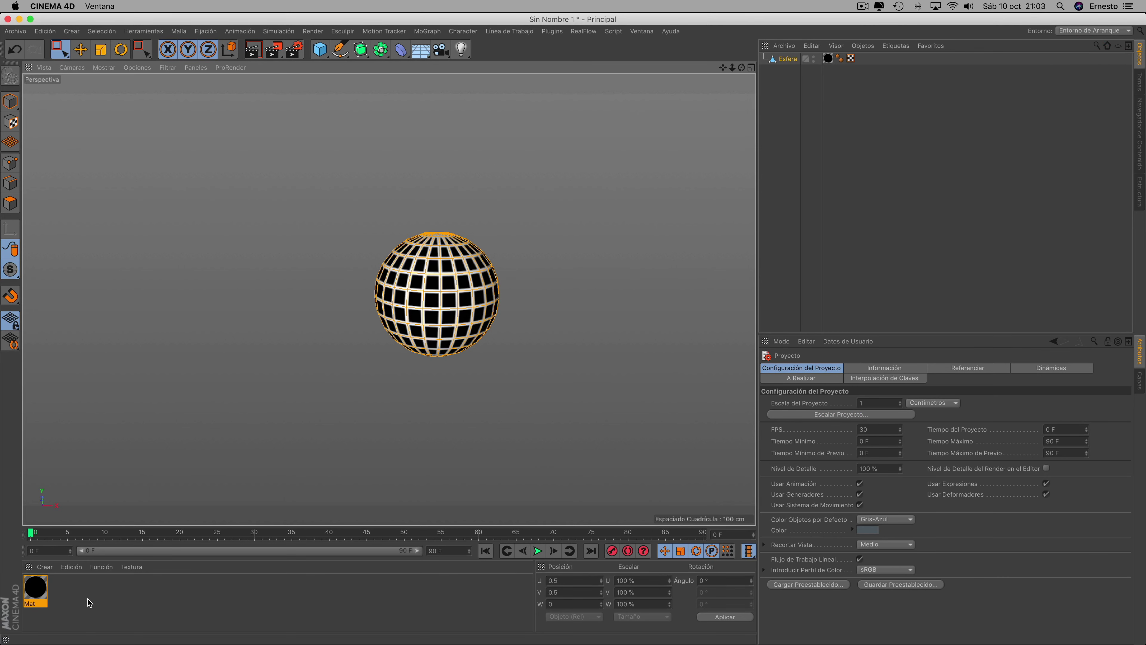
pyautogui.doubleClick(34, 588)
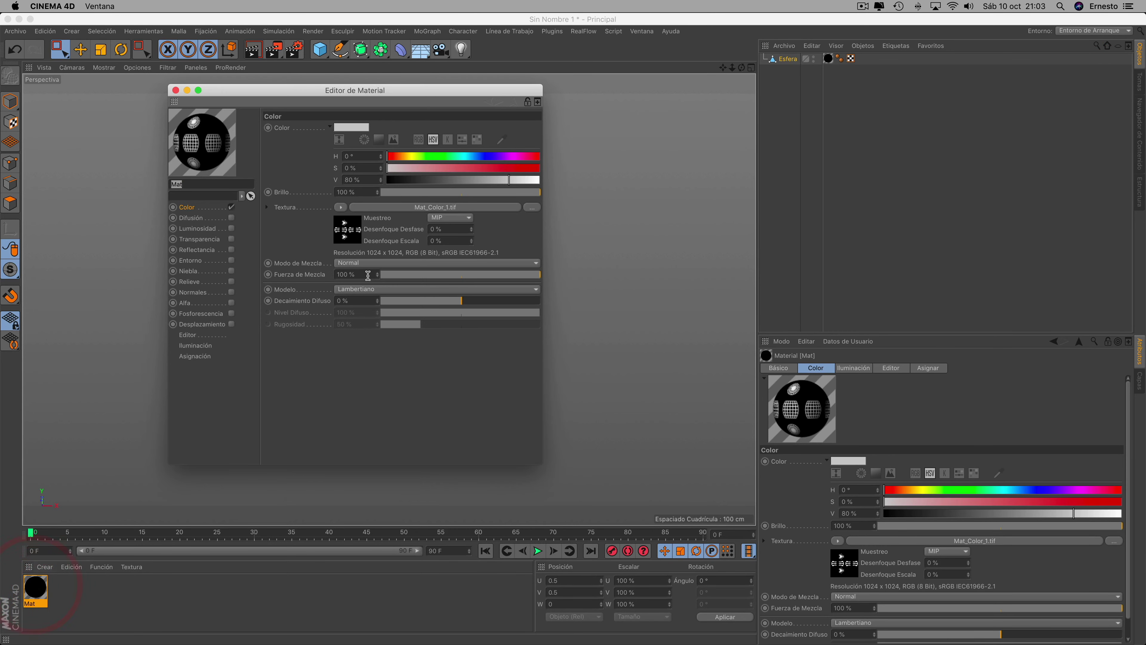
pyautogui.click(349, 230)
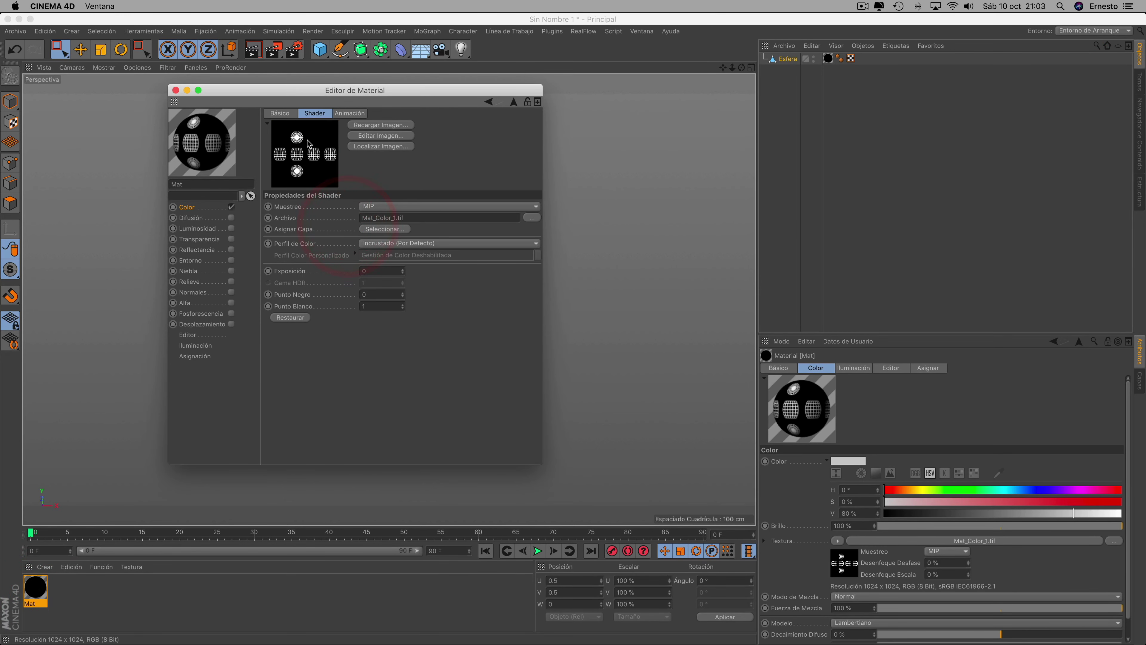
pyautogui.click(374, 136)
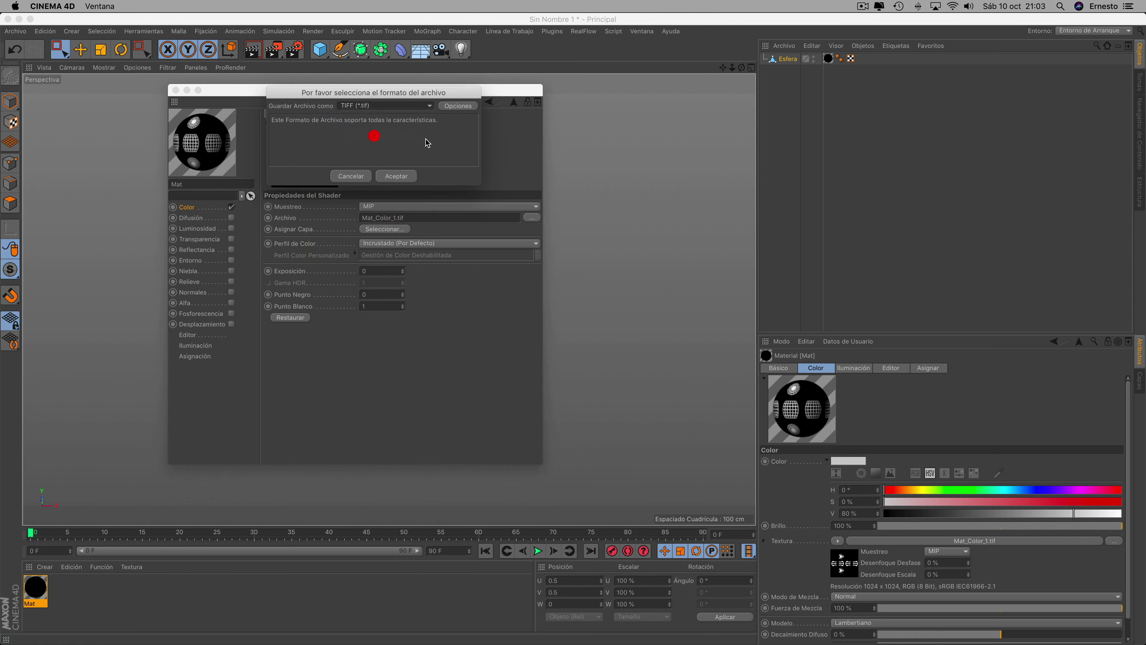
pyautogui.click(430, 106)
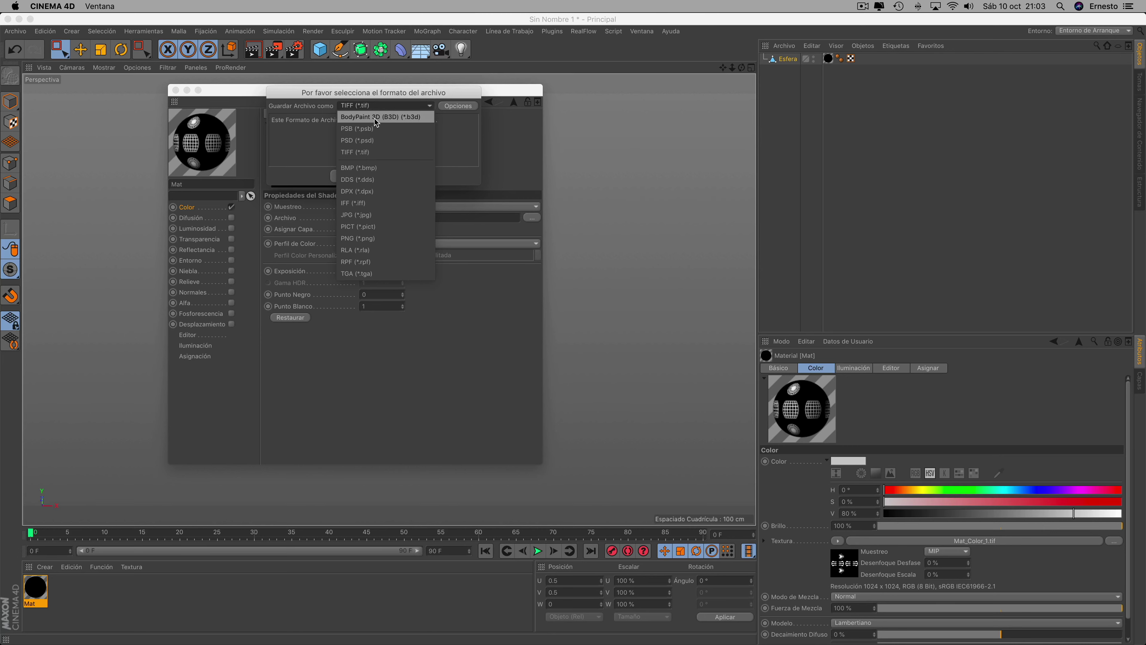
pyautogui.click(349, 140)
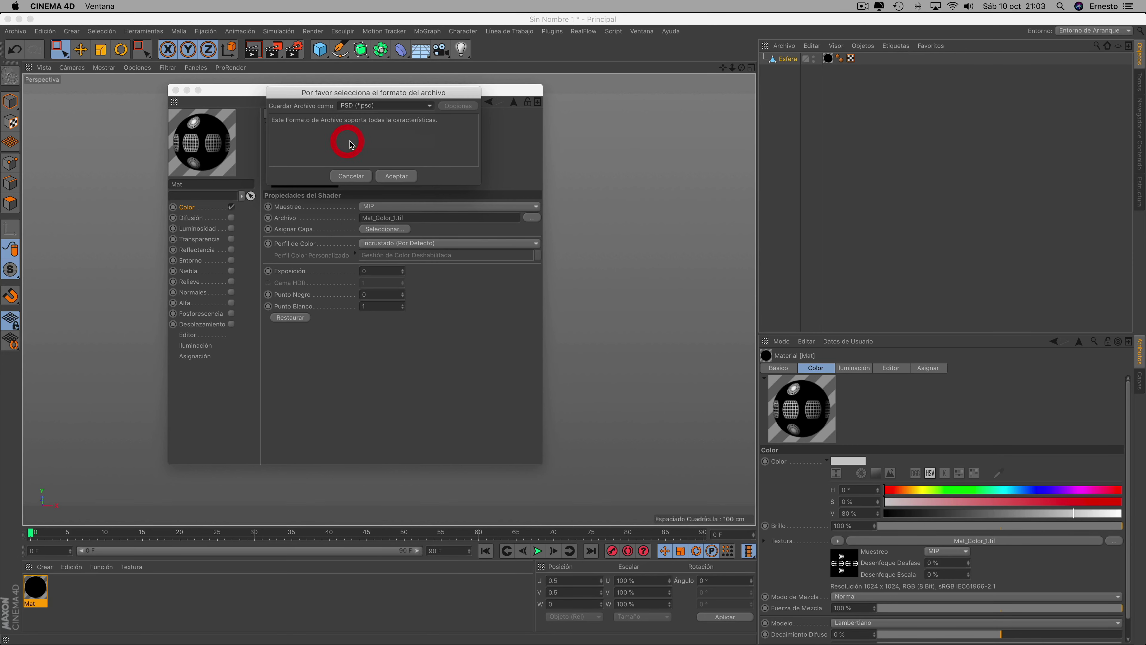
# - Save the Mat texture as TUTORIALMAPEADOESFERA.psd in the TEXTURA folder
pyautogui.click(397, 177)
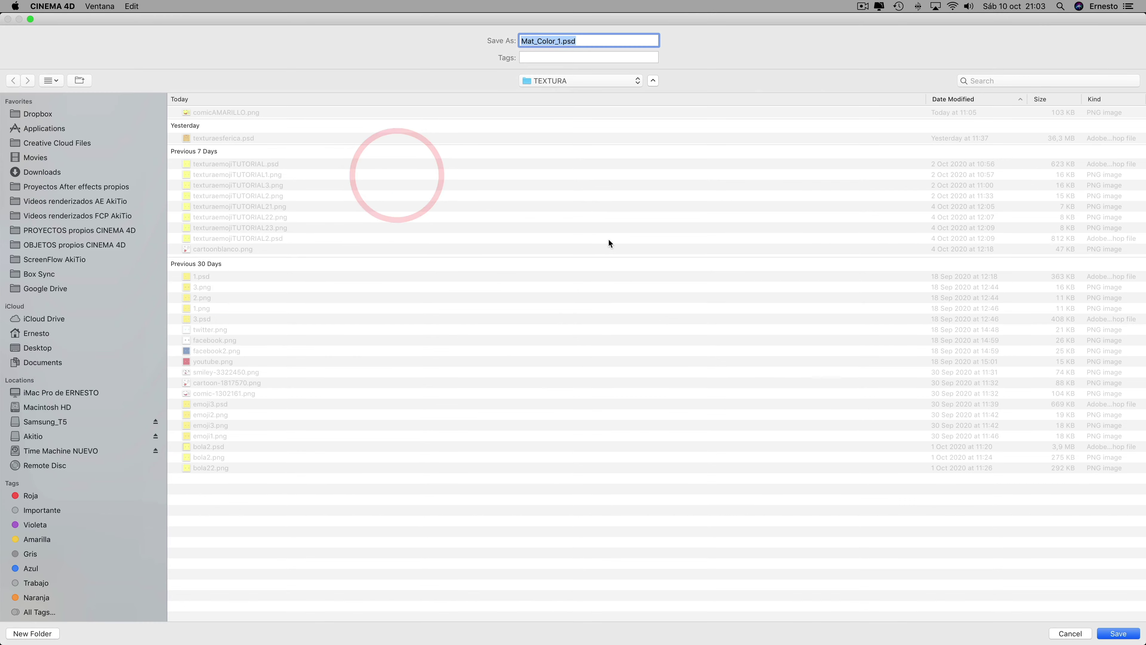
pyautogui.click(559, 40)
pyautogui.moveTo(560, 41); pyautogui.dragTo(453, 40)
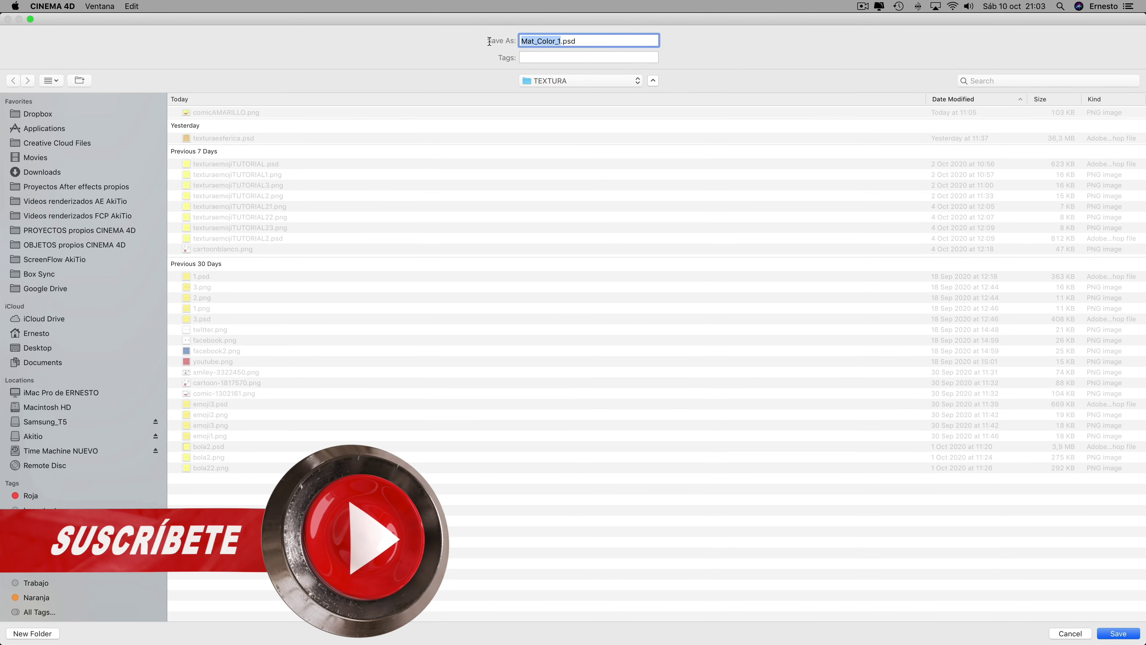
pyautogui.write('TUTO')
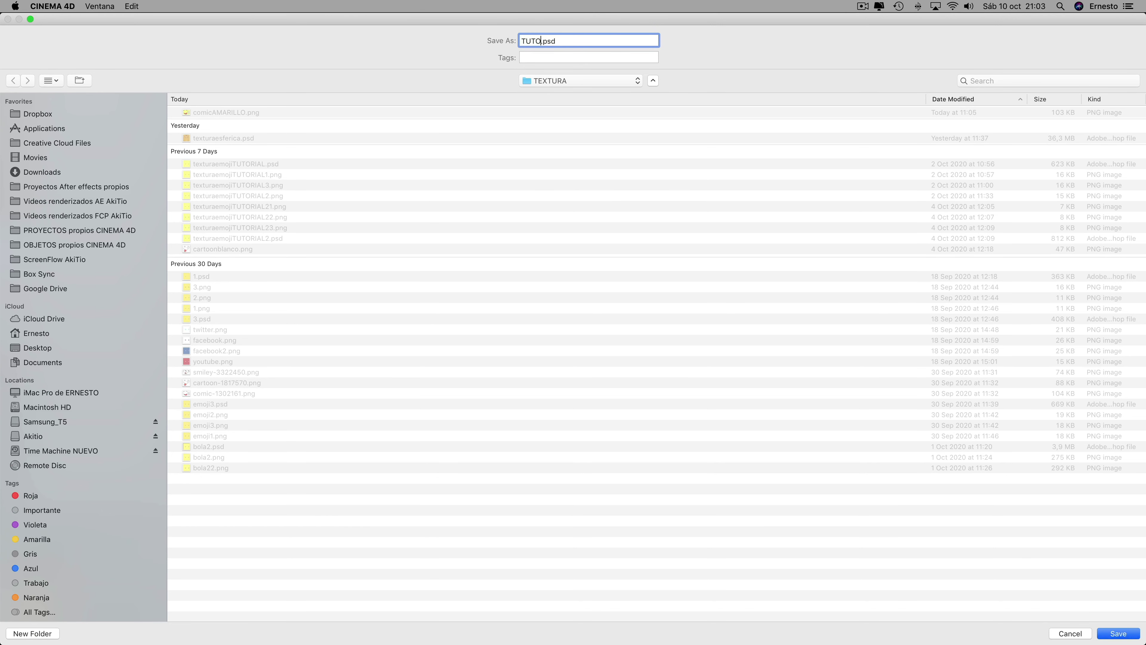
pyautogui.write('RIALMAPEAD')
pyautogui.write('OESFERA')
pyautogui.click(1113, 634)
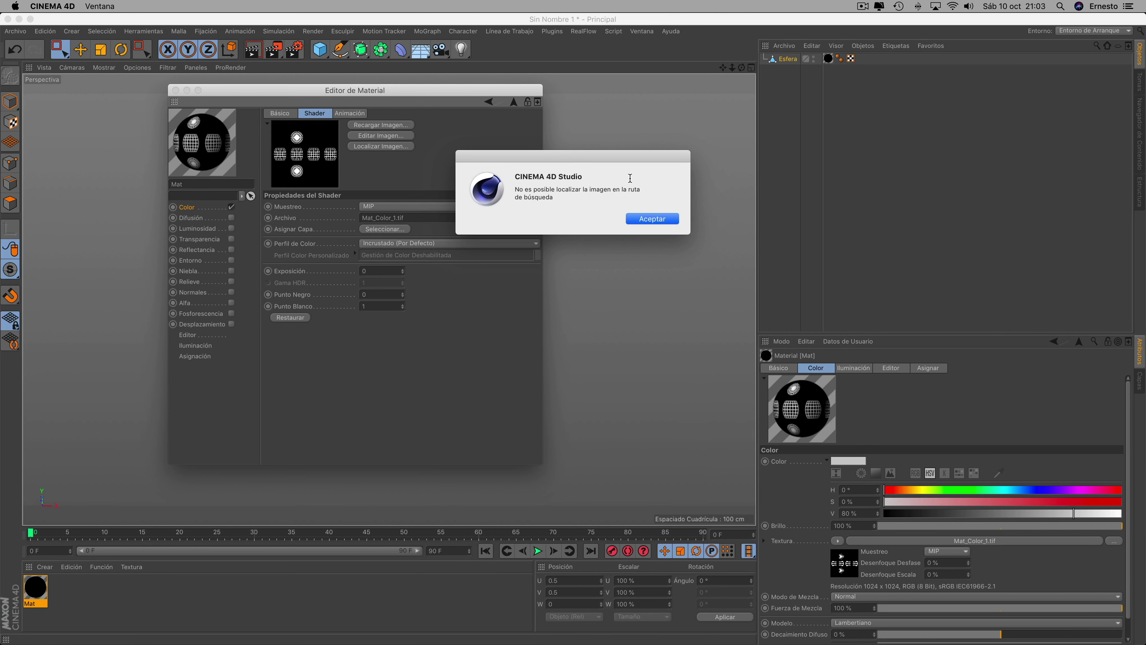
pyautogui.click(654, 219)
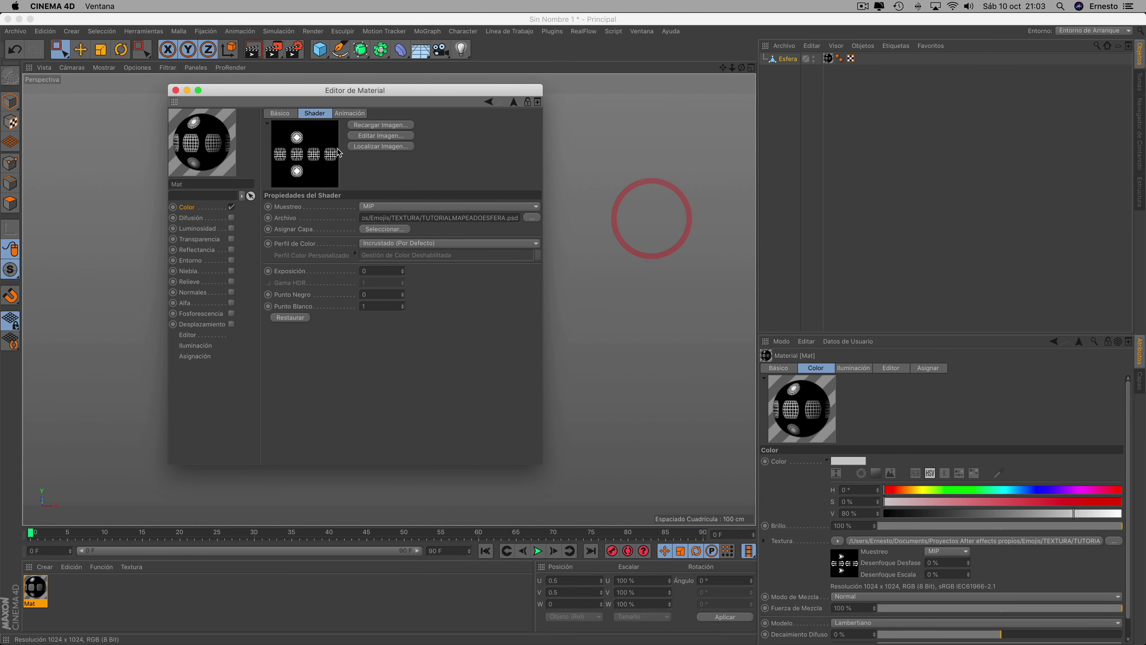
# - Open TUTORIALMAPEADOESFERA.psd in Photoshop, keeping its embedded colour profile
pyautogui.click(382, 136)
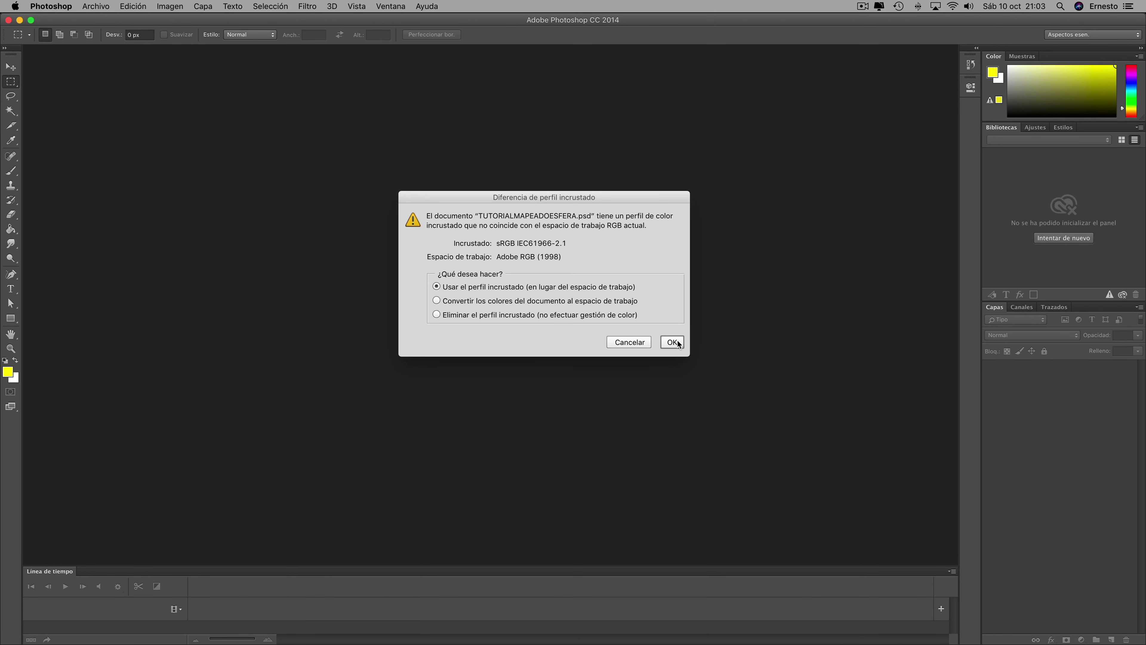
pyautogui.click(679, 342)
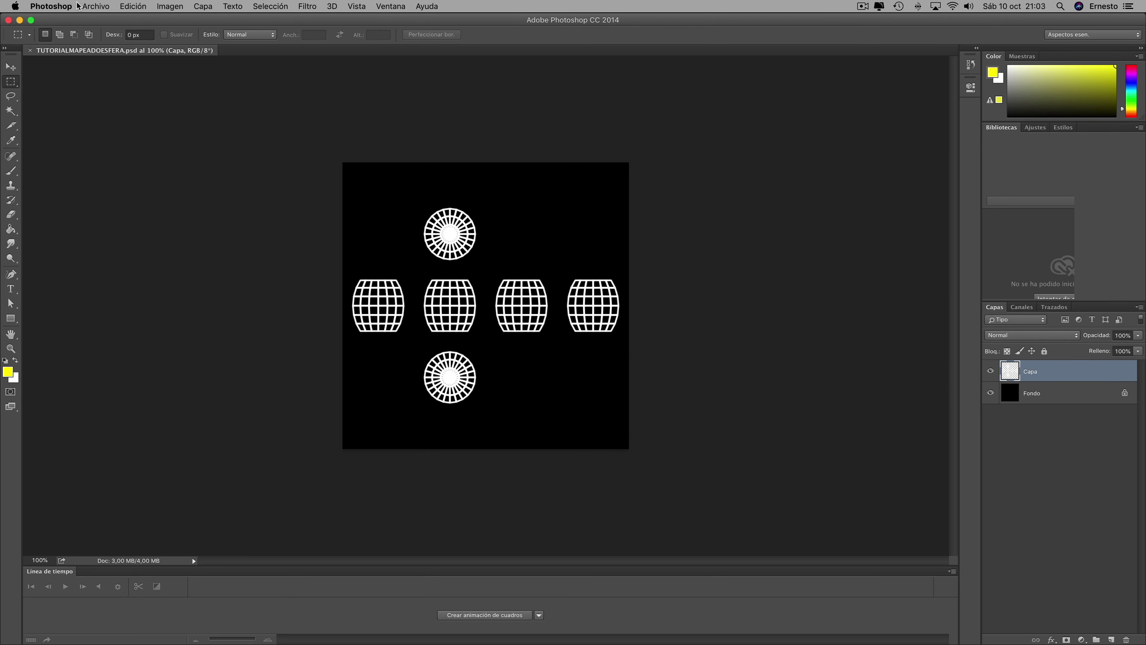
pyautogui.click(93, 8)
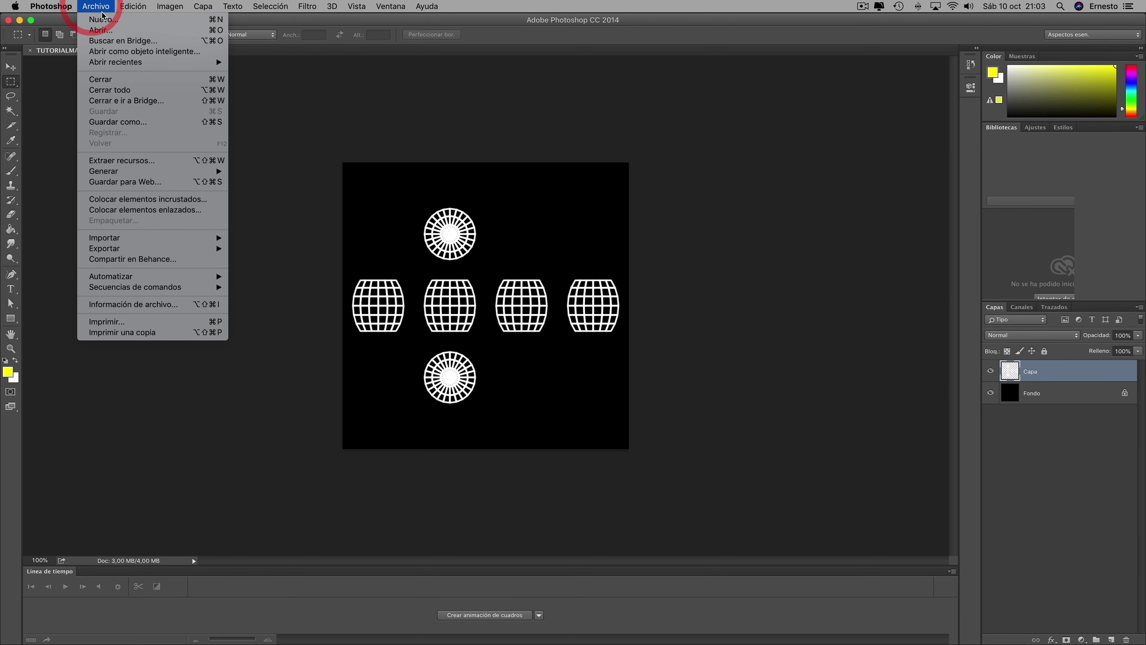
pyautogui.click(93, 32)
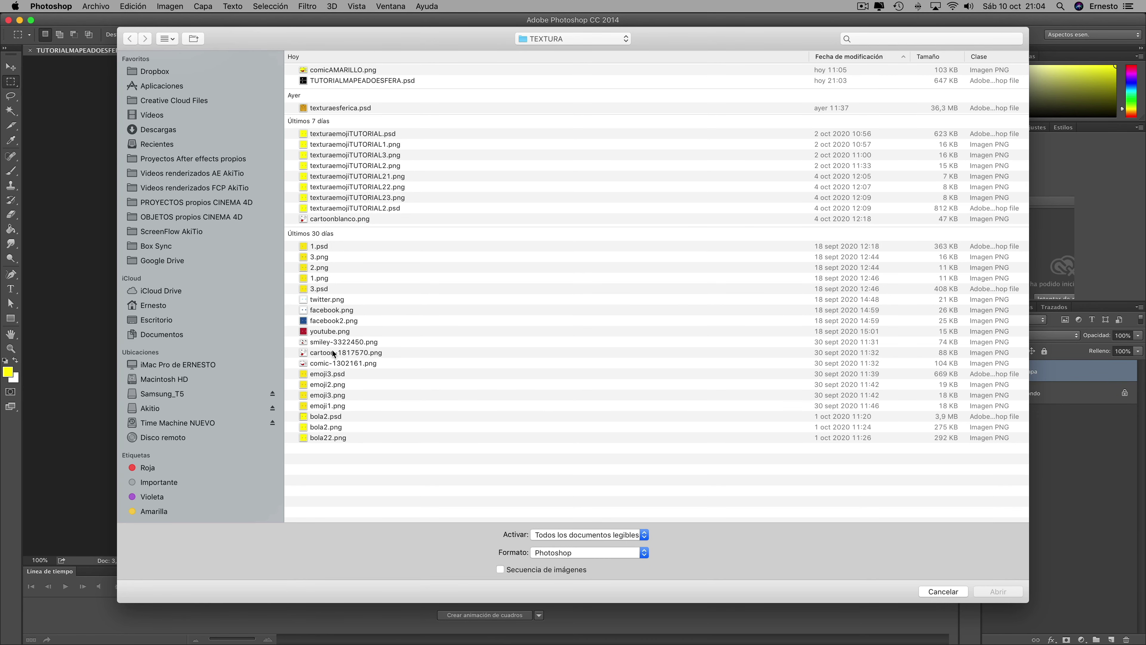
# - Preview candidate images and open comic-1302161.png without colour management
pyautogui.click(321, 342)
pyautogui.press('space')
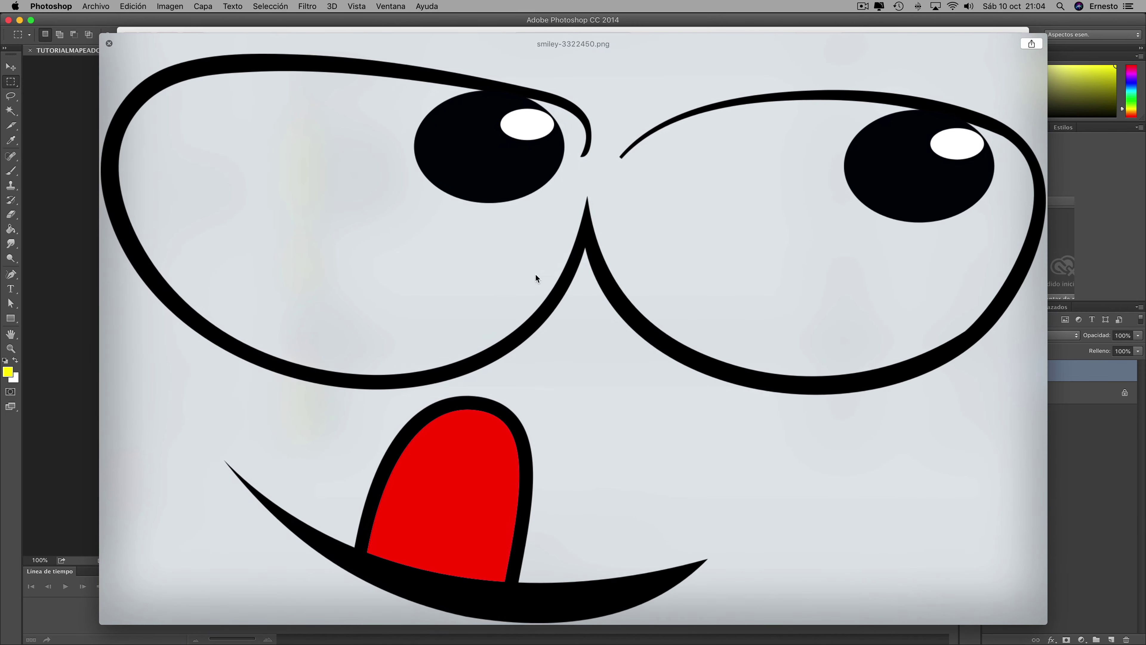
pyautogui.press('space')
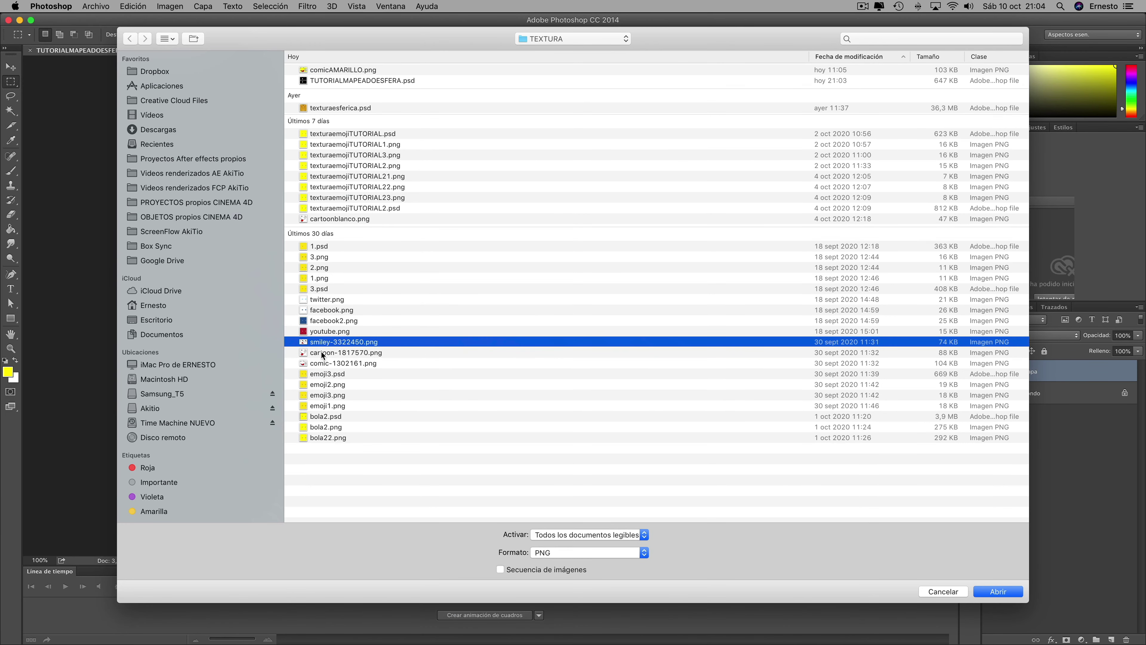
pyautogui.click(319, 363)
pyautogui.press('space')
pyautogui.press('space')
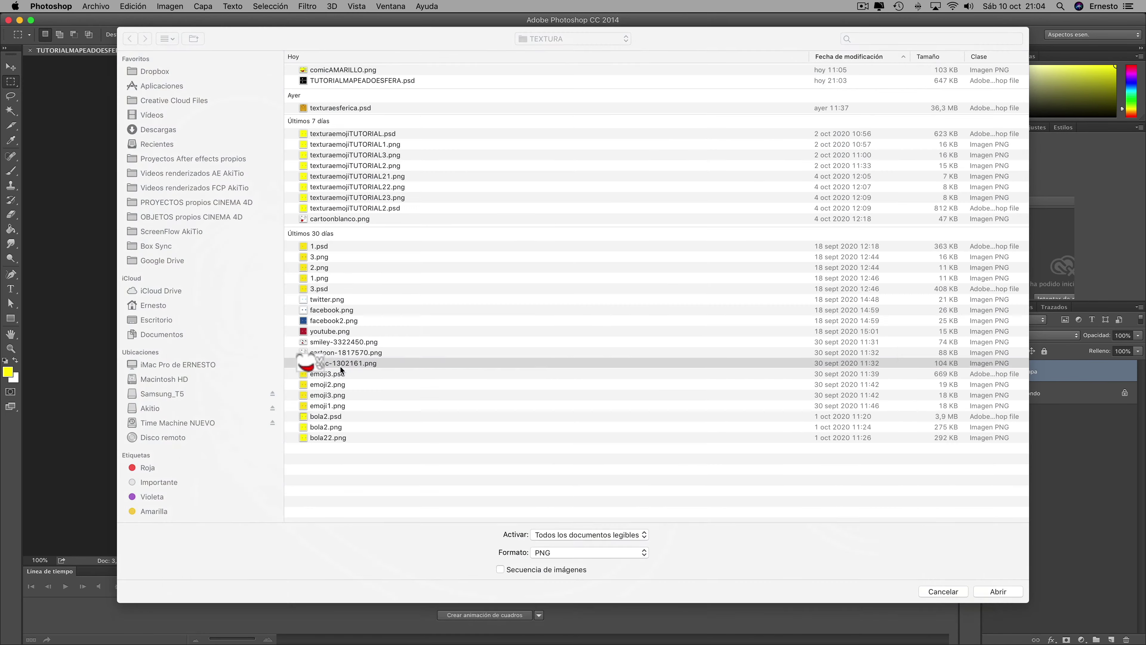
pyautogui.click(997, 593)
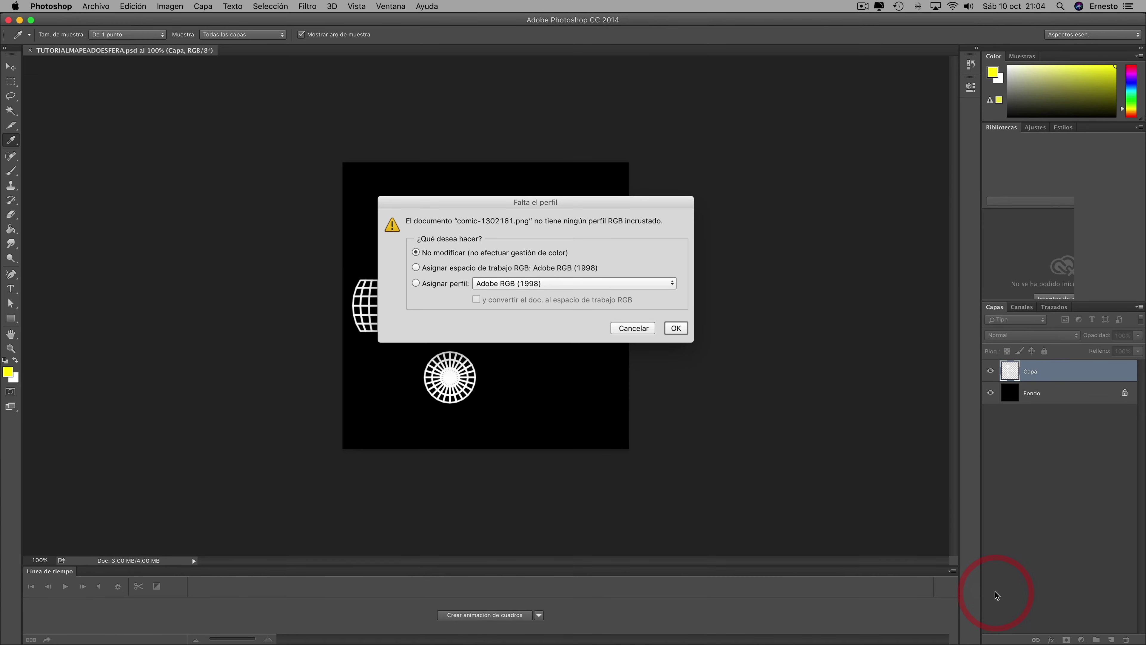
pyautogui.click(677, 329)
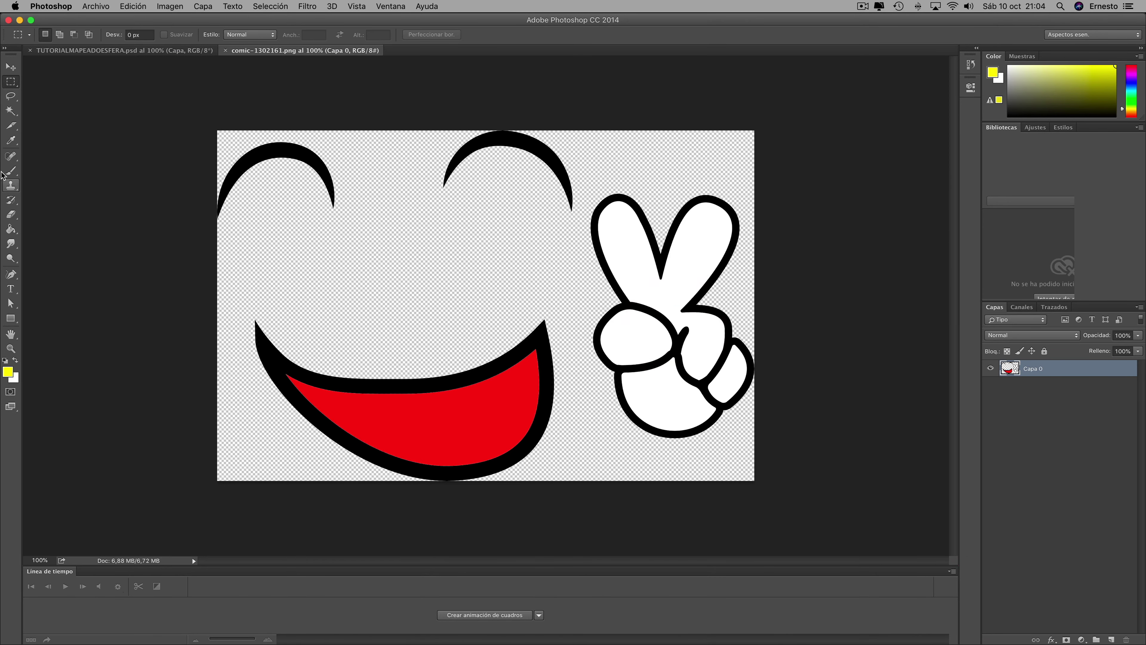
# - Marquee the whole comic image and copy it
pyautogui.click(11, 82)
pyautogui.moveTo(219, 131)
pyautogui.mouseDown()
pyautogui.moveTo(373, 216)
pyautogui.moveTo(780, 529)
pyautogui.mouseUp()
pyautogui.click(137, 6)
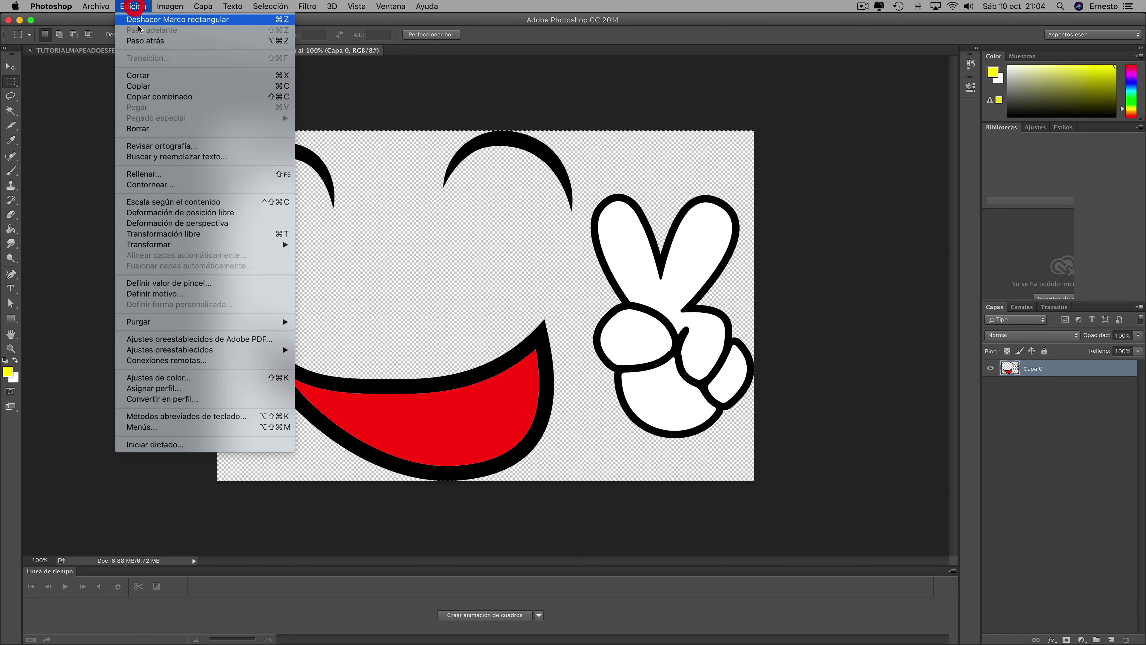
pyautogui.click(133, 89)
pyautogui.click(126, 51)
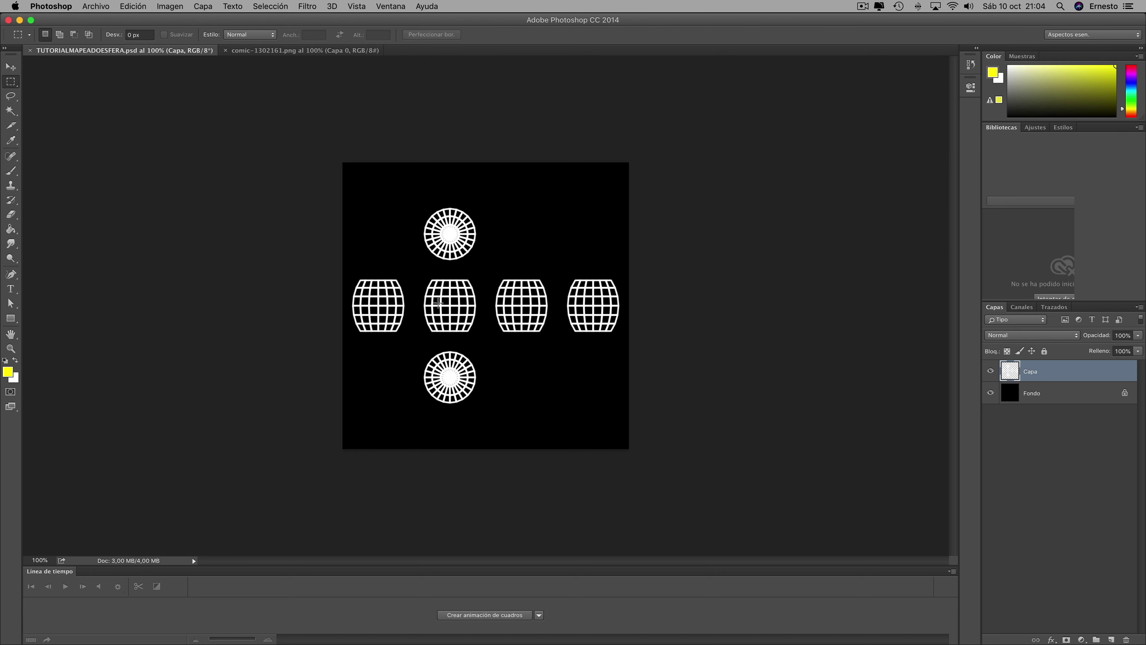
# - Paste the comic image as Capa 1 and shrink it to 9.43% on the central patch
pyautogui.click(134, 6)
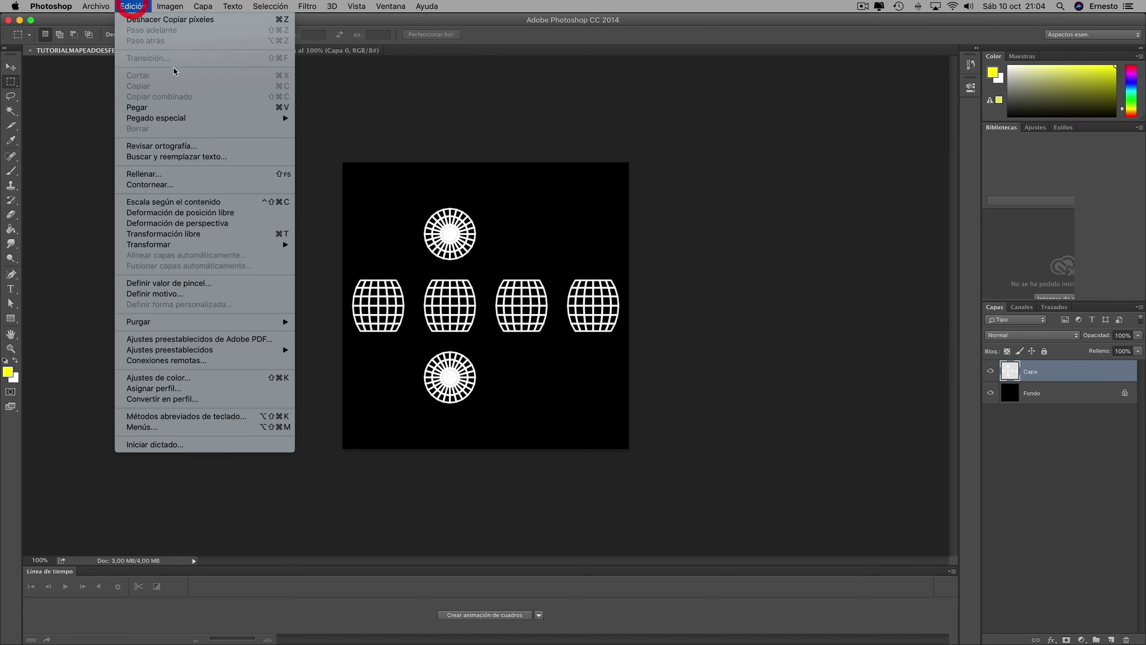
pyautogui.click(140, 106)
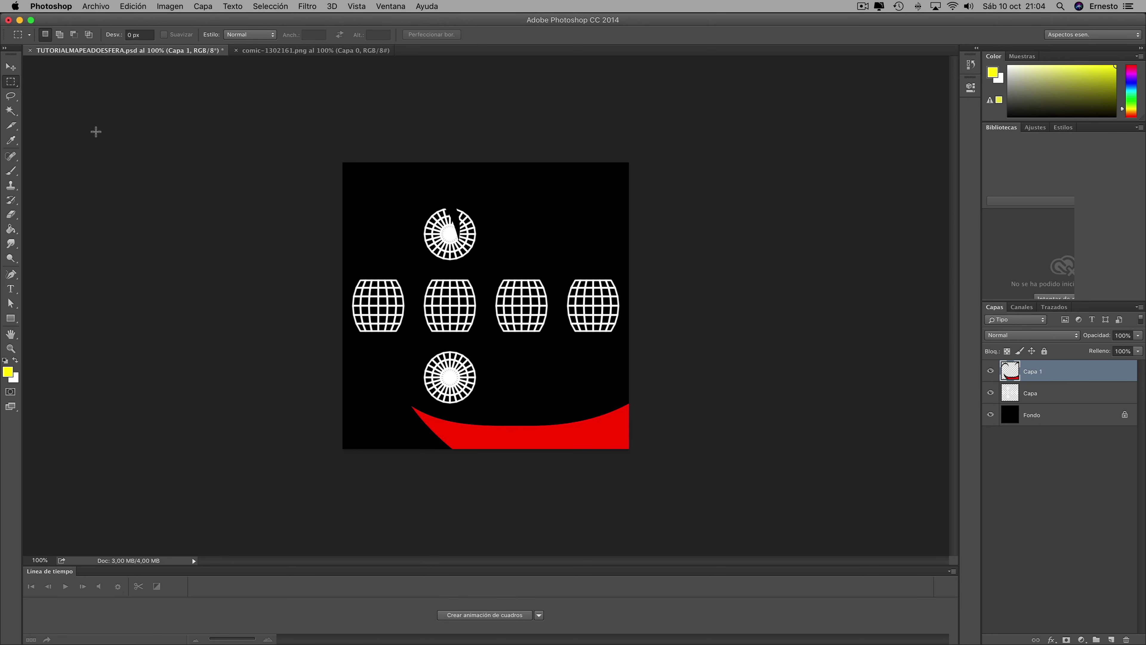
pyautogui.click(10, 67)
pyautogui.moveTo(342, 162)
pyautogui.mouseDown()
pyautogui.moveTo(804, 462)
pyautogui.moveTo(443, 300)
pyautogui.moveTo(434, 307)
pyautogui.mouseUp()
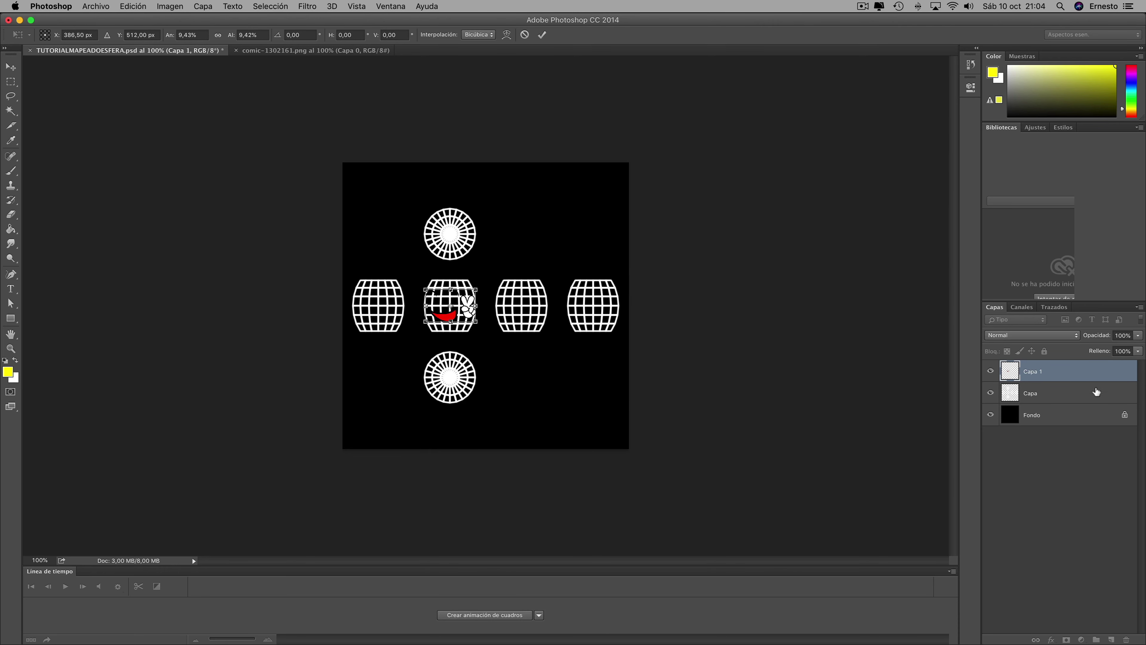
pyautogui.click(543, 36)
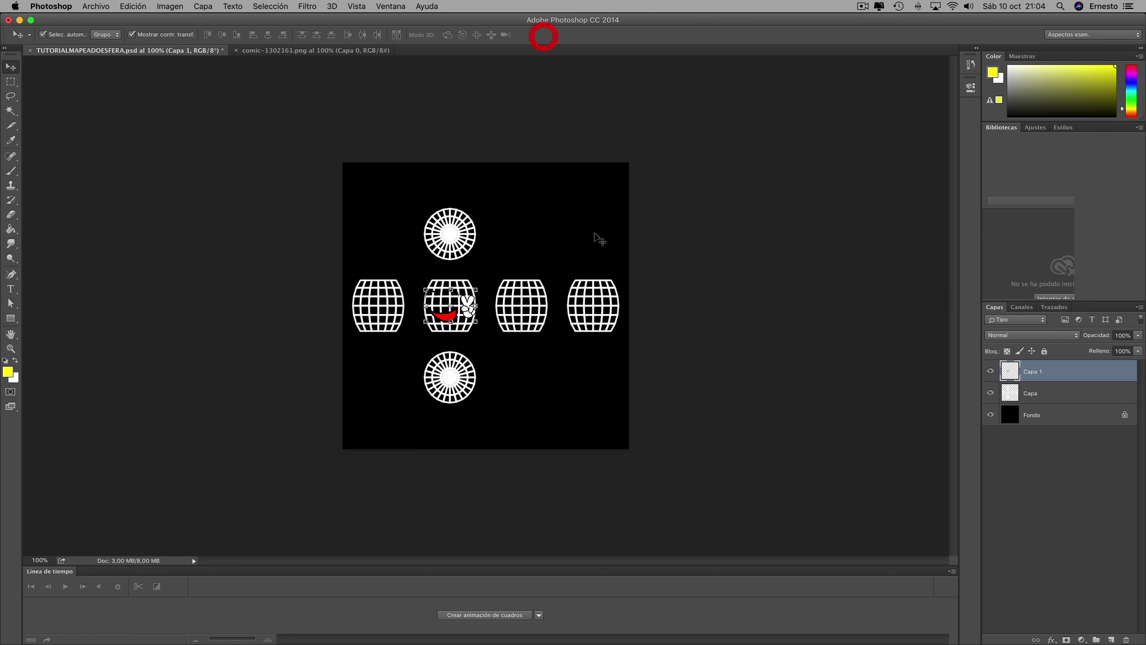
pyautogui.click(96, 6)
# - Create a clipboard-sized document, fill it yellow, and copy the whole canvas
pyautogui.click(102, 20)
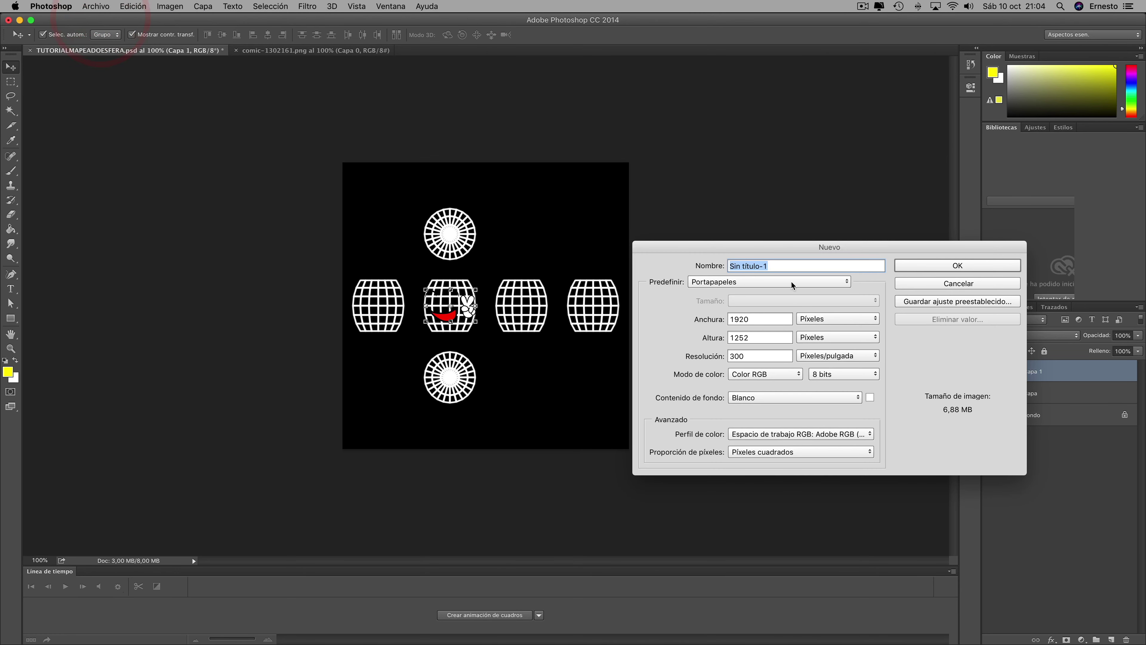
pyautogui.click(960, 266)
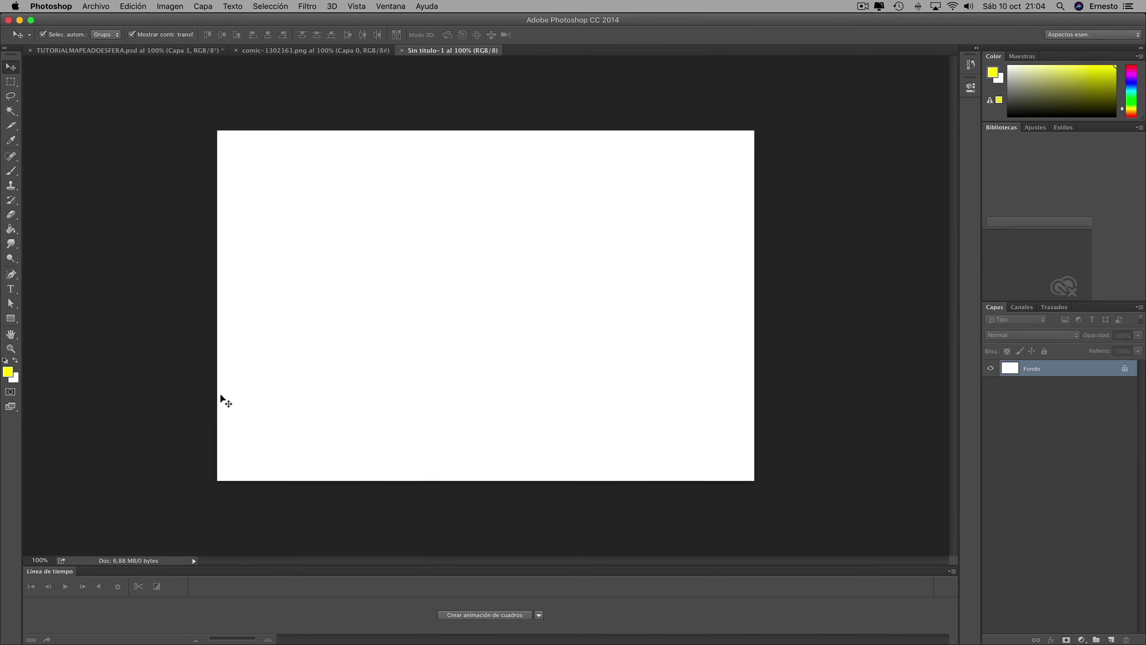
pyautogui.click(11, 229)
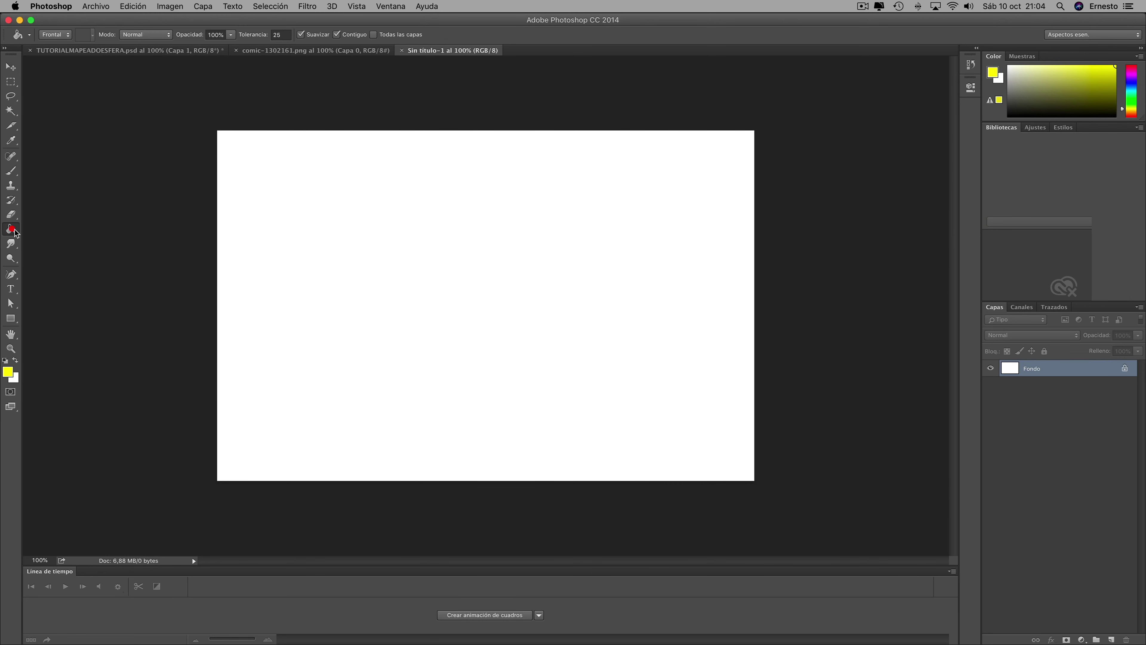
pyautogui.click(376, 296)
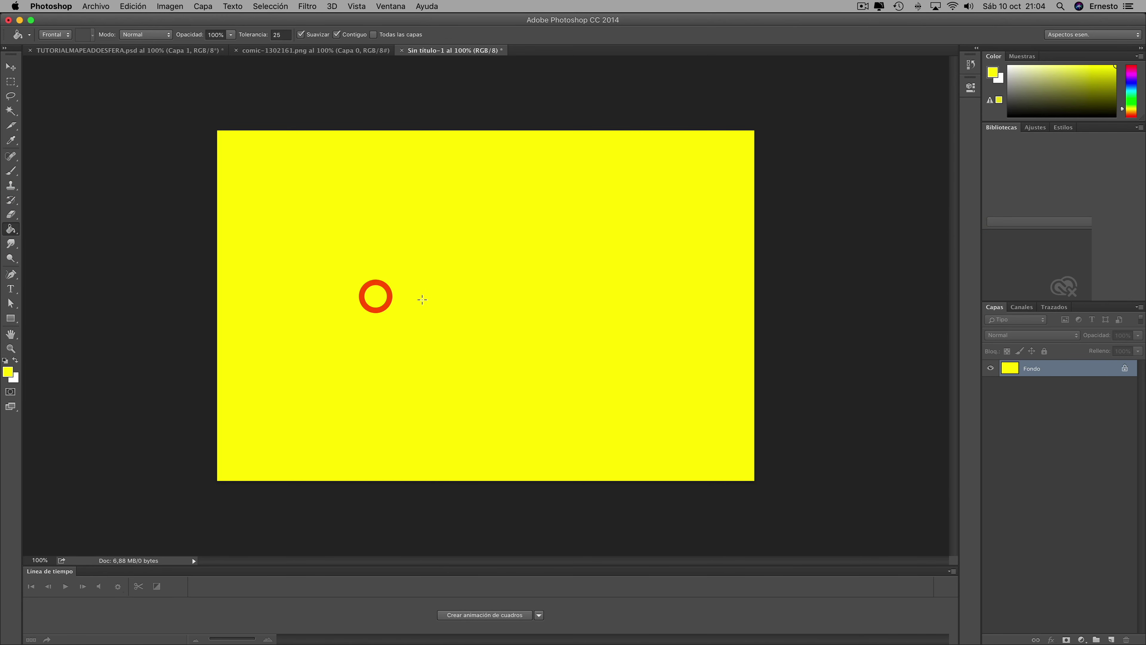
pyautogui.click(10, 82)
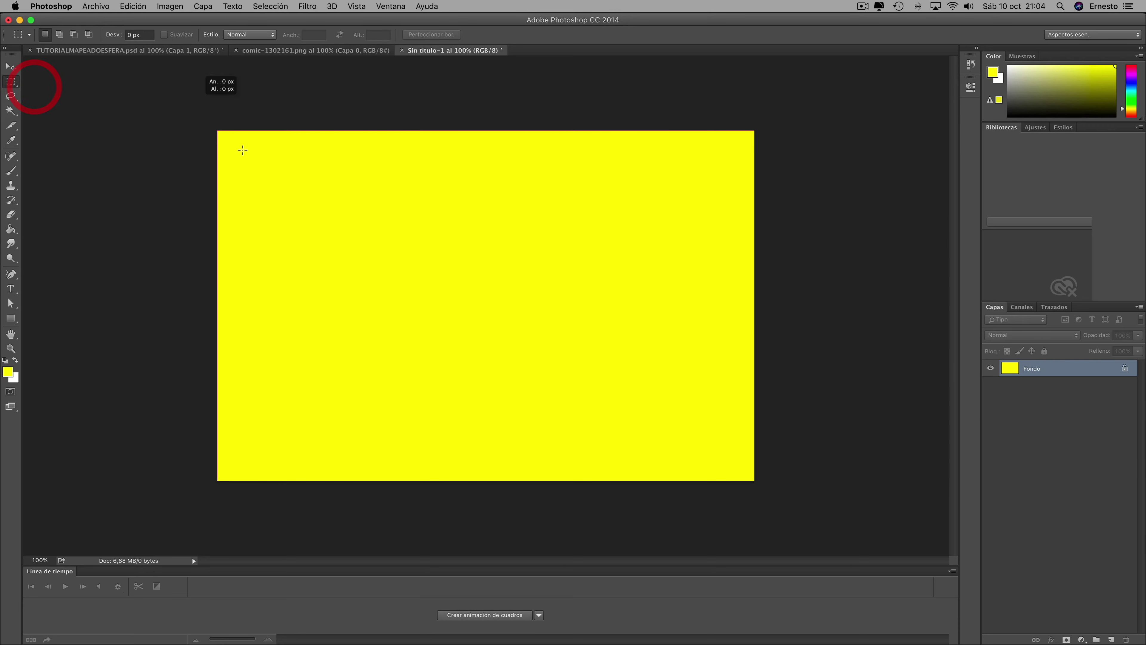
pyautogui.moveTo(201, 91); pyautogui.dragTo(801, 544)
pyautogui.click(135, 6)
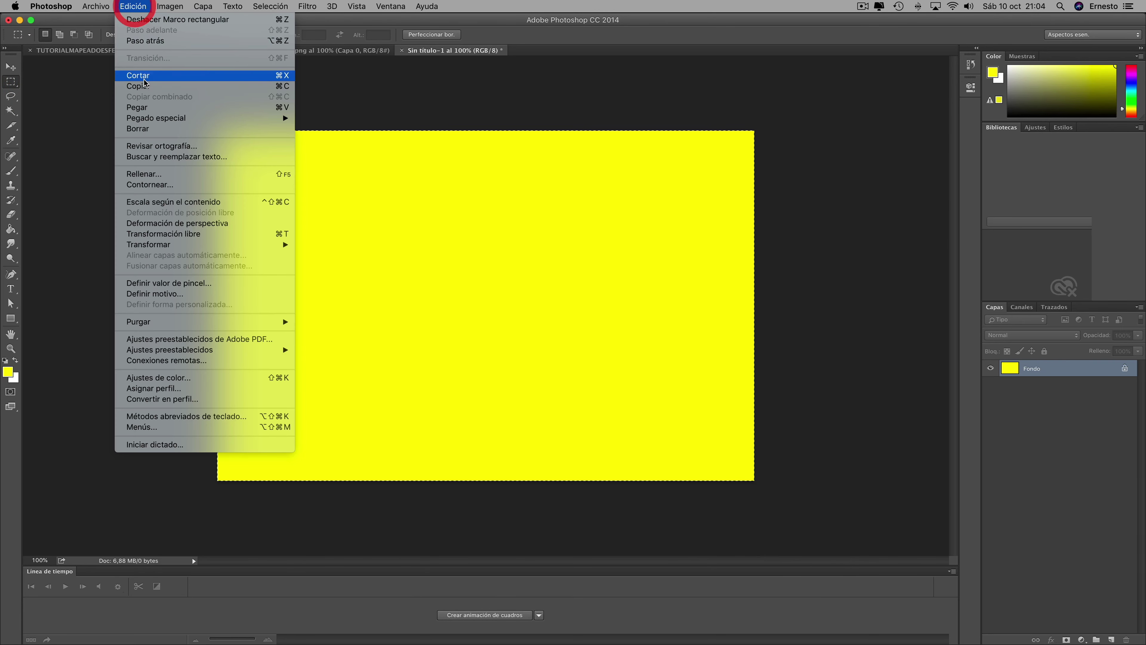
pyautogui.click(146, 80)
# - Paste the yellow fill into TUTORIALMAPEADOESFERA.psd as Capa 2, placed below Capa
pyautogui.click(121, 51)
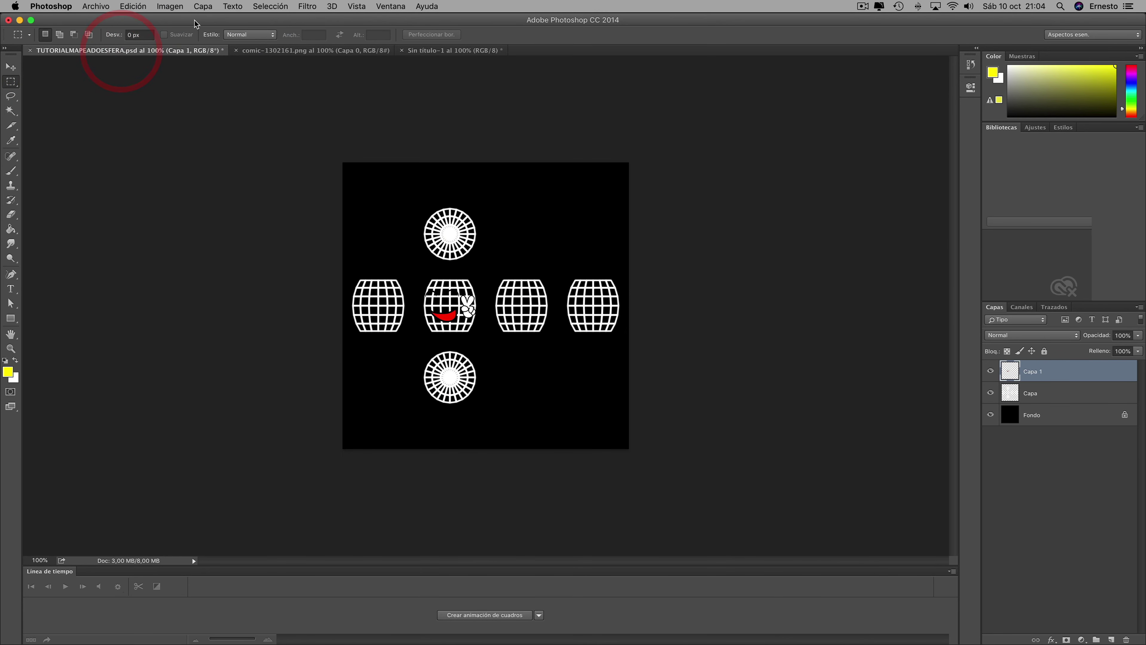
pyautogui.click(133, 6)
pyautogui.click(148, 111)
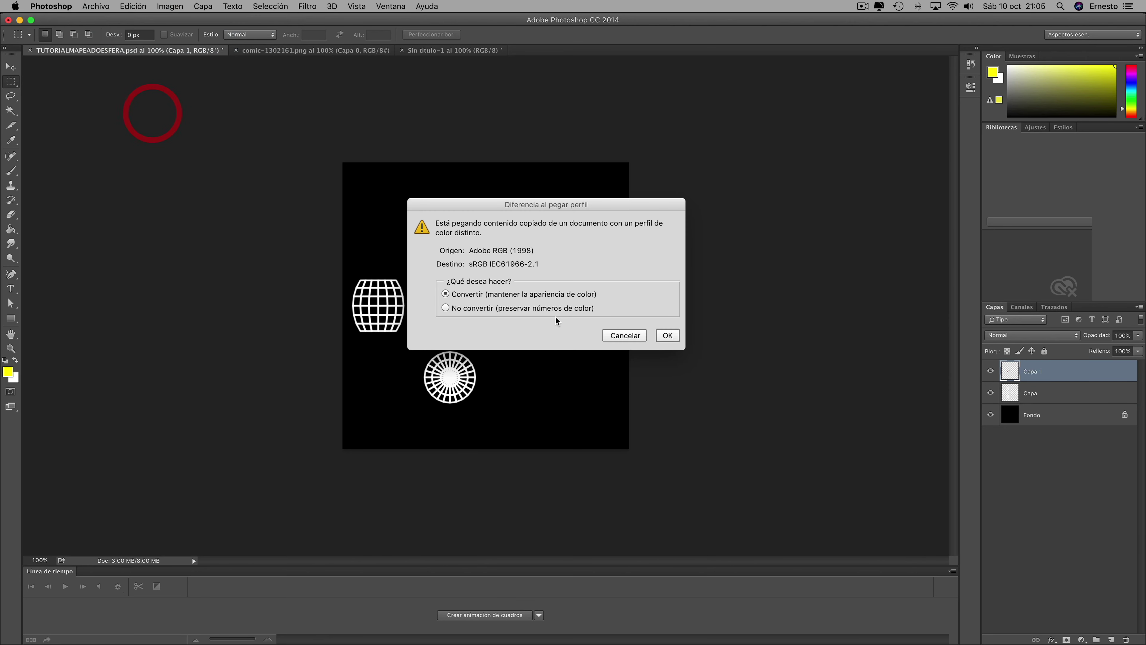
pyautogui.click(667, 335)
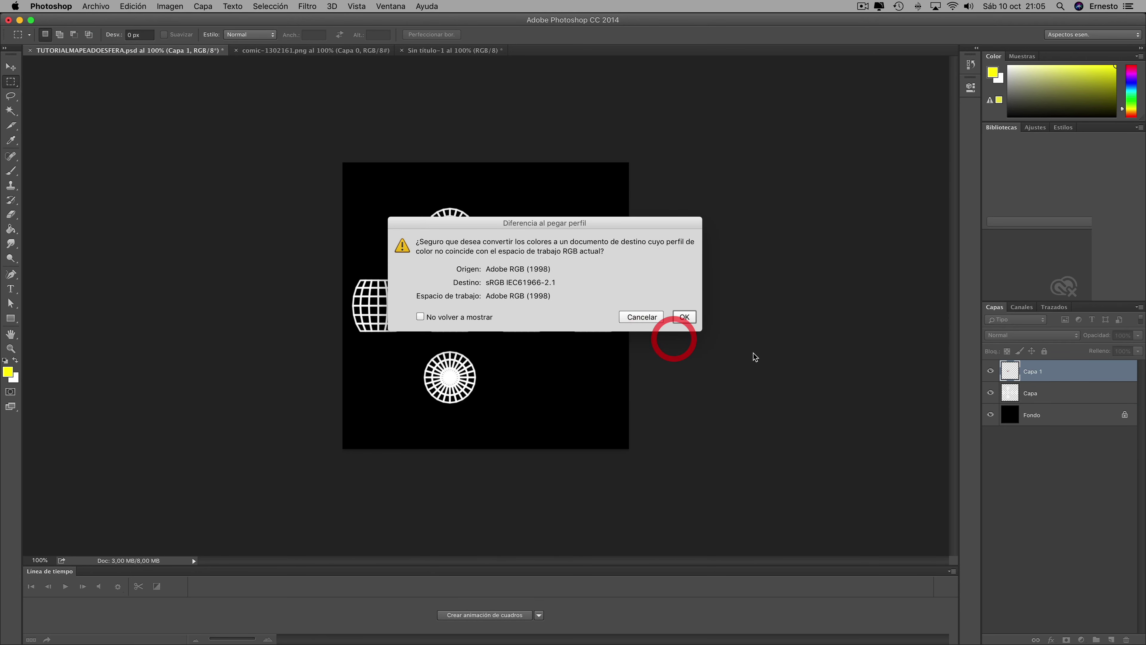
pyautogui.click(682, 318)
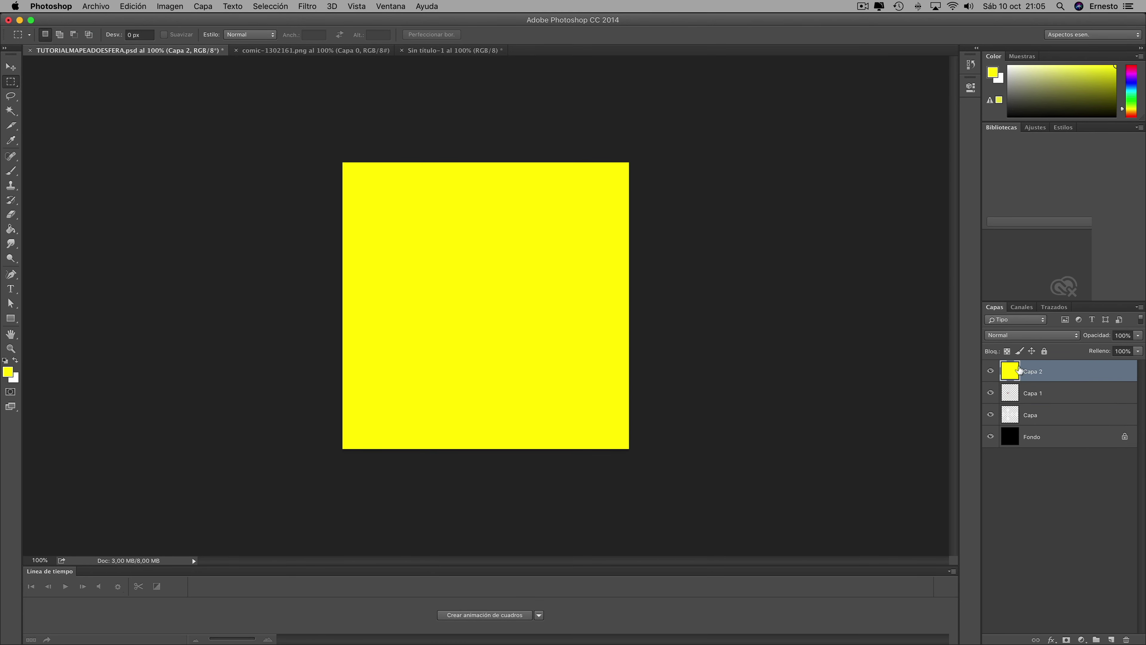
pyautogui.moveTo(1039, 371); pyautogui.dragTo(1043, 418)
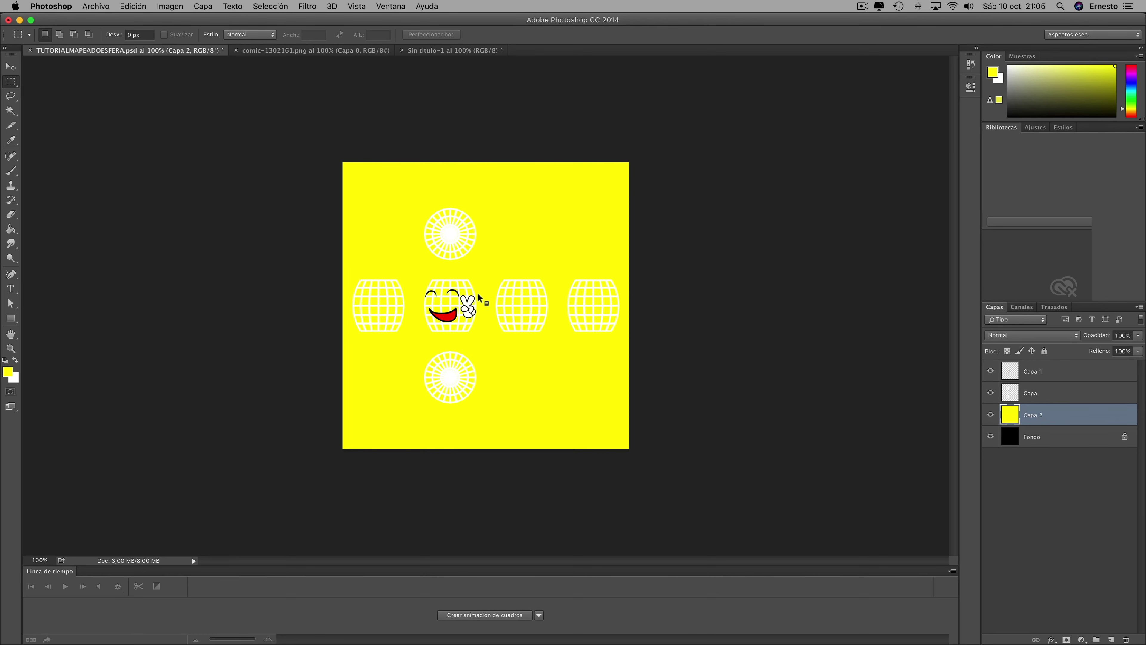
# - Stretch the Capa 1 comic face to 92.82% width and 117.80% height over the central grid
pyautogui.press('super+plus')
pyautogui.press('super+plus')
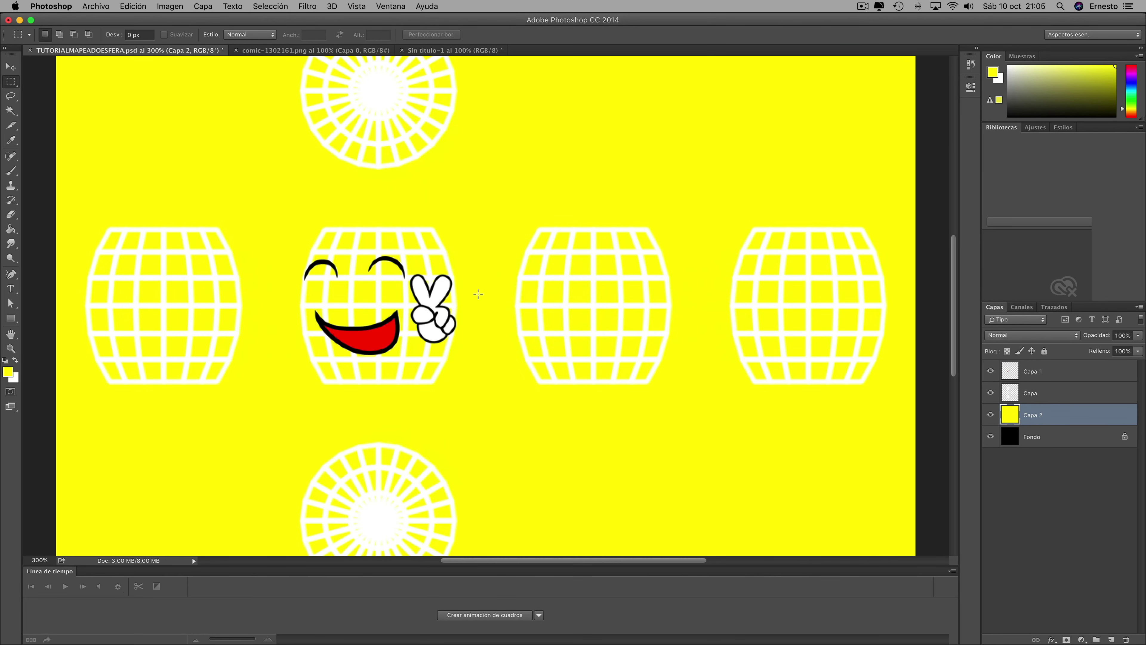
pyautogui.click(11, 67)
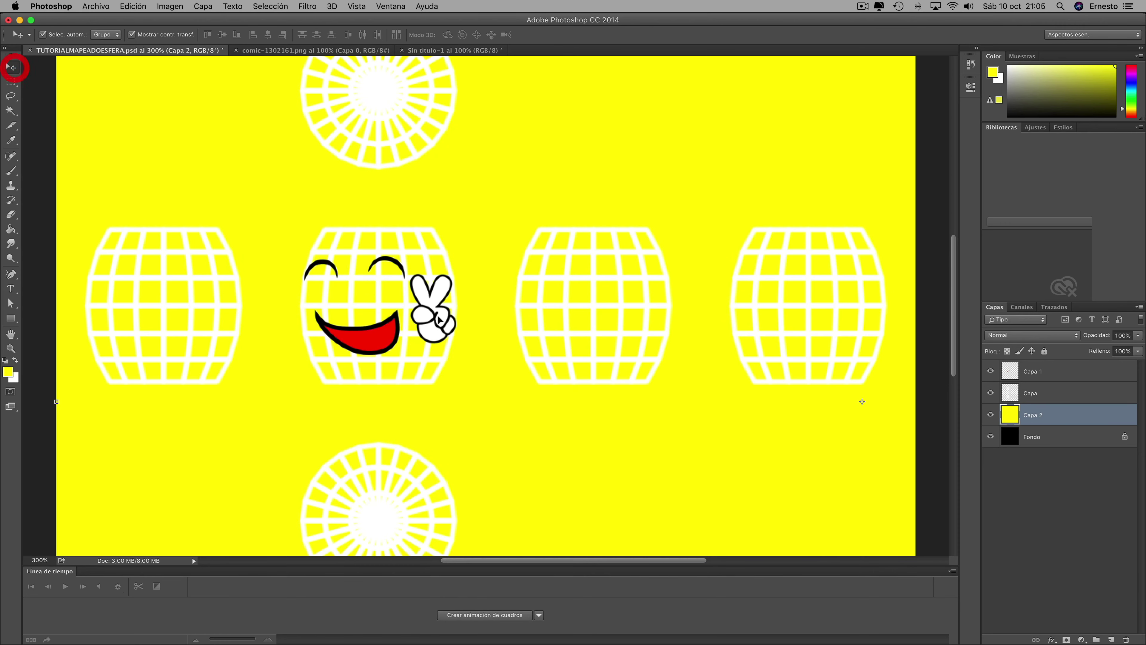
pyautogui.click(426, 311)
pyautogui.moveTo(456, 354)
pyautogui.mouseDown()
pyautogui.moveTo(437, 331)
pyautogui.moveTo(449, 338)
pyautogui.mouseUp()
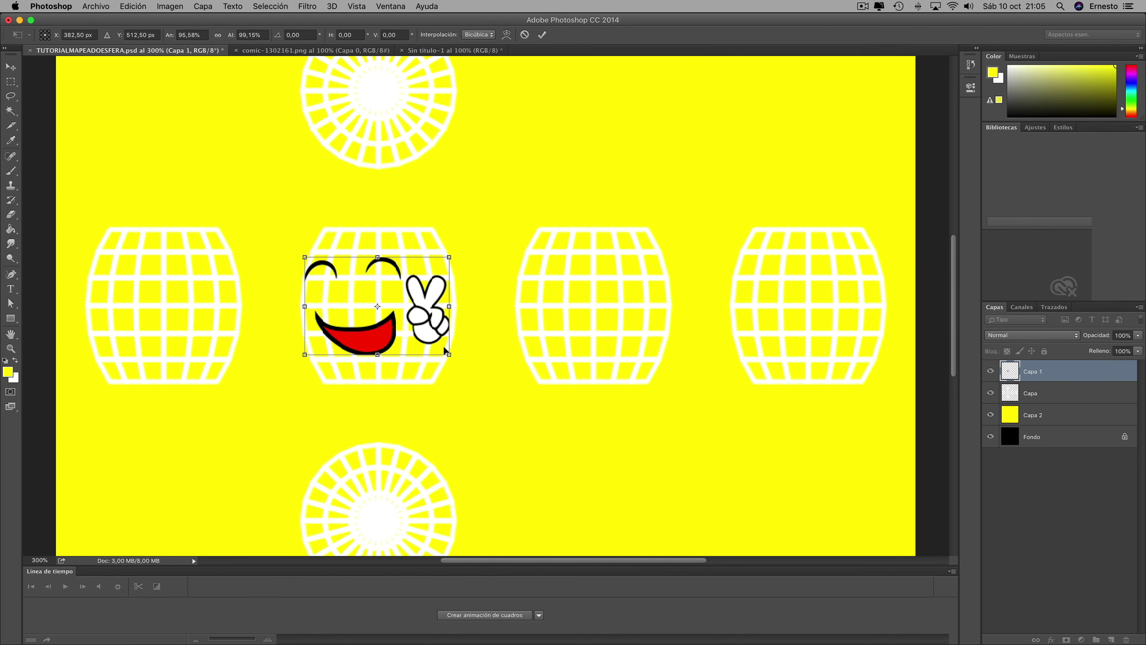
pyautogui.moveTo(448, 354); pyautogui.dragTo(448, 355)
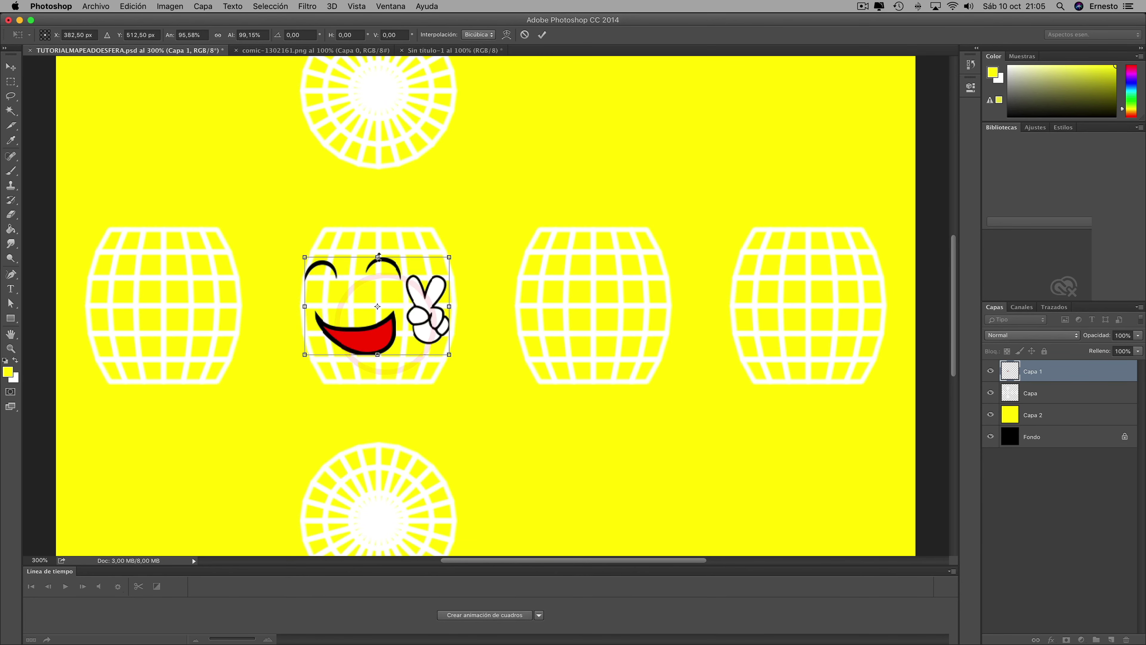
pyautogui.moveTo(378, 257); pyautogui.dragTo(382, 232)
pyautogui.moveTo(383, 272); pyautogui.dragTo(382, 287)
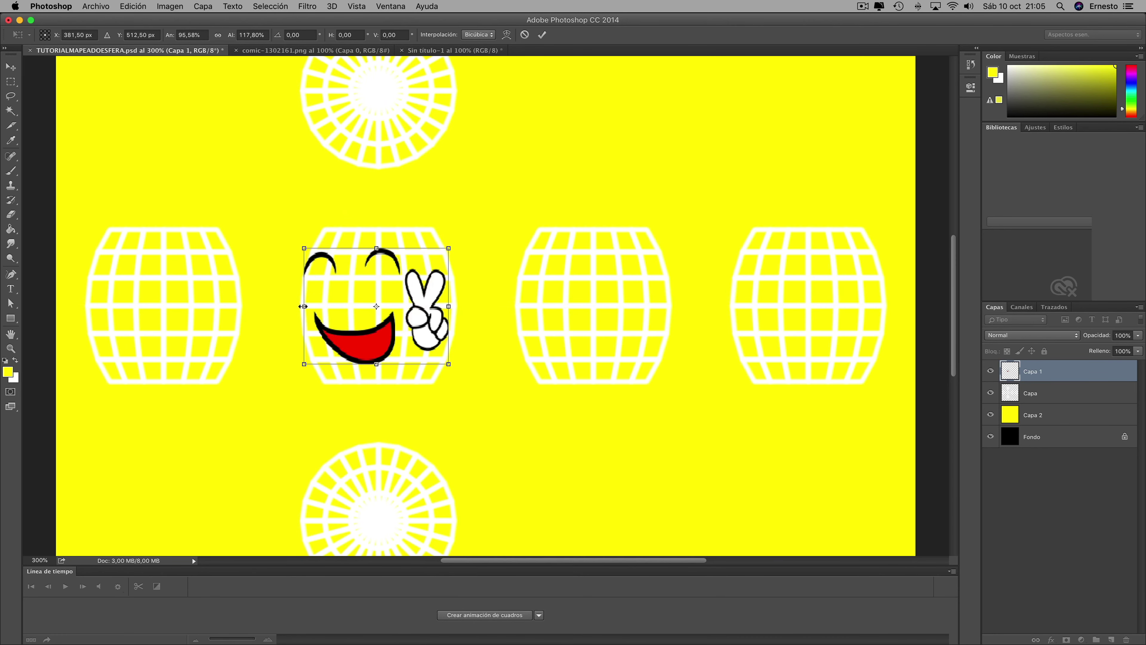
pyautogui.moveTo(304, 307); pyautogui.dragTo(308, 307)
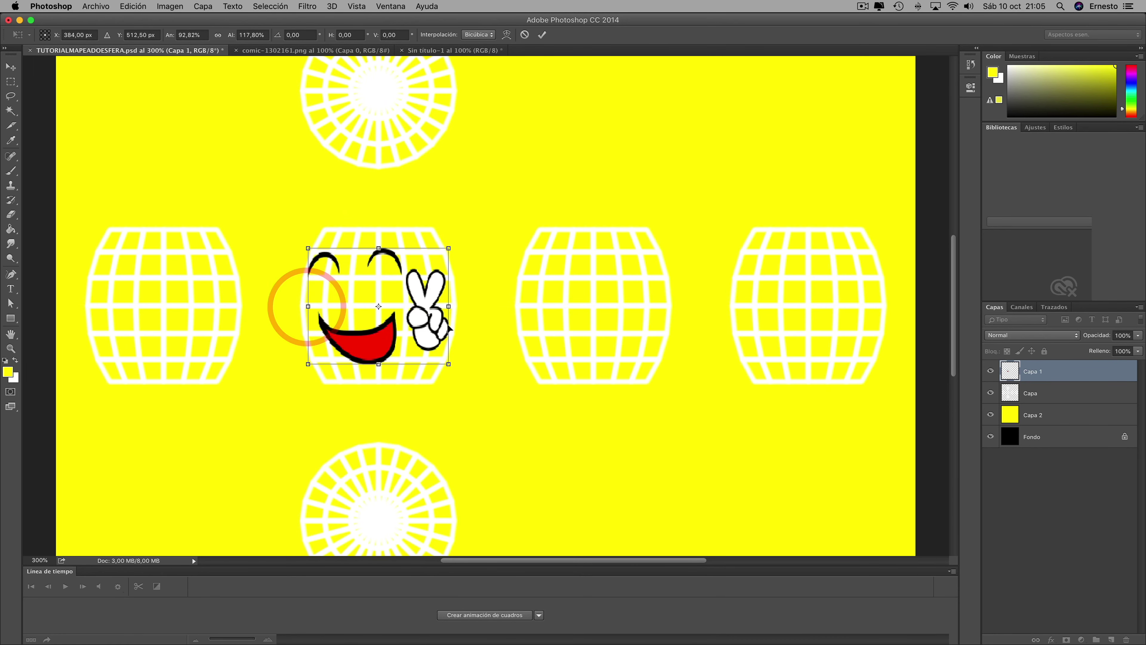
pyautogui.scroll(3, 453, 334)
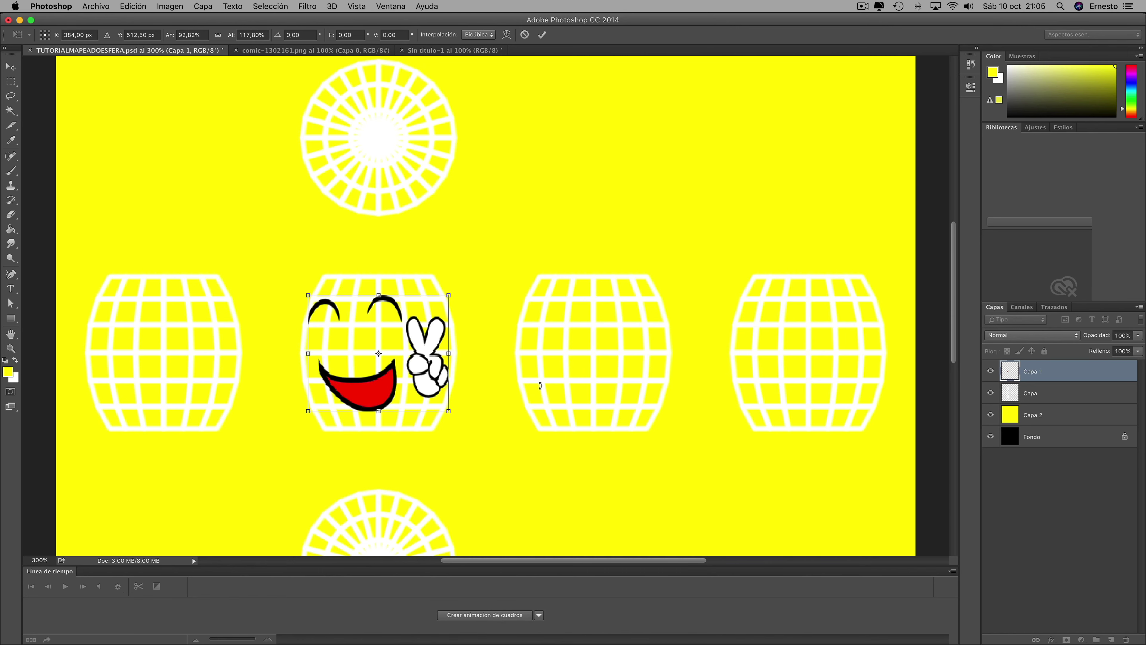
pyautogui.click(543, 34)
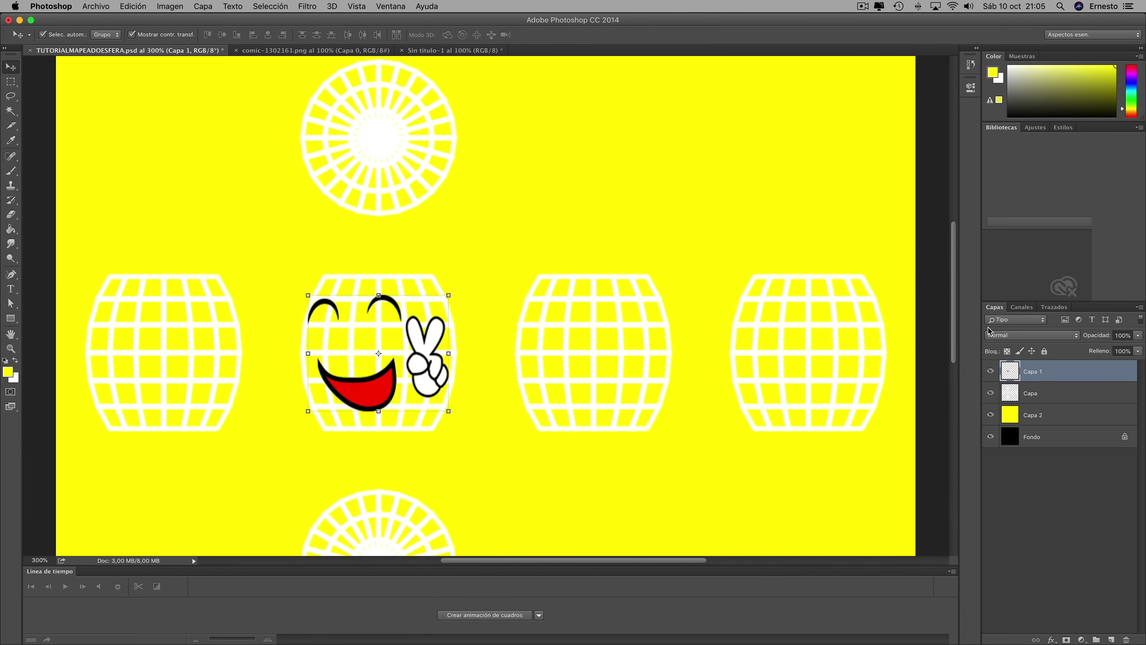
# - Duplicate Capa 1 and nudge the Capa 1 copia face onto the rightmost globe
pyautogui.rightClick(1054, 370)
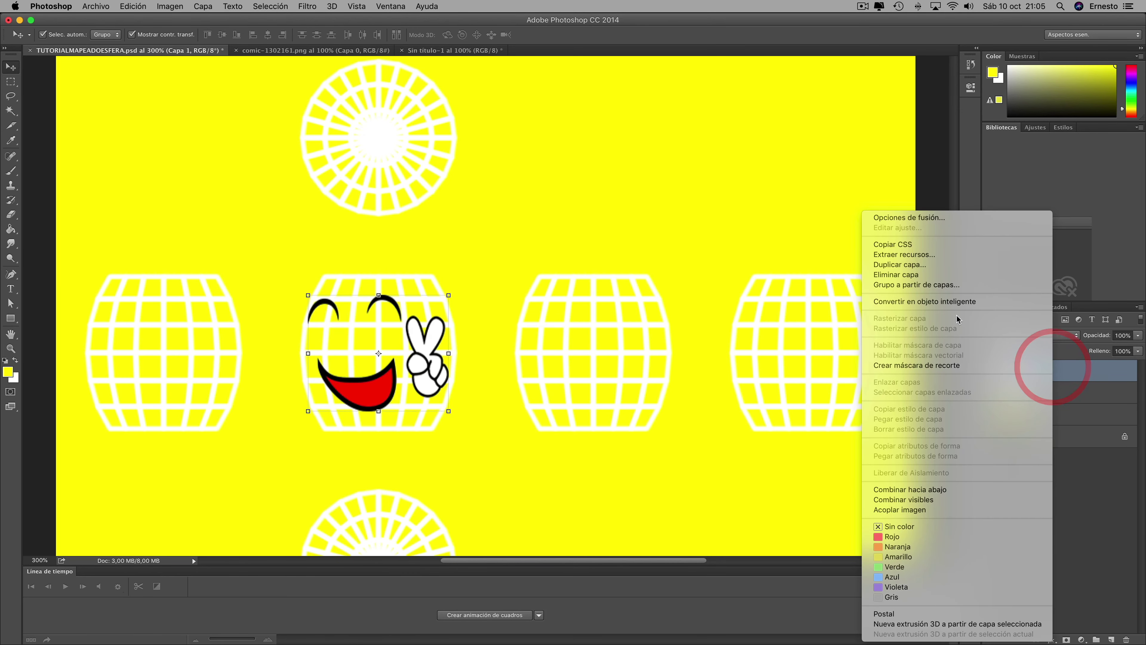
pyautogui.click(891, 265)
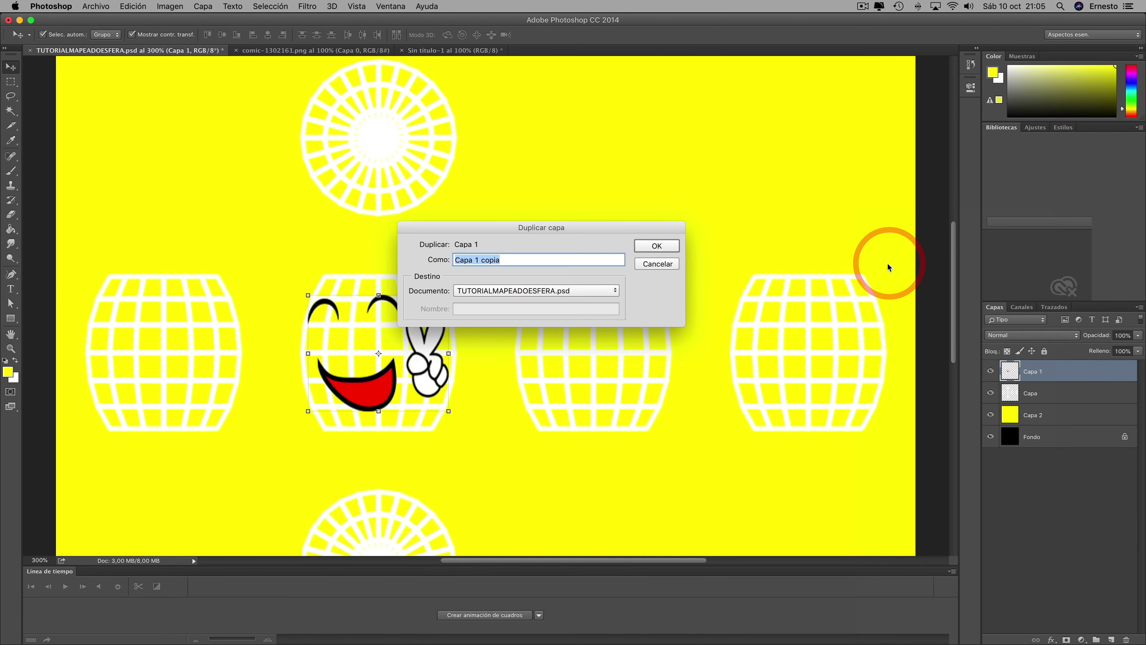
pyautogui.click(650, 247)
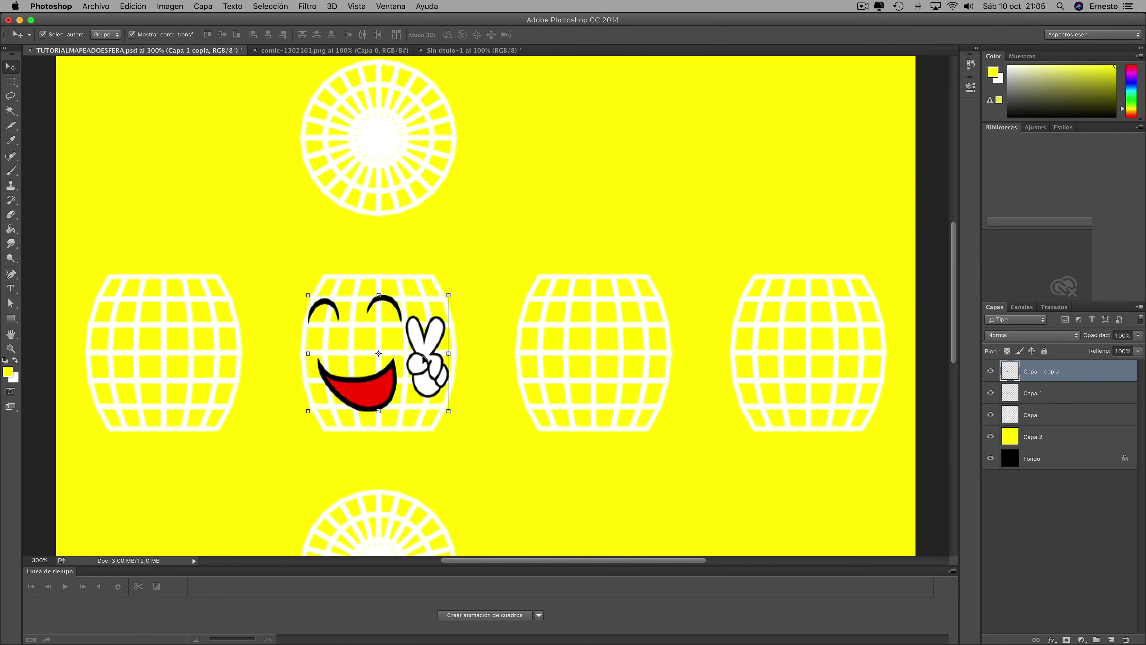
pyautogui.press('Right')
pyautogui.press('Right')
pyautogui.press('Right')
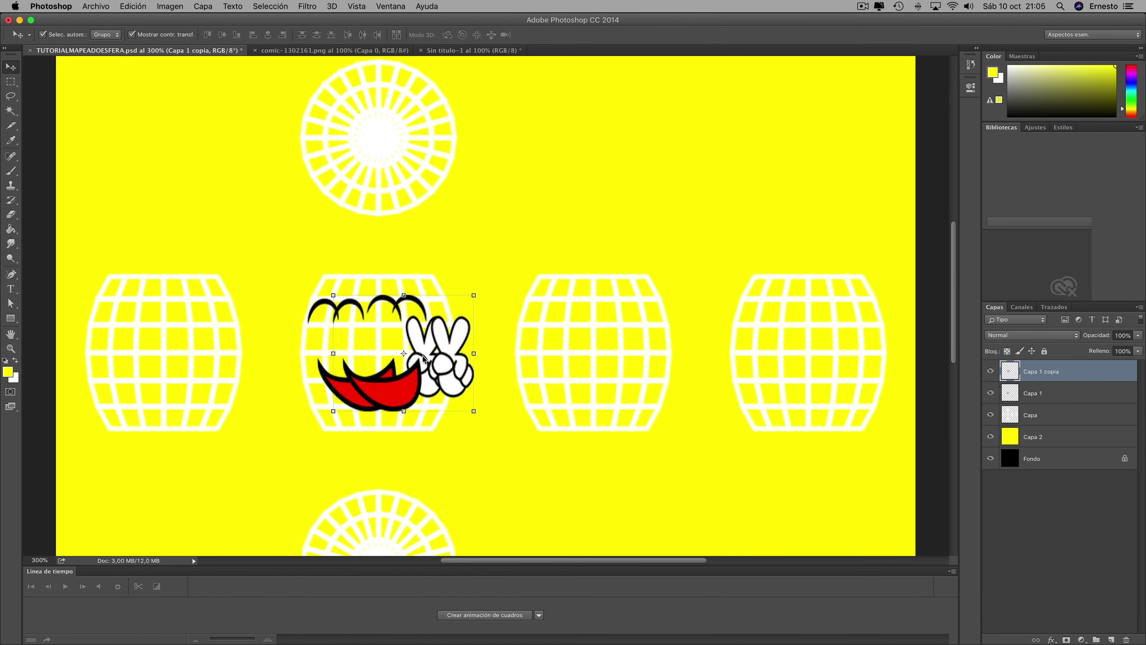
pyautogui.press('Right')
pyautogui.press('Right')
pyautogui.press('Right')
pyautogui.press('Right')
pyautogui.press('Right')
pyautogui.press('Right')
pyautogui.press('Right')
pyautogui.press('Right')
pyautogui.press('Right')
pyautogui.press('Right')
pyautogui.press('Right')
pyautogui.press('Right')
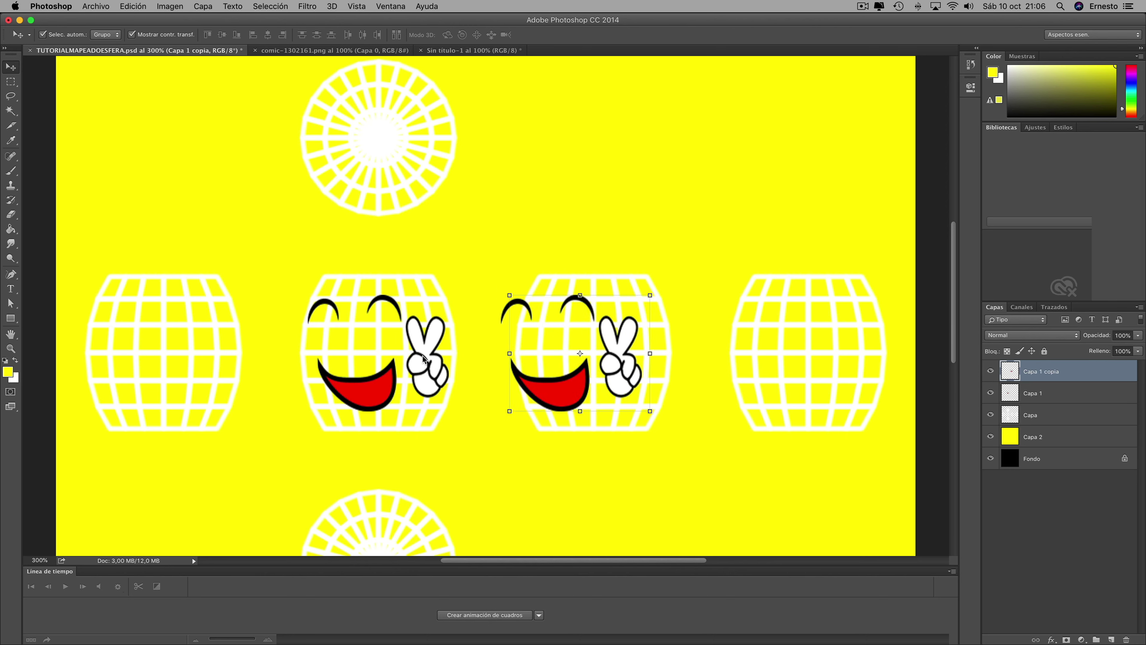
pyautogui.press('Right')
pyautogui.press('Right')
pyautogui.press('Right')
pyautogui.press('Right')
pyautogui.press('Right')
pyautogui.press('Right')
pyautogui.press('Right')
pyautogui.press('Right')
pyautogui.press('Right')
pyautogui.press('Right')
pyautogui.press('Right')
pyautogui.press('Right')
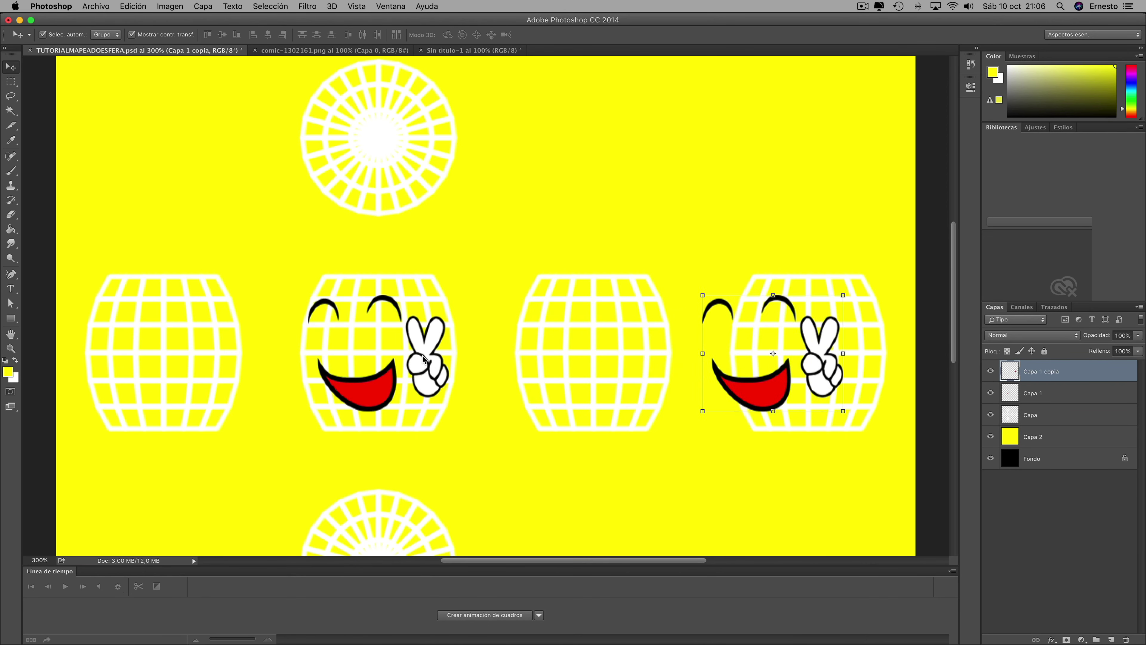
pyautogui.press('Right')
pyautogui.press('Right')
pyautogui.press('Right')
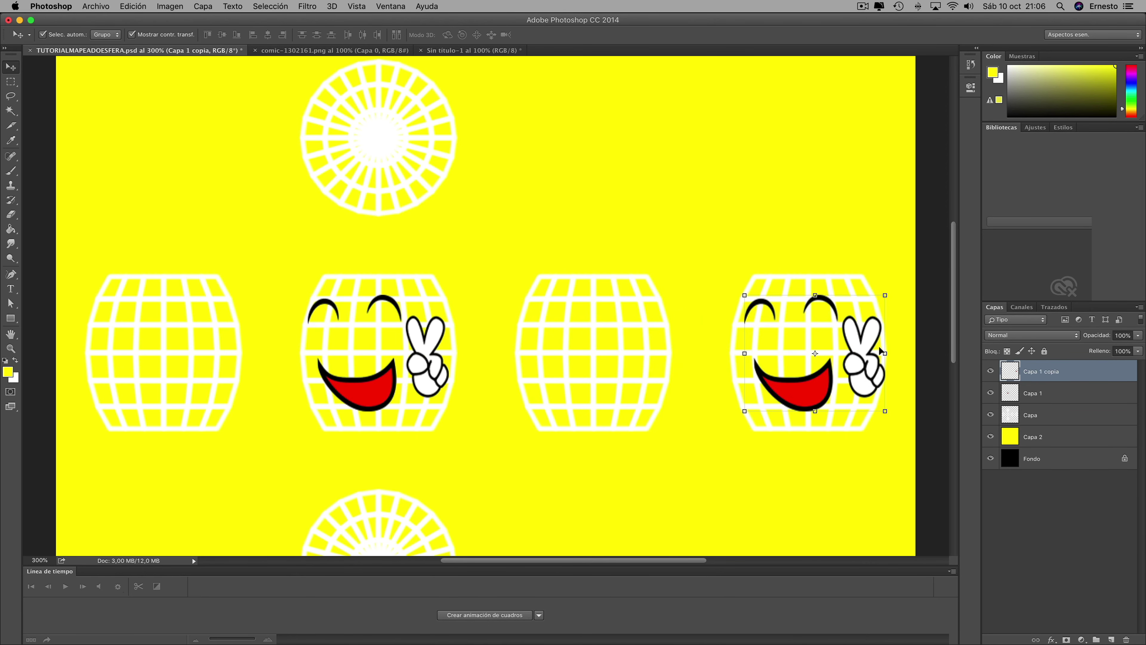
pyautogui.press('Left')
pyautogui.press('Left')
pyautogui.press('Left')
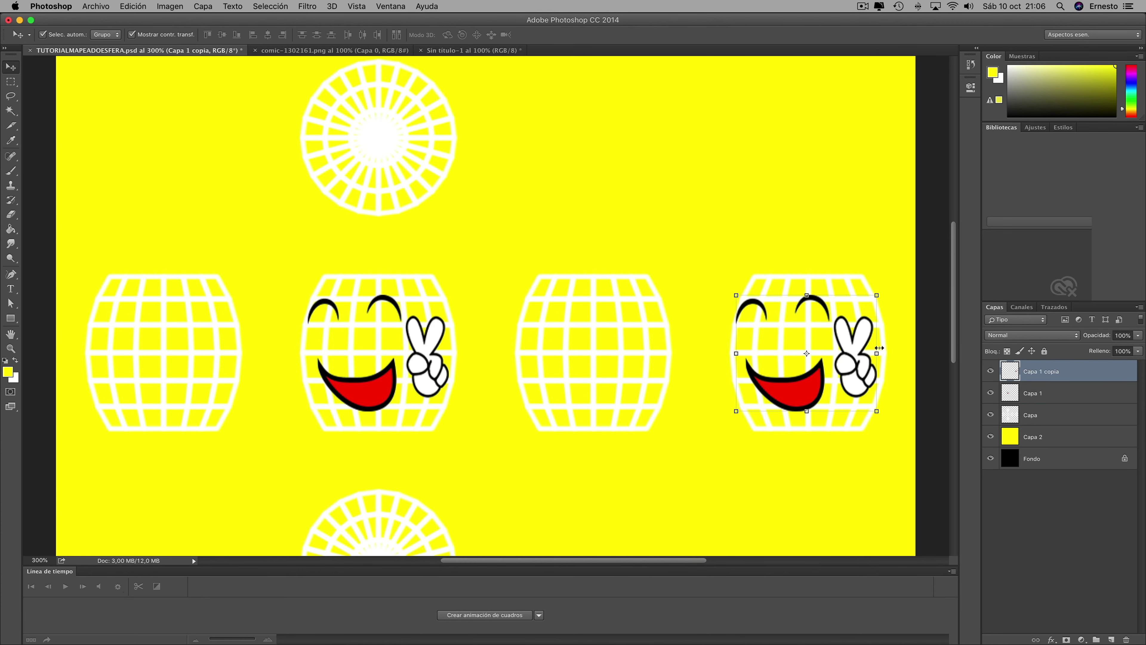
pyautogui.press('Right')
pyautogui.press('Right')
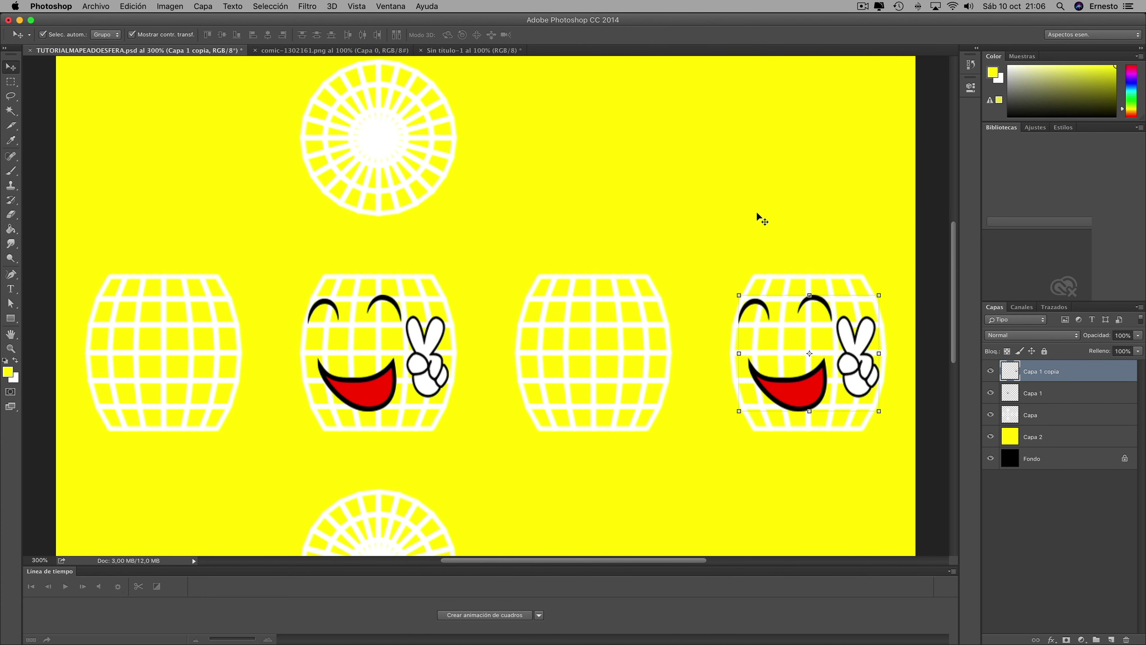
# - Hide the white grid layer Capa and save the texture file
pyautogui.click(737, 187)
pyautogui.scroll(-2, 634, 278)
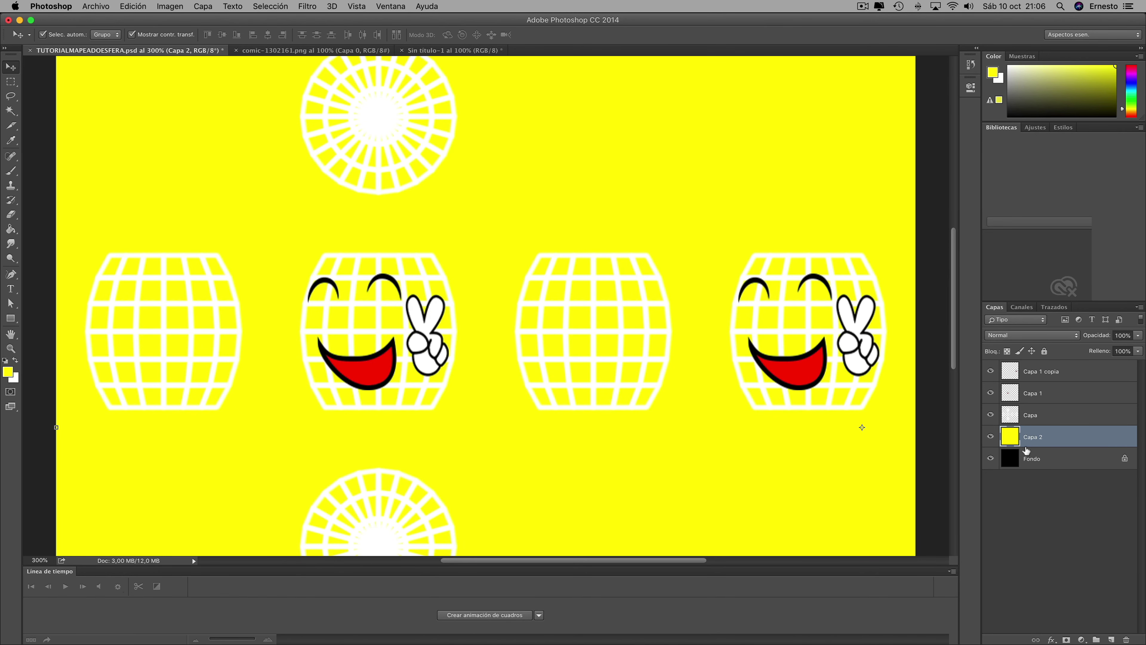
pyautogui.click(991, 415)
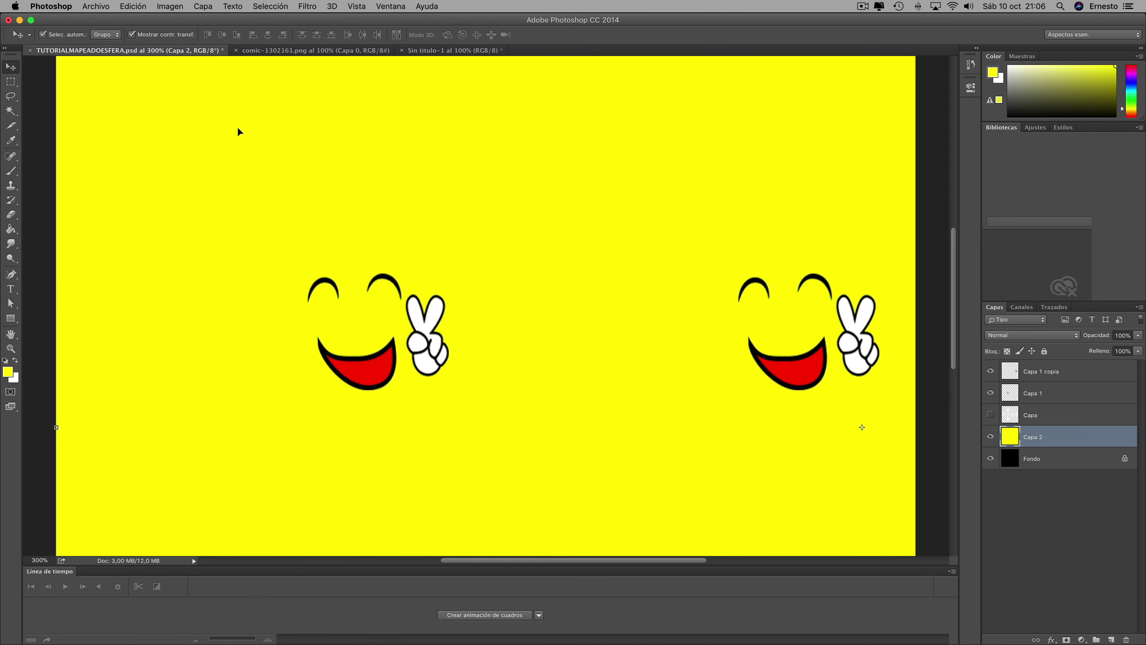
pyautogui.click(93, 6)
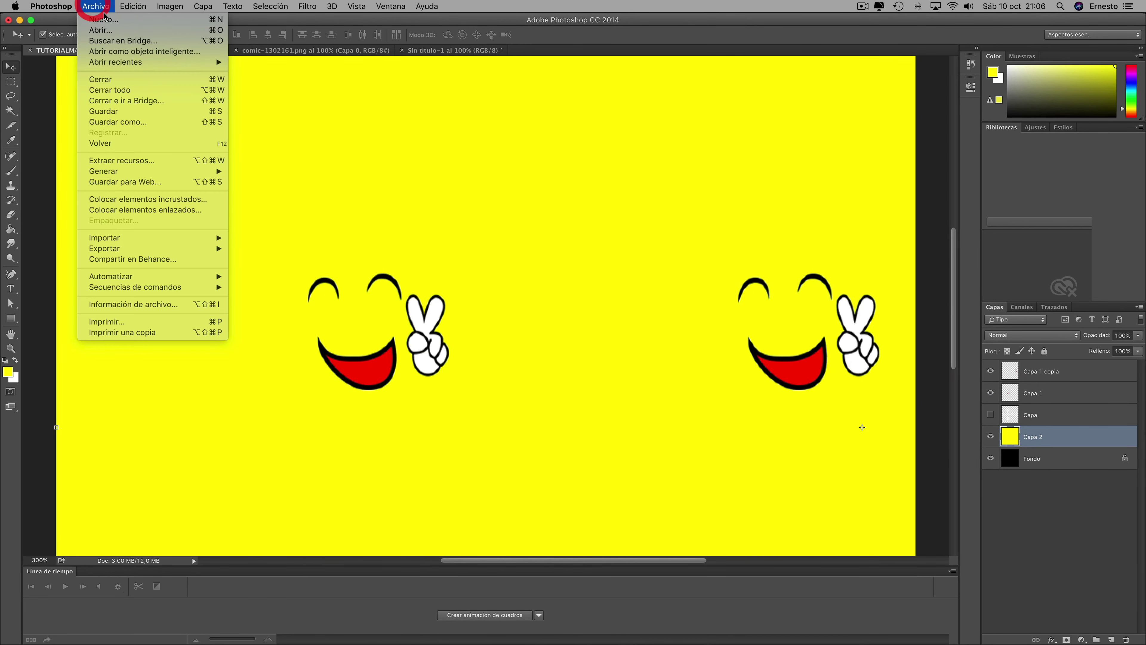
pyautogui.click(103, 109)
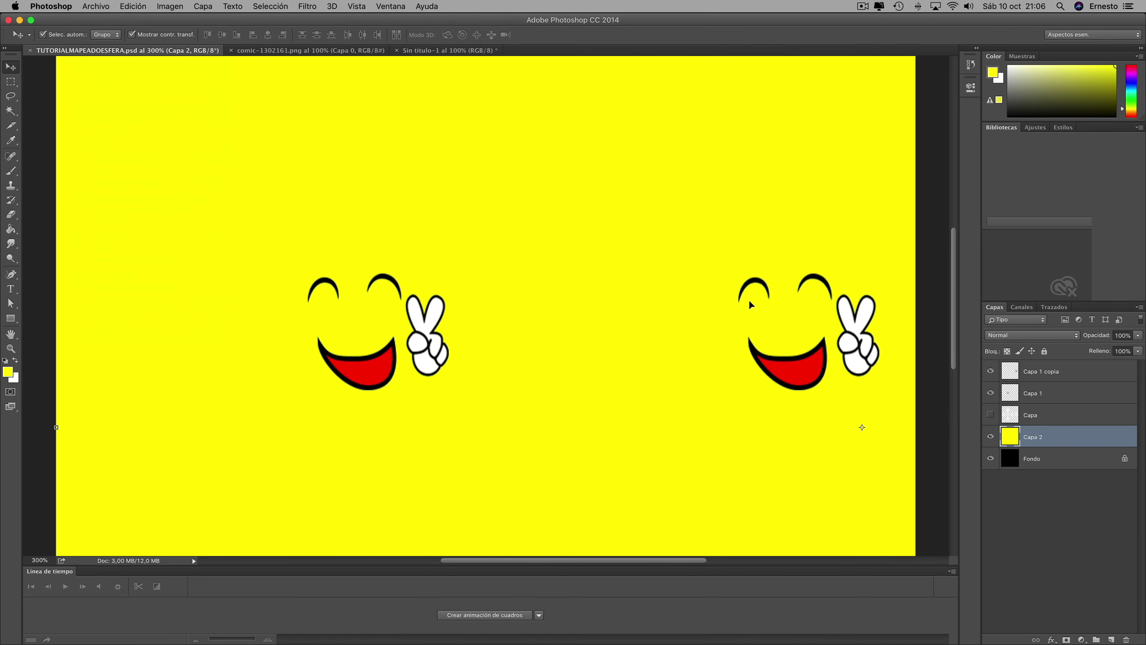
# - In Cinema 4D, reload the sphere's texture image, confirming the revert to the saved file
pyautogui.middleClick(656, 269)
pyautogui.click(366, 406)
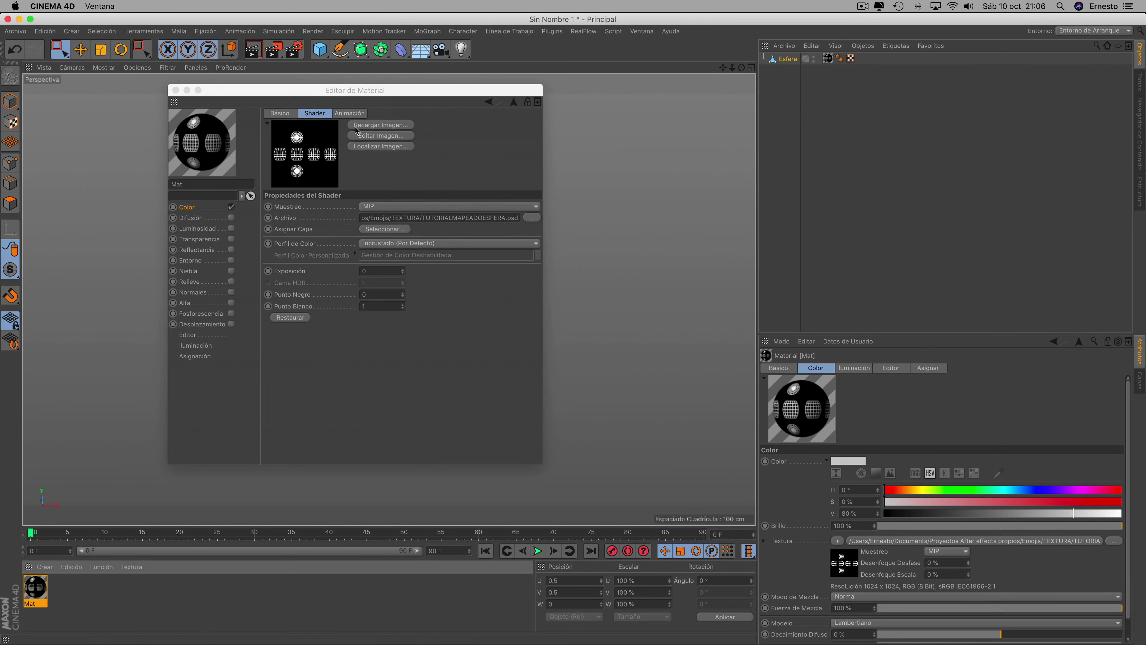
pyautogui.click(386, 126)
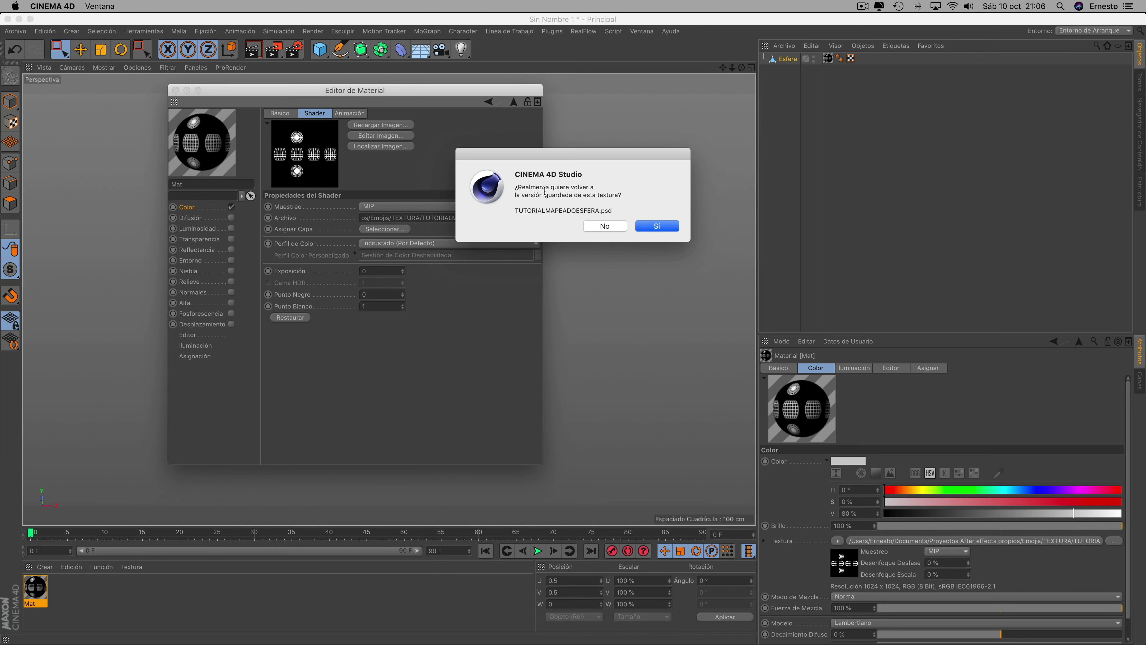
pyautogui.click(658, 227)
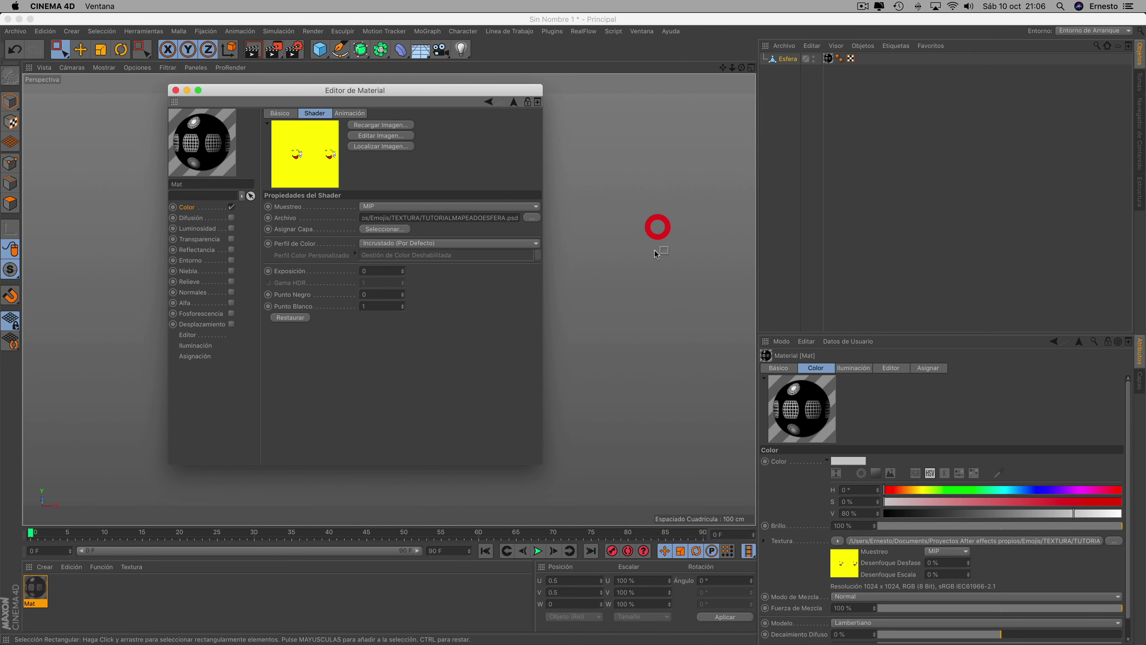
pyautogui.click(175, 90)
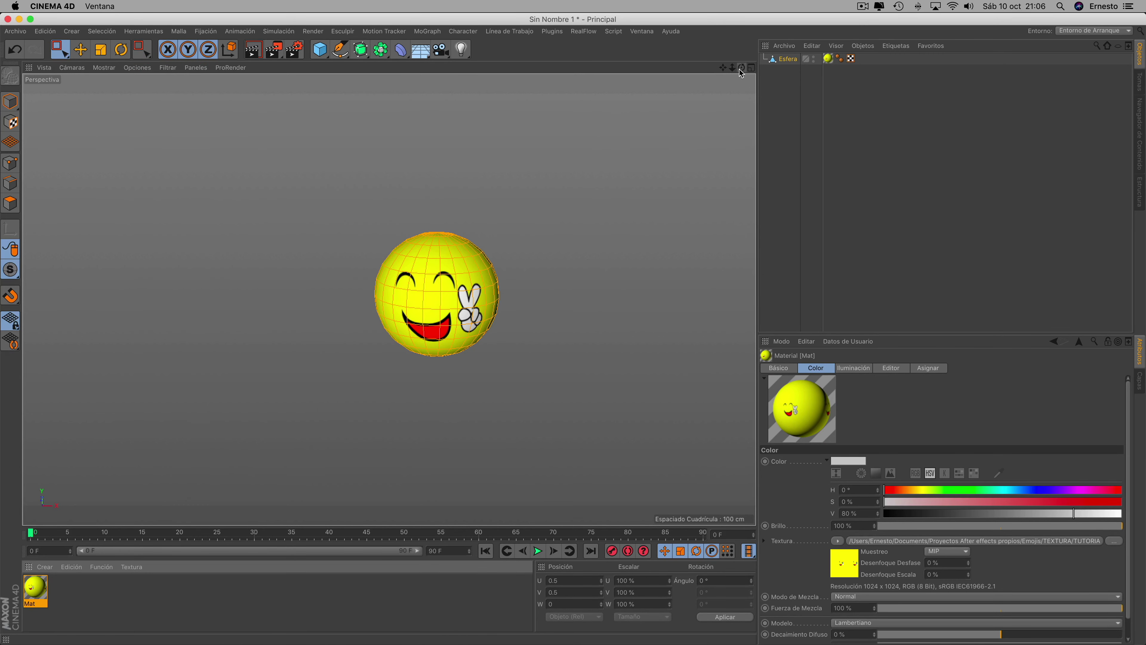
# - Orbit around the textured emoji sphere, then return to Photoshop
pyautogui.moveTo(742, 67)
pyautogui.mouseDown()
pyautogui.moveTo(722, 72)
pyautogui.moveTo(741, 67)
pyautogui.mouseUp()
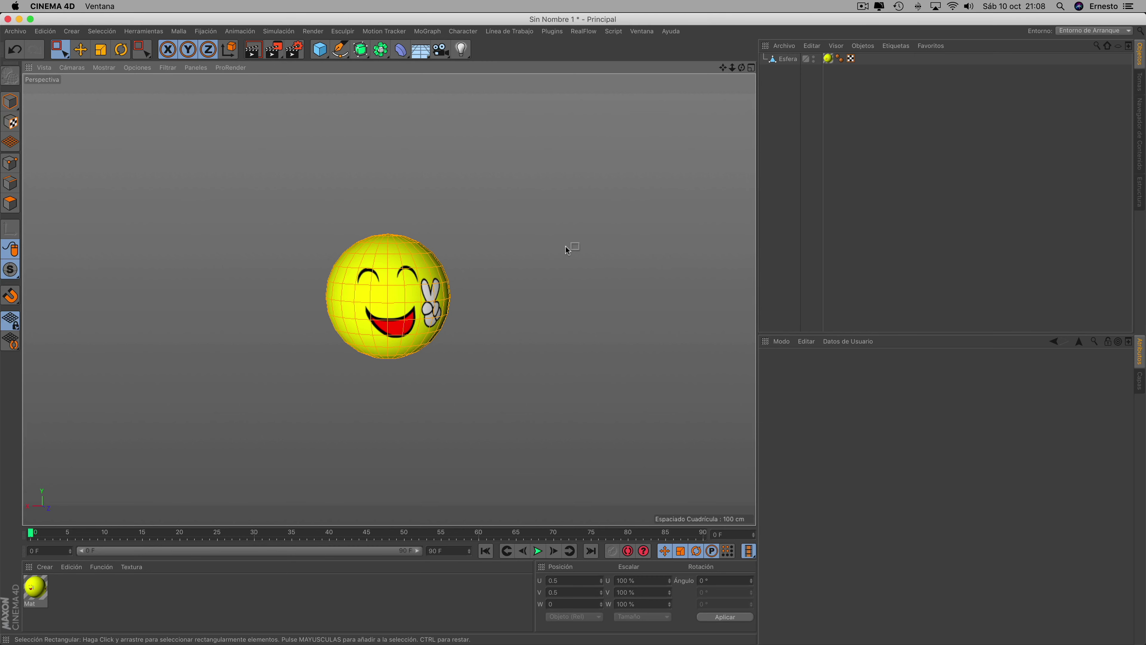
pyautogui.hotkey('ctrl', 'Up')
pyautogui.click(381, 210)
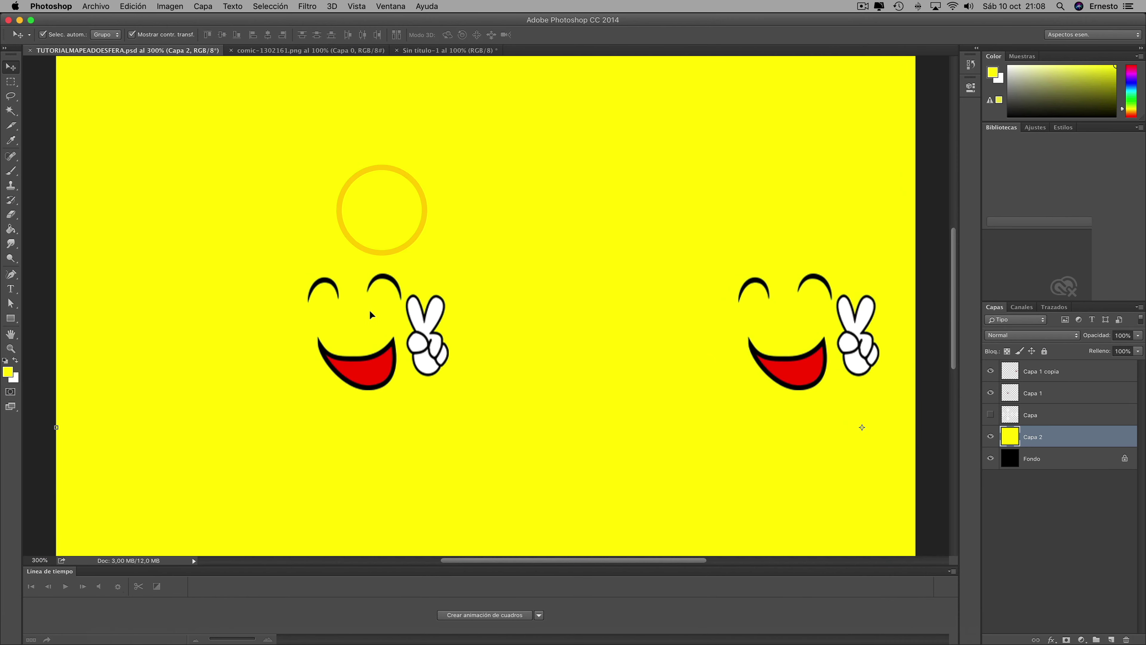
# - Make the grid layer Capa visible again and browse for an image, previewing facebook2.png
pyautogui.click(991, 415)
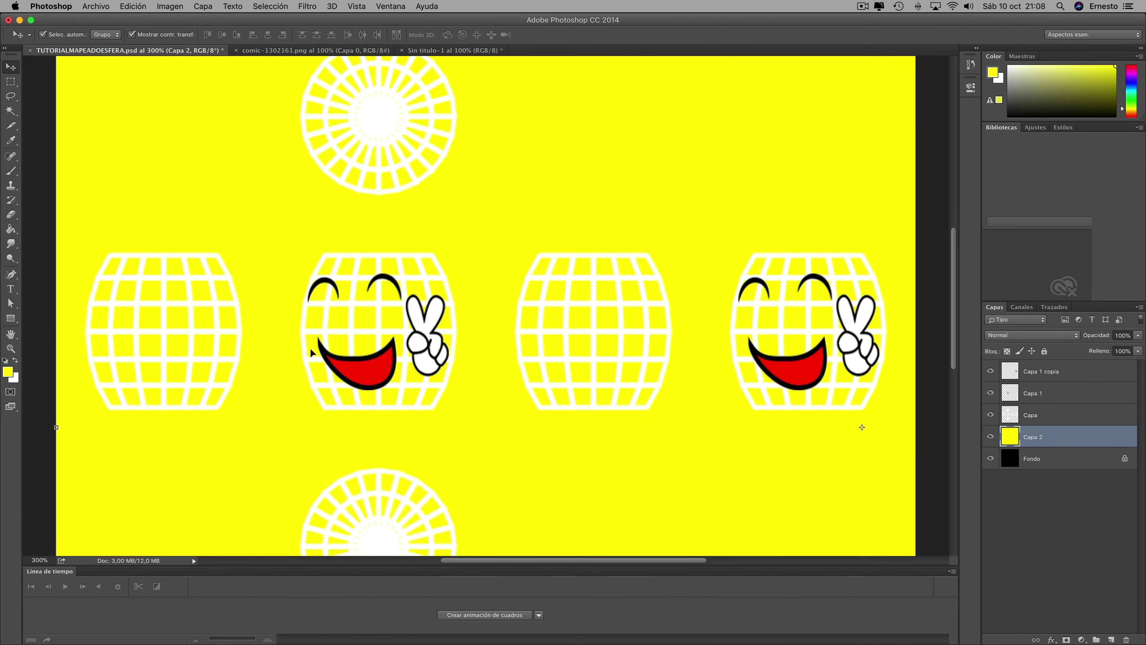
pyautogui.click(95, 6)
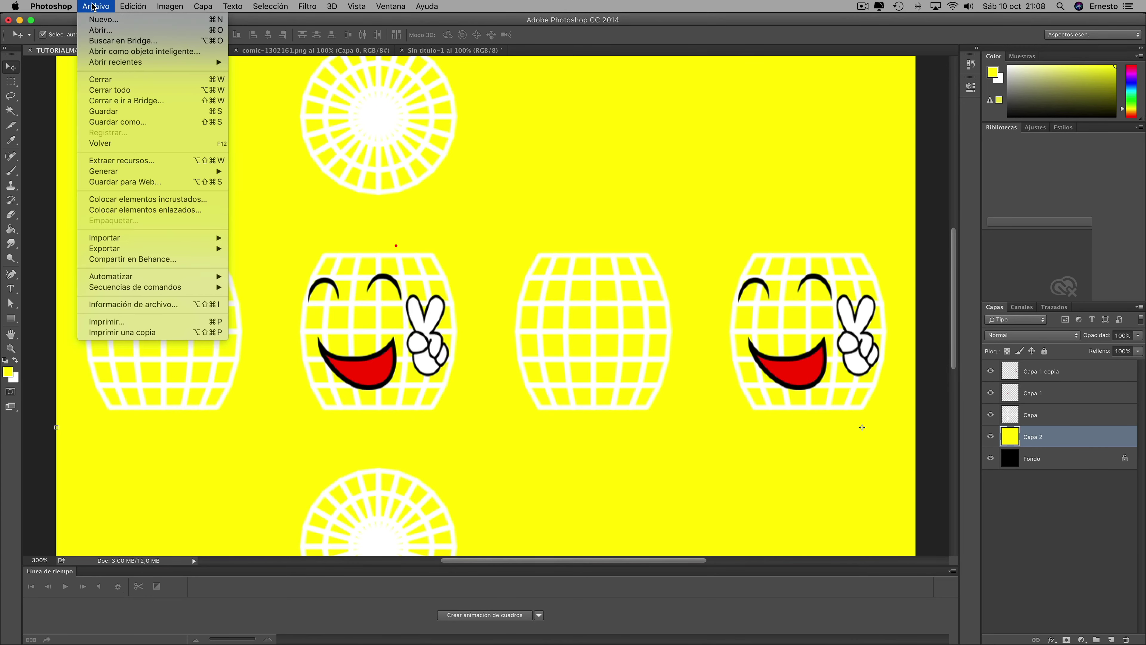
pyautogui.click(103, 32)
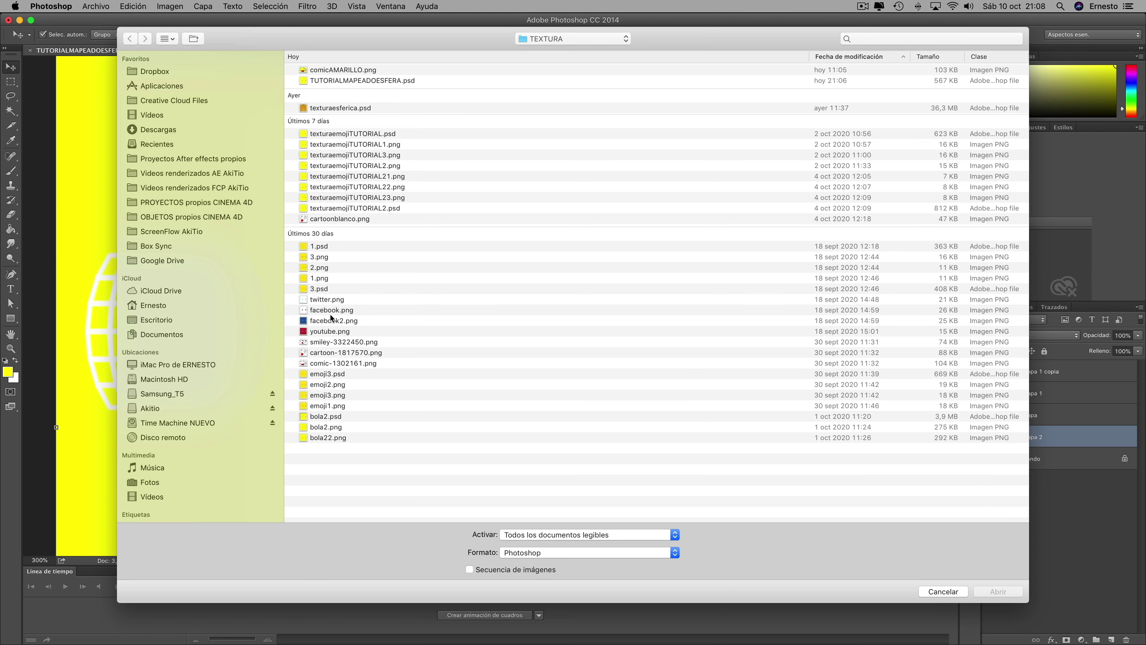
pyautogui.click(331, 320)
pyautogui.press('space')
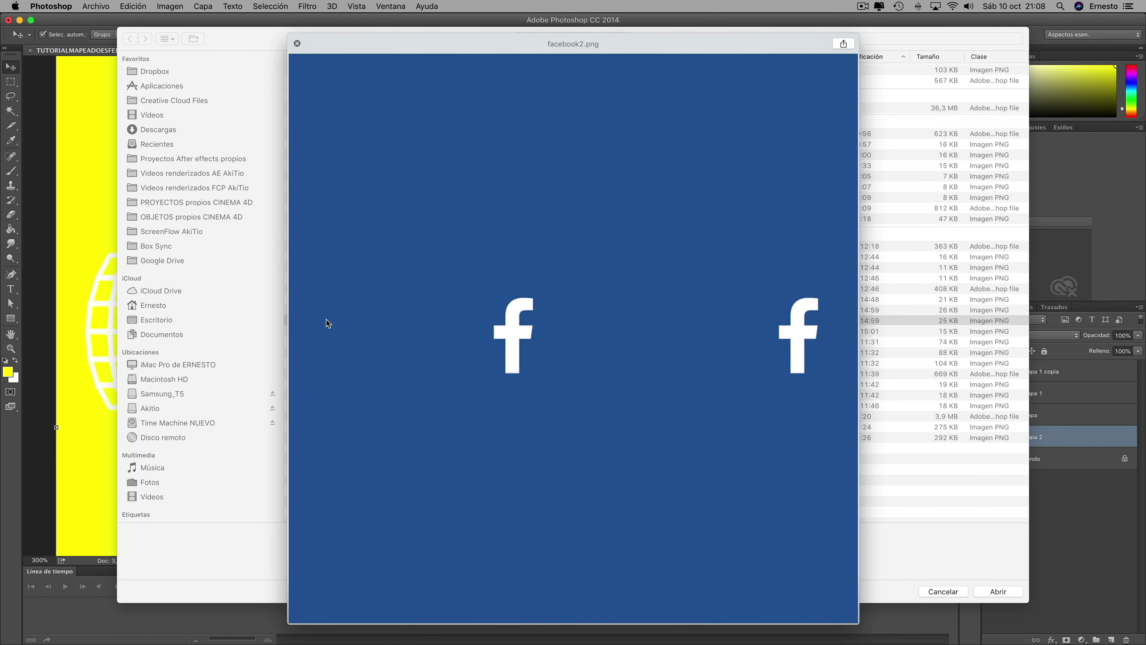
pyautogui.press('space')
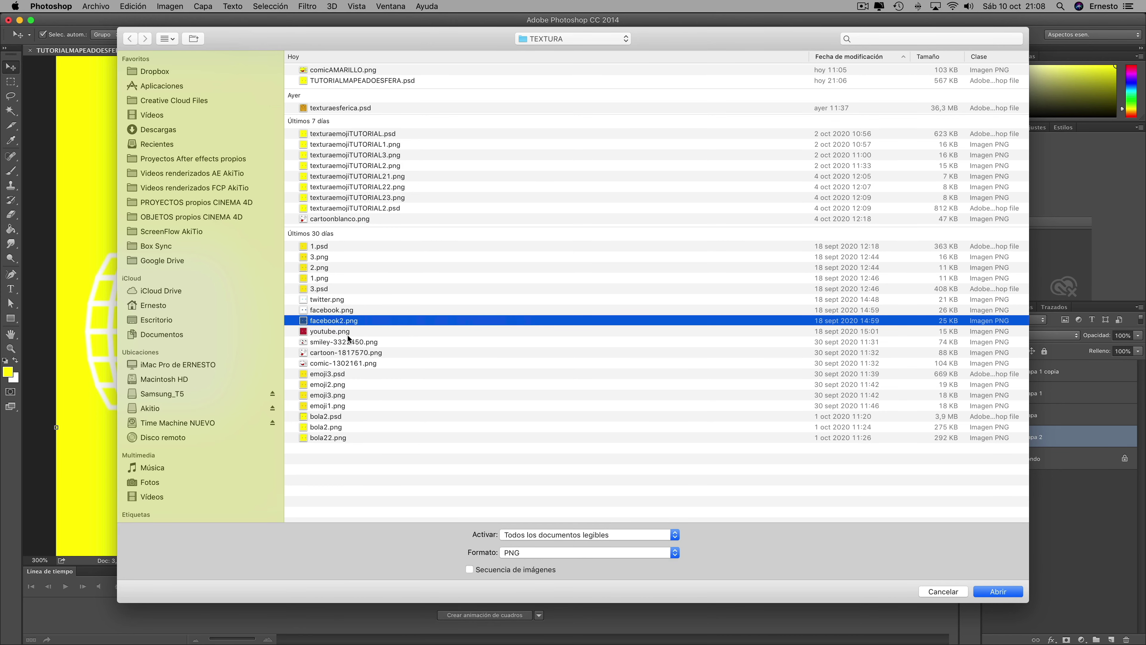
# - Search Documentos and open Twitter-logo-cuarta-version.png
pyautogui.click(160, 335)
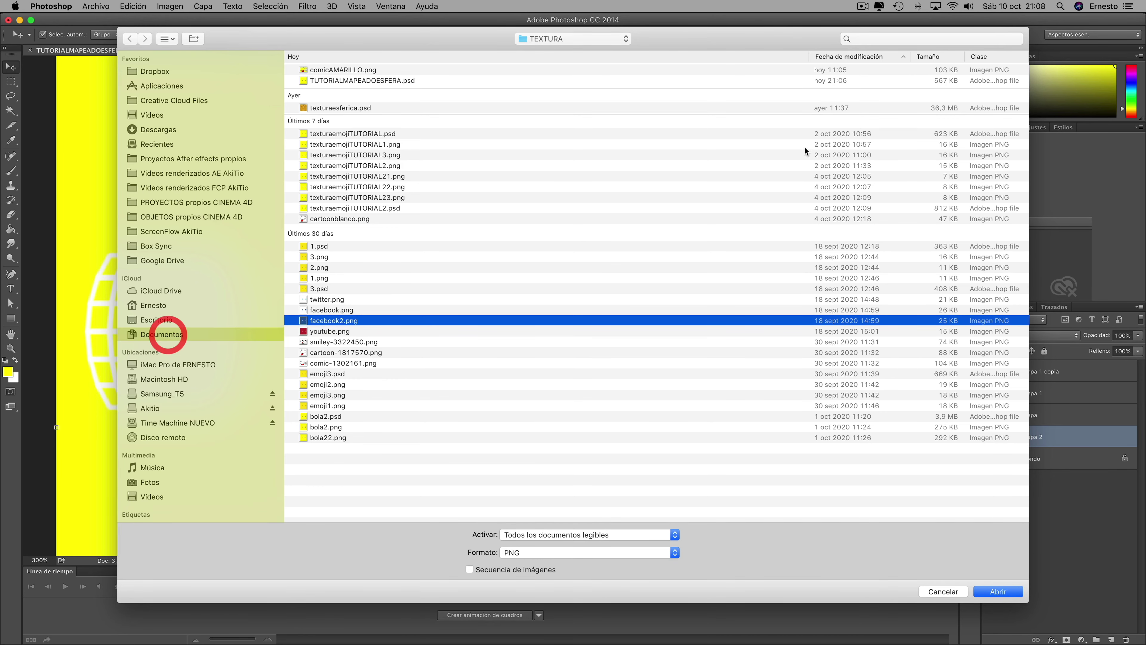
pyautogui.click(880, 40)
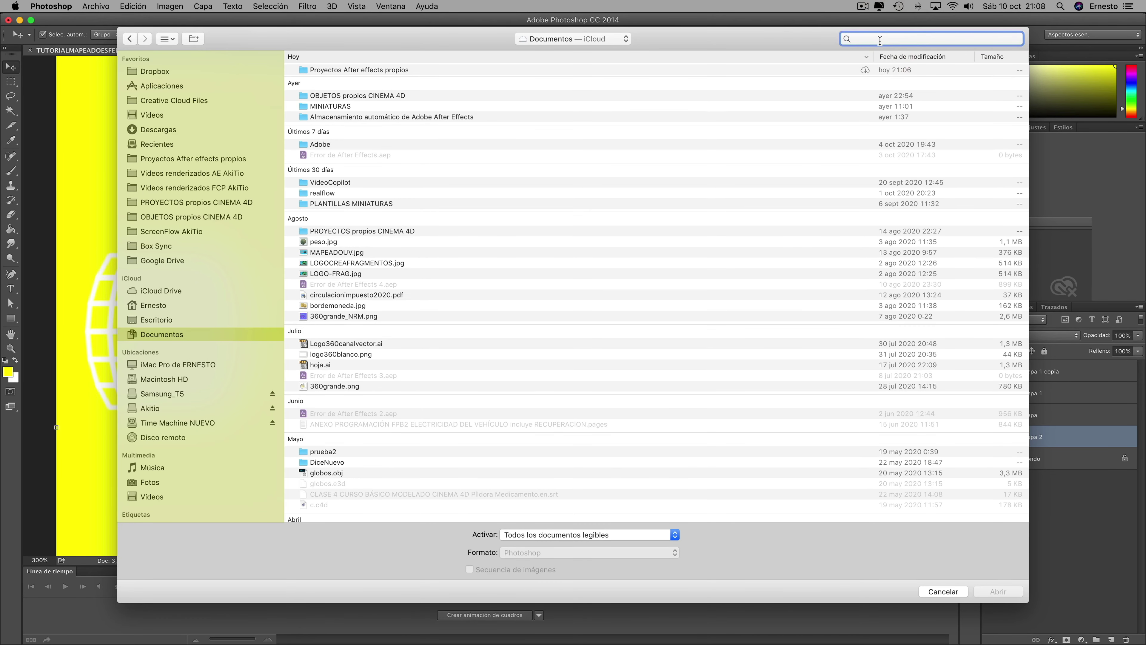
pyautogui.write('TWITTER')
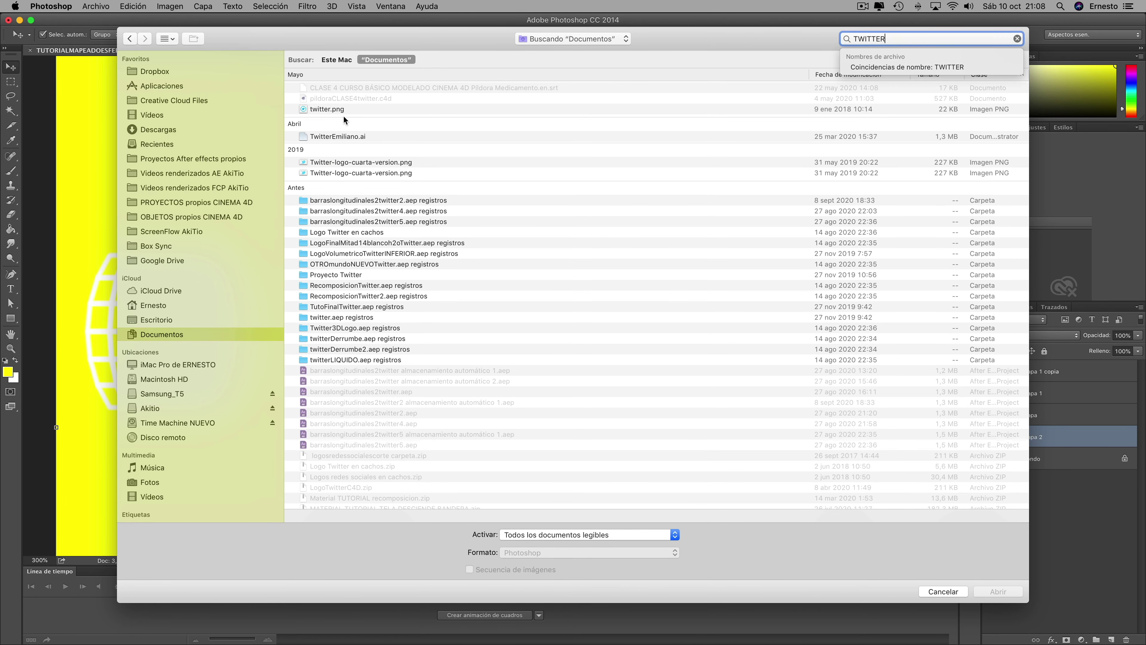
pyautogui.click(336, 164)
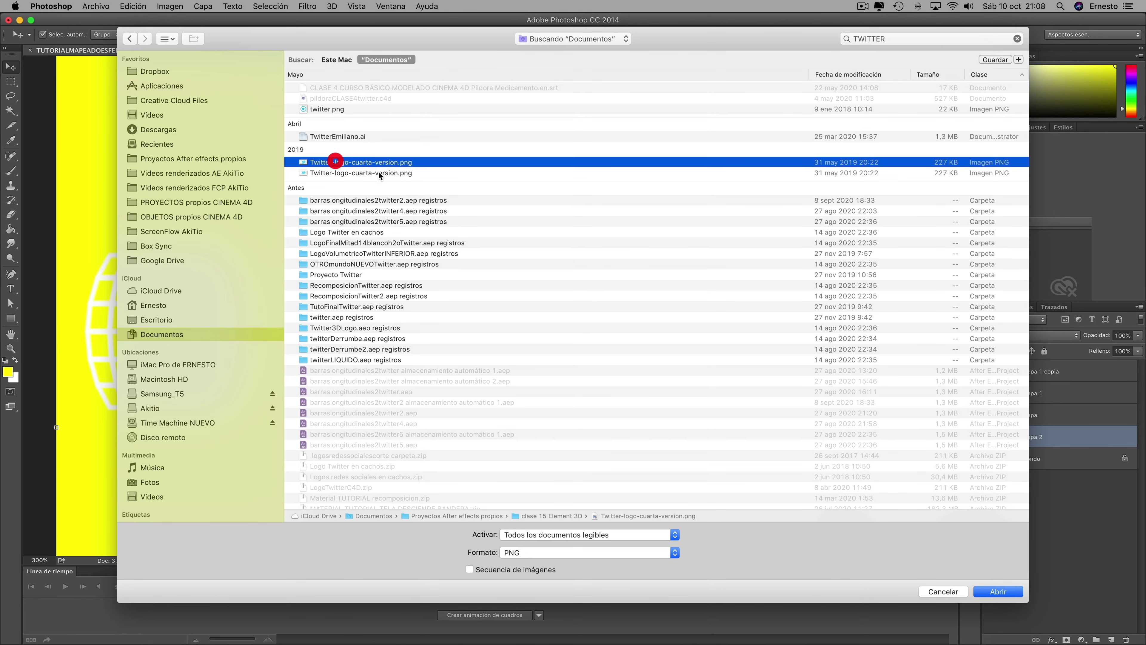
pyautogui.click(993, 591)
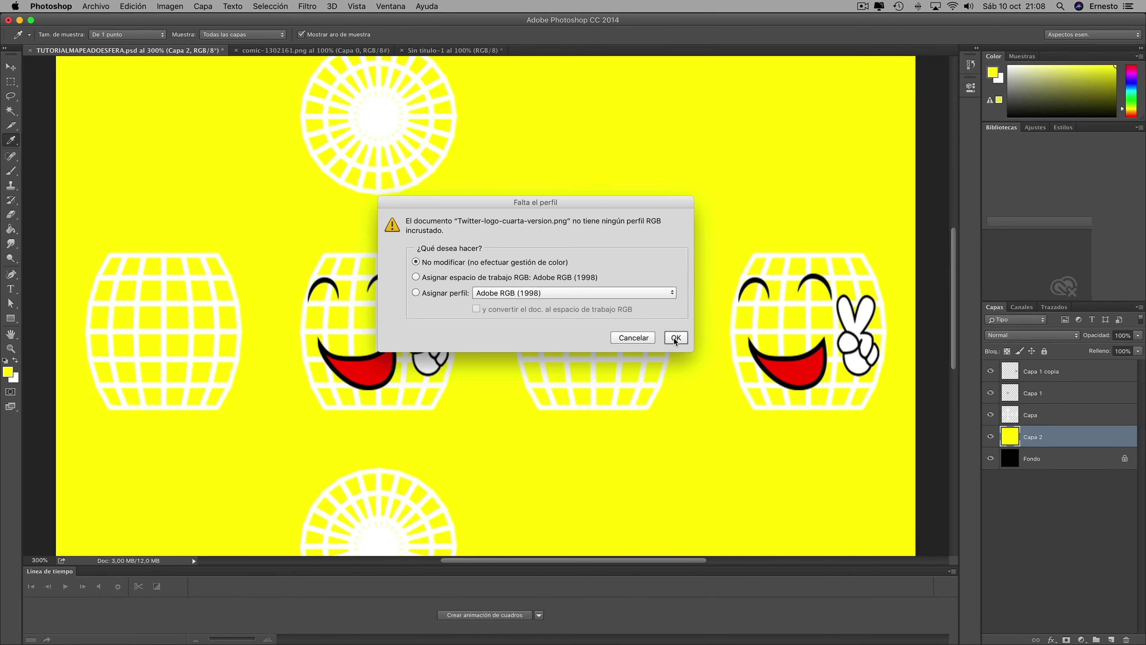
# - Keep the Twitter logo unmanaged, unlock its background, and delete the white area to transparency
pyautogui.click(676, 338)
pyautogui.press('v')
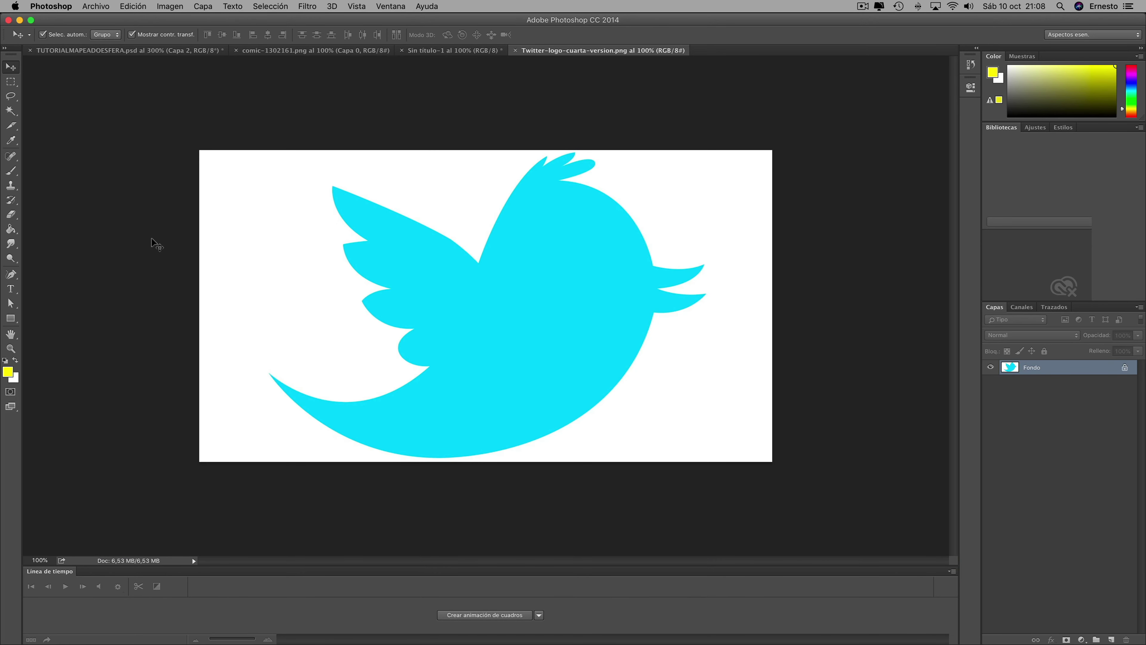
pyautogui.click(10, 110)
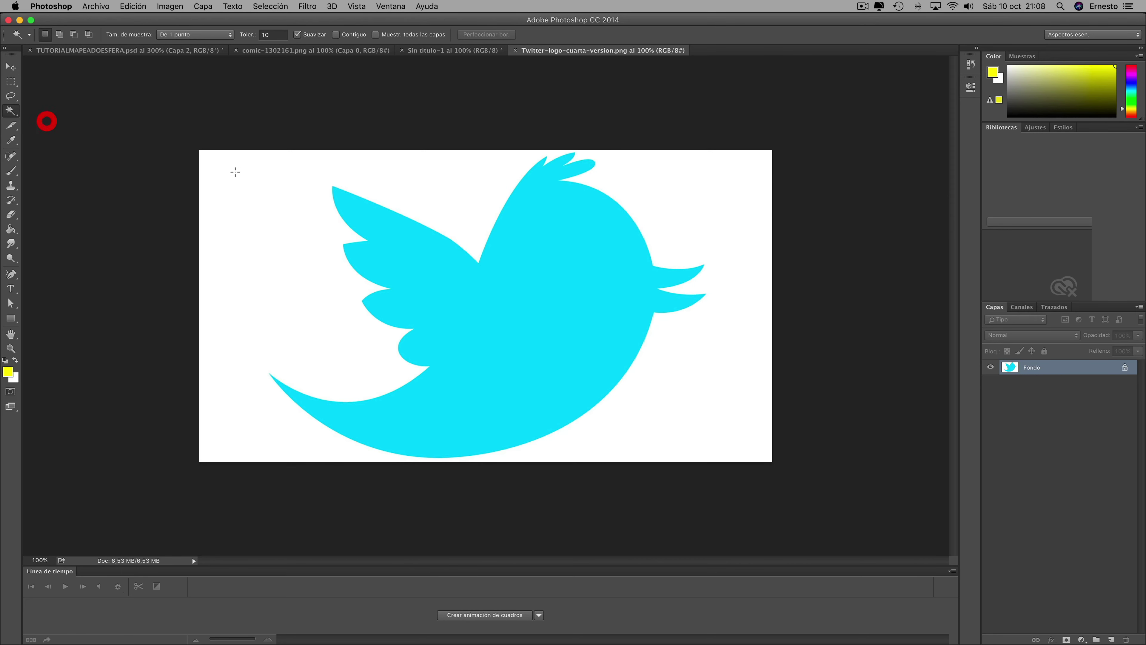
pyautogui.doubleClick(1125, 370)
pyautogui.click(753, 149)
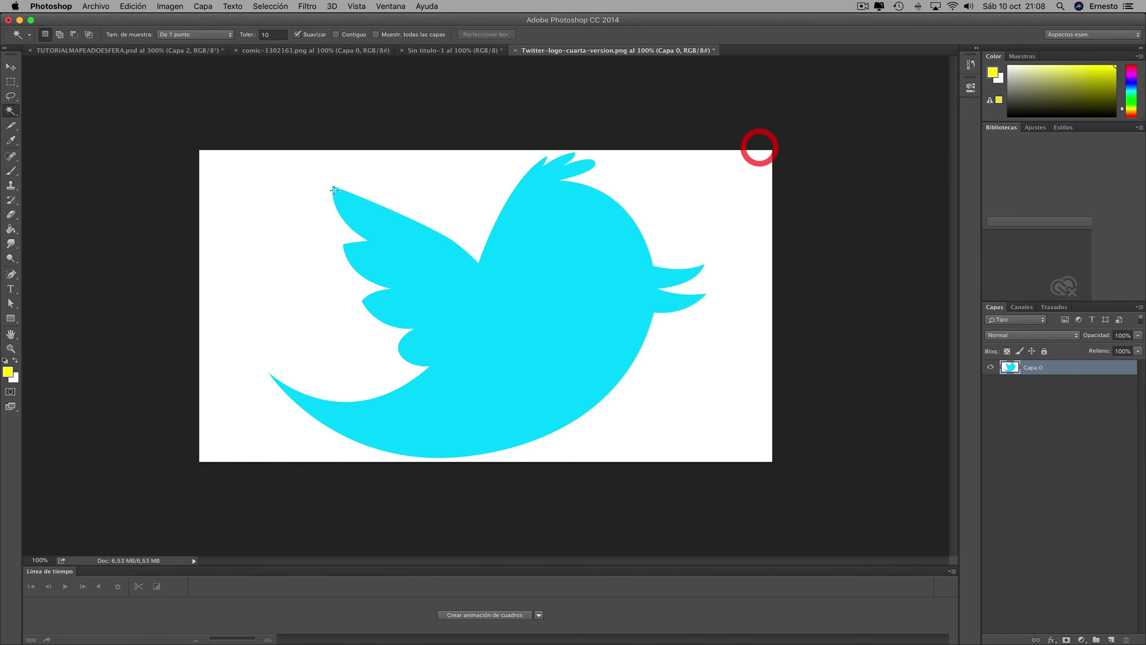
pyautogui.click(288, 193)
pyautogui.press('Delete')
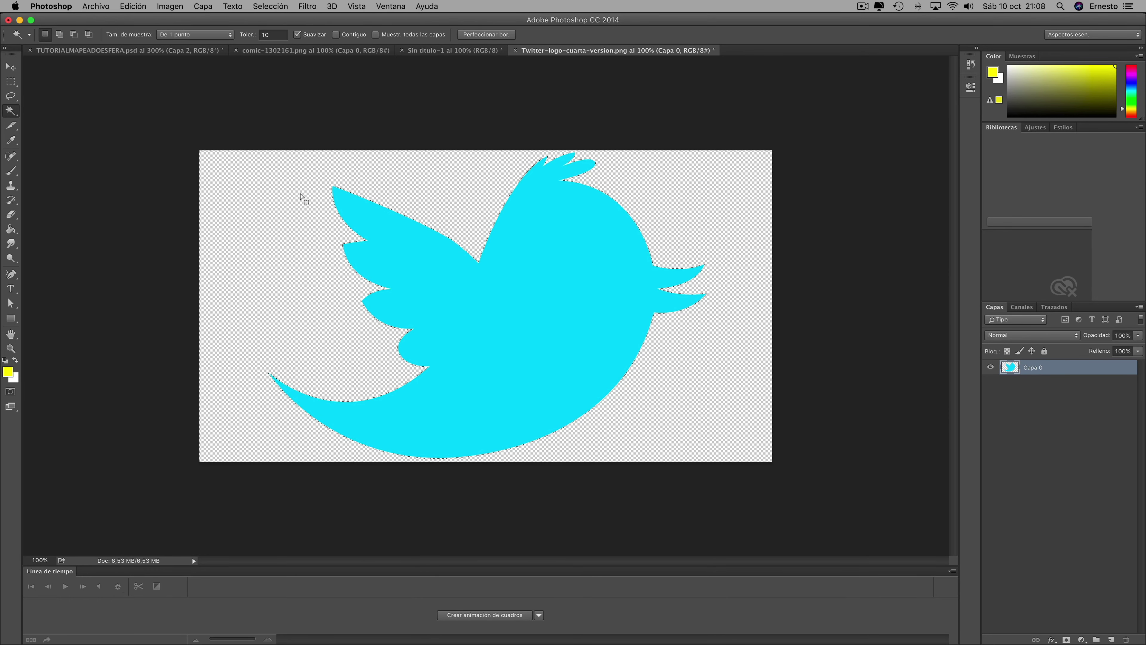
# - Select and copy the entire Twitter logo image
pyautogui.click(11, 81)
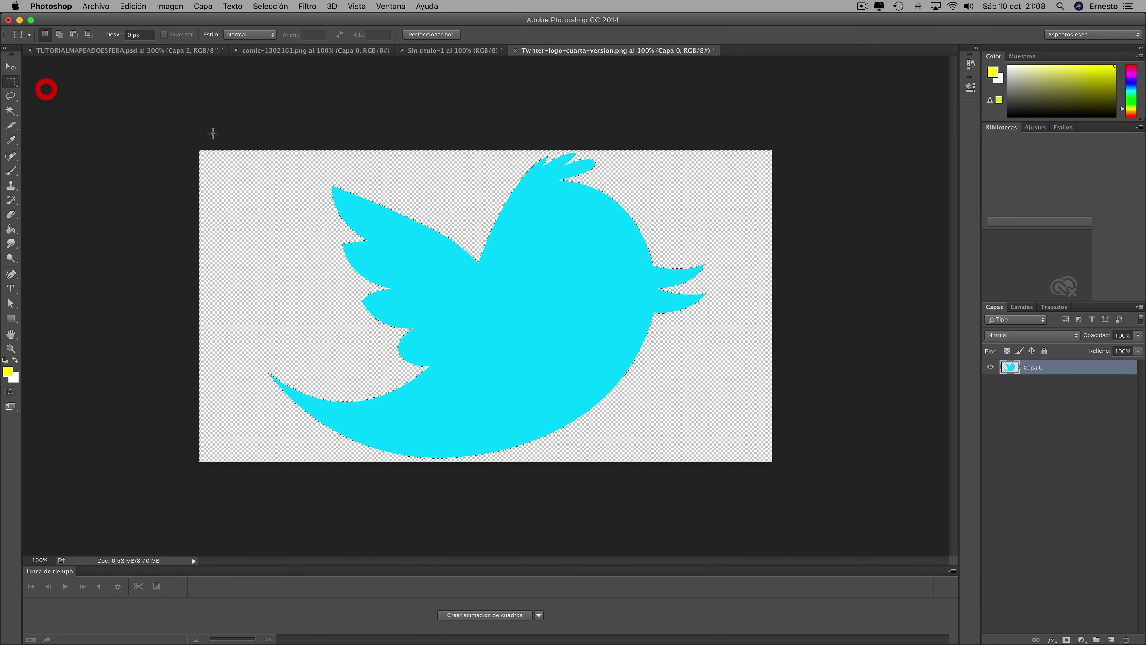
pyautogui.moveTo(221, 128); pyautogui.dragTo(737, 506)
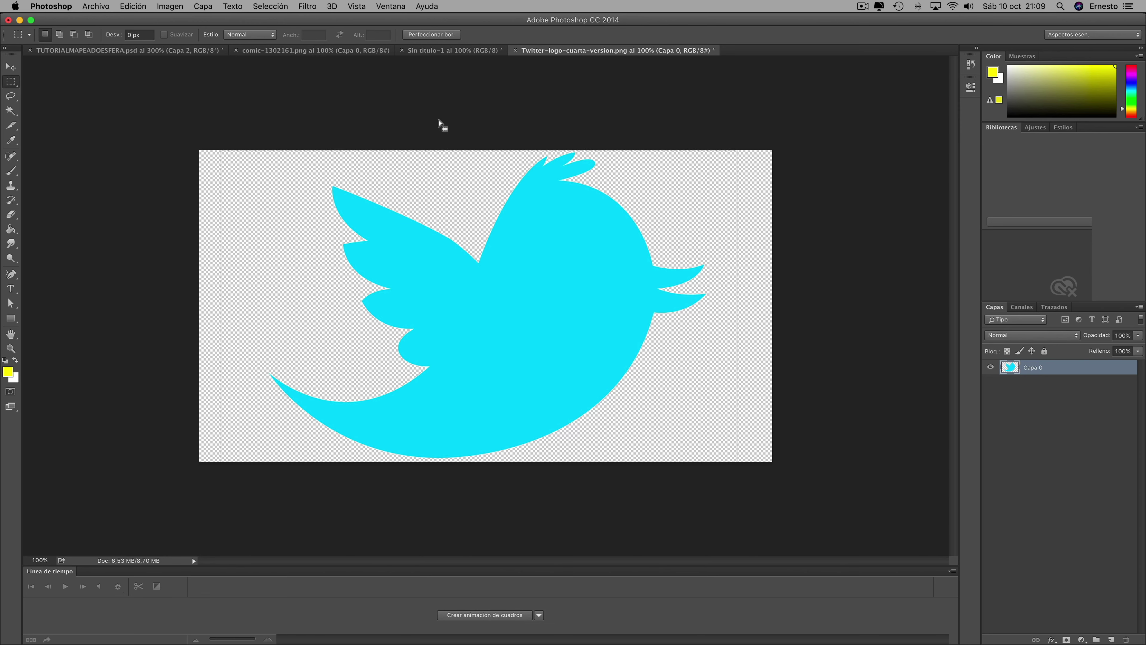
pyautogui.click(133, 6)
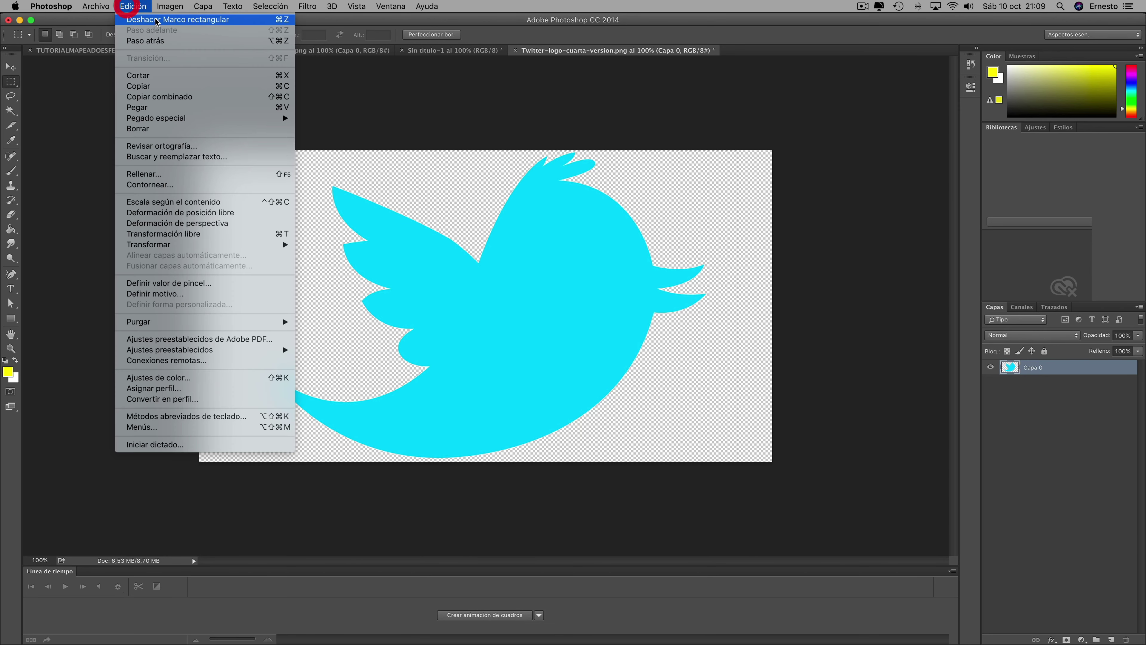
pyautogui.click(130, 86)
# - Paste the Twitter logo into the sphere template and shrink it onto the middle-left globe
pyautogui.click(131, 49)
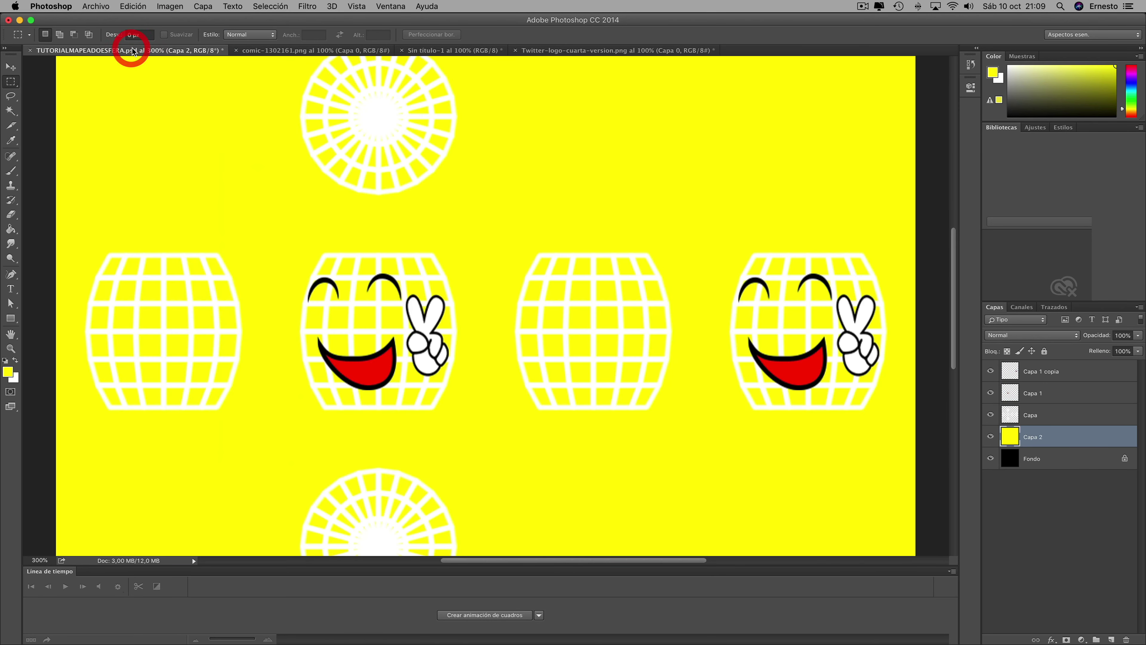
pyautogui.click(132, 7)
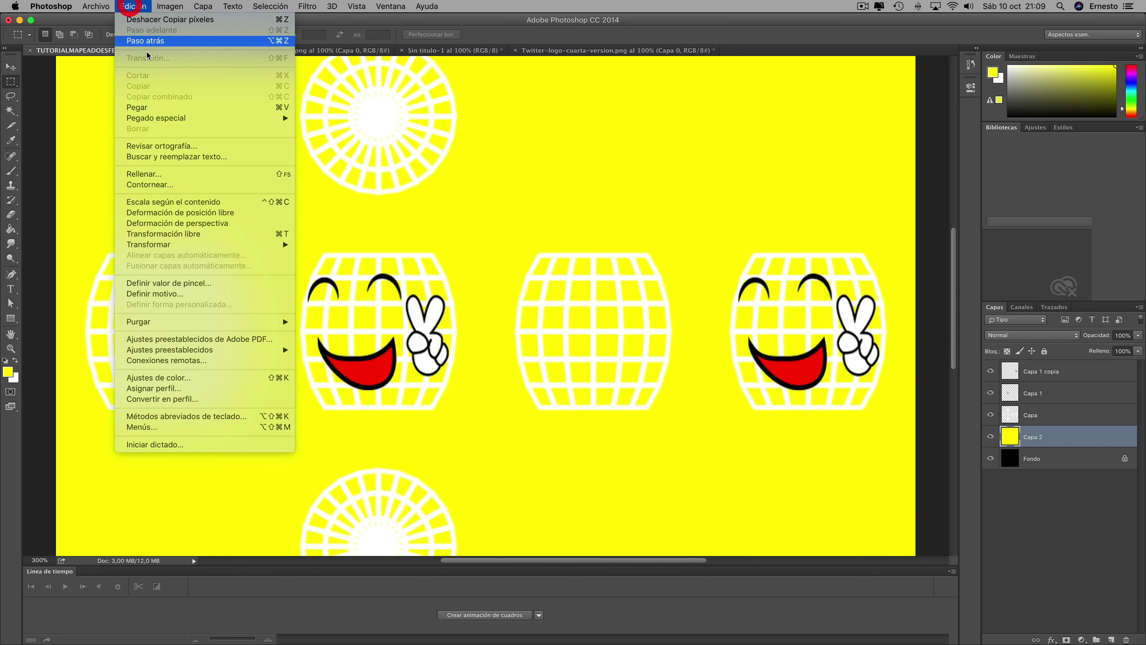
pyautogui.click(148, 109)
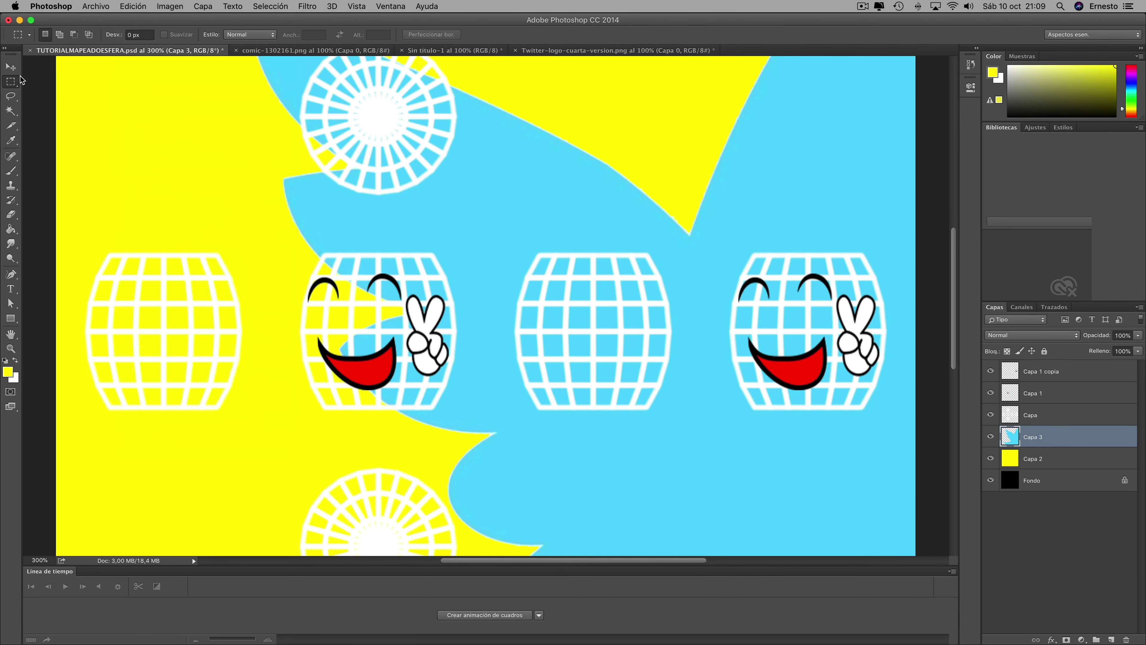
pyautogui.click(10, 67)
pyautogui.scroll(-3, 456, 257)
pyautogui.scroll(-2, 457, 257)
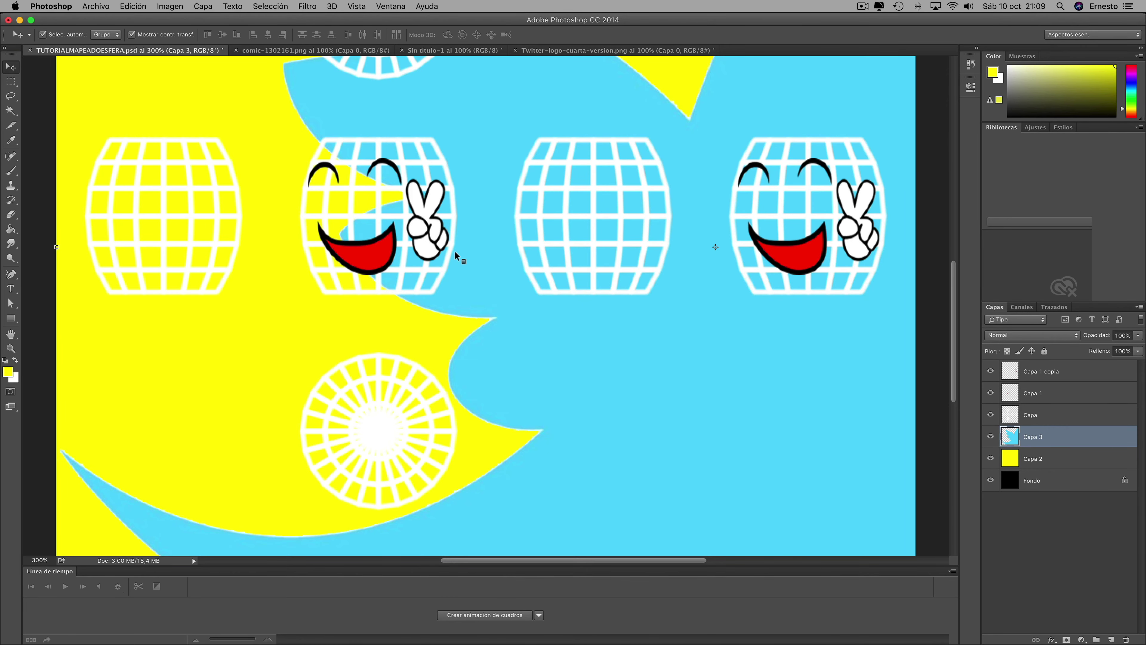
pyautogui.press('super+minus')
pyautogui.press('super+minus')
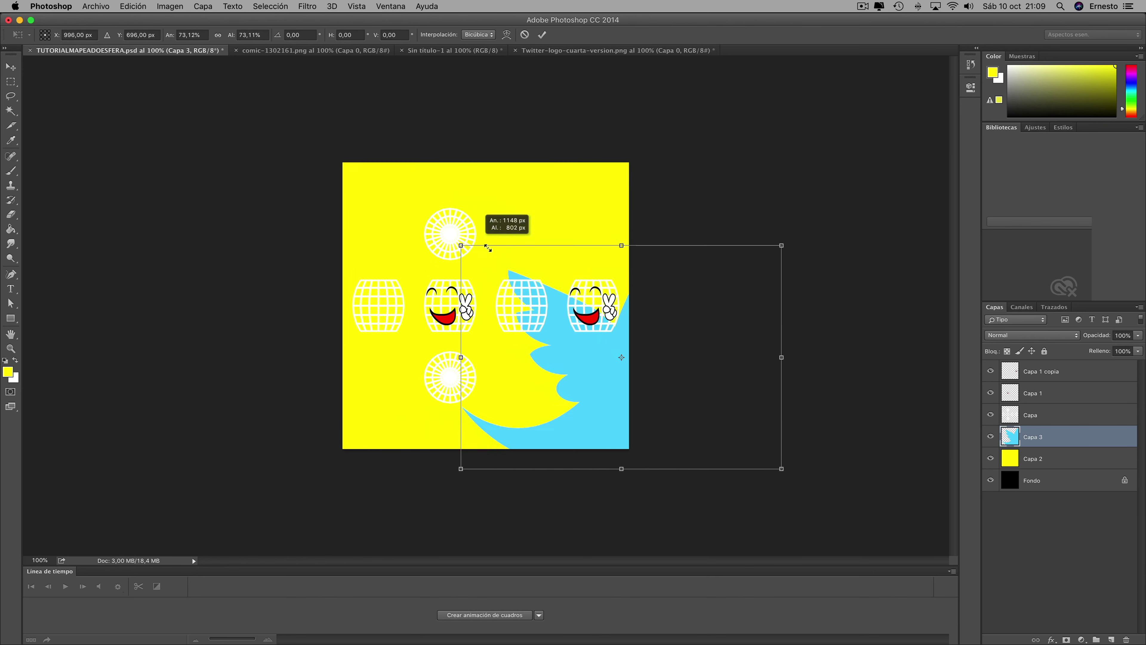
pyautogui.moveTo(342, 159); pyautogui.dragTo(695, 376)
pyautogui.moveTo(710, 421)
pyautogui.mouseDown()
pyautogui.moveTo(429, 312)
pyautogui.moveTo(450, 305)
pyautogui.mouseUp()
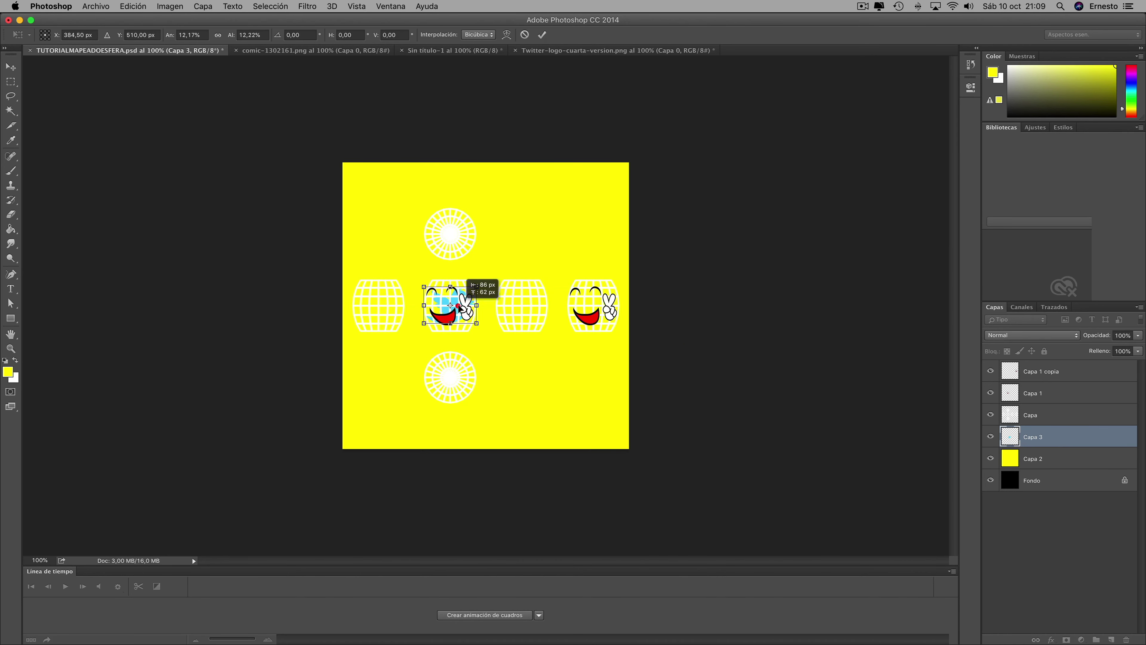
pyautogui.click(542, 35)
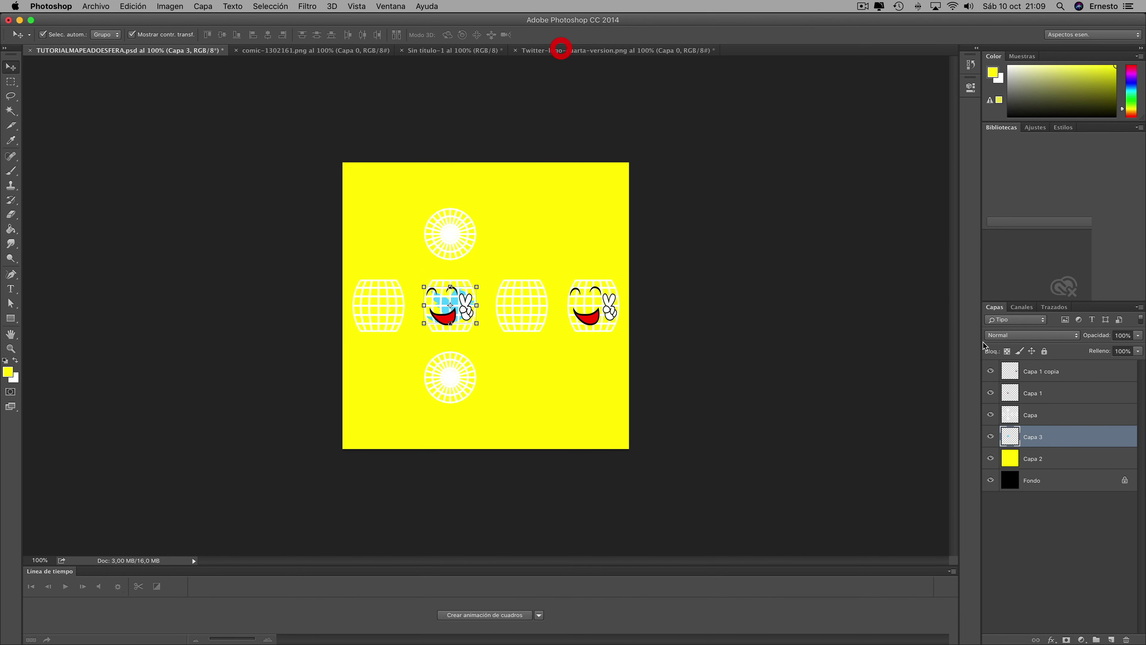
# - Shrink the bird slightly to fit, and hide Capa 1, Capa 1 copia and Capa
pyautogui.click(991, 394)
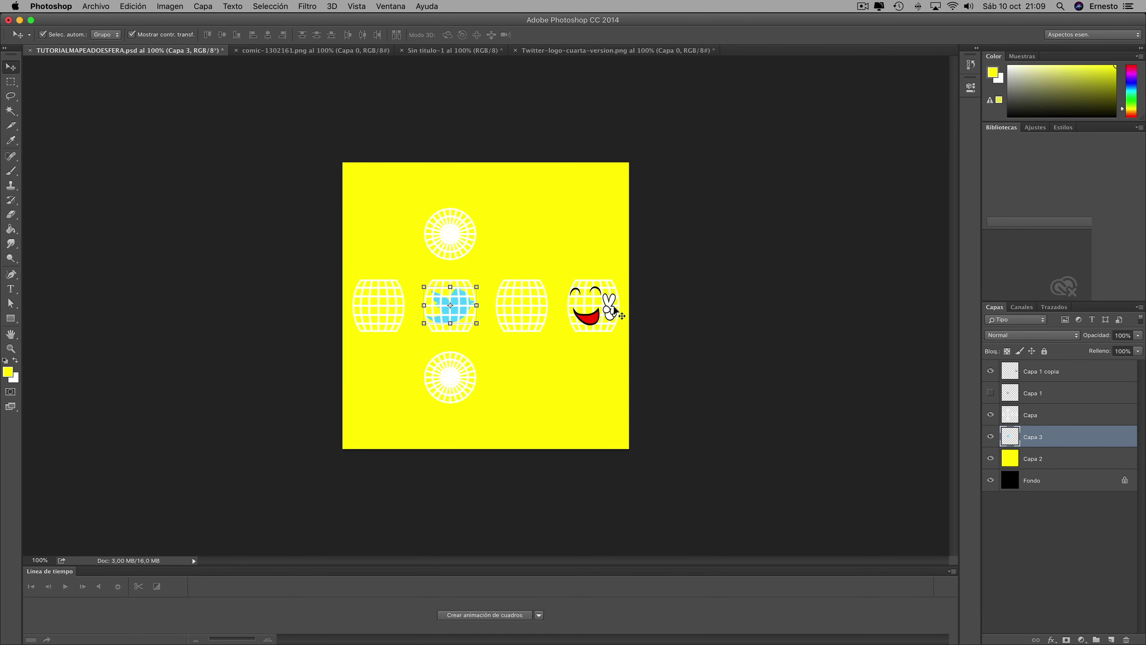
pyautogui.hotkey('ctrl', '+')
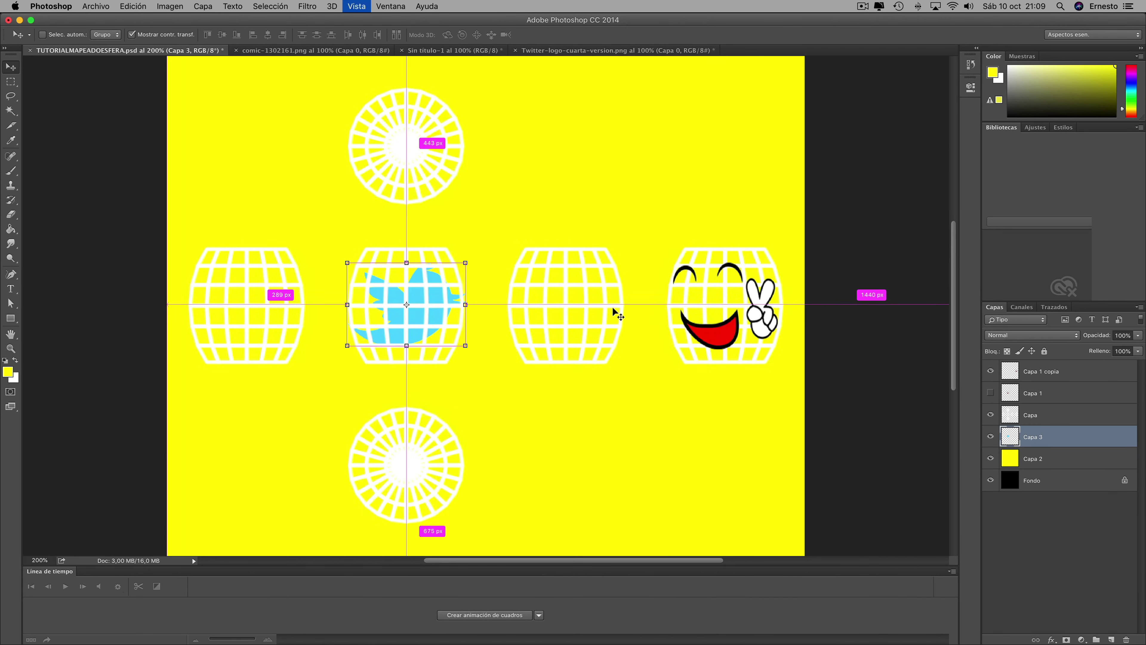
pyautogui.hotkey('ctrl', '+')
pyautogui.moveTo(459, 359); pyautogui.dragTo(423, 340)
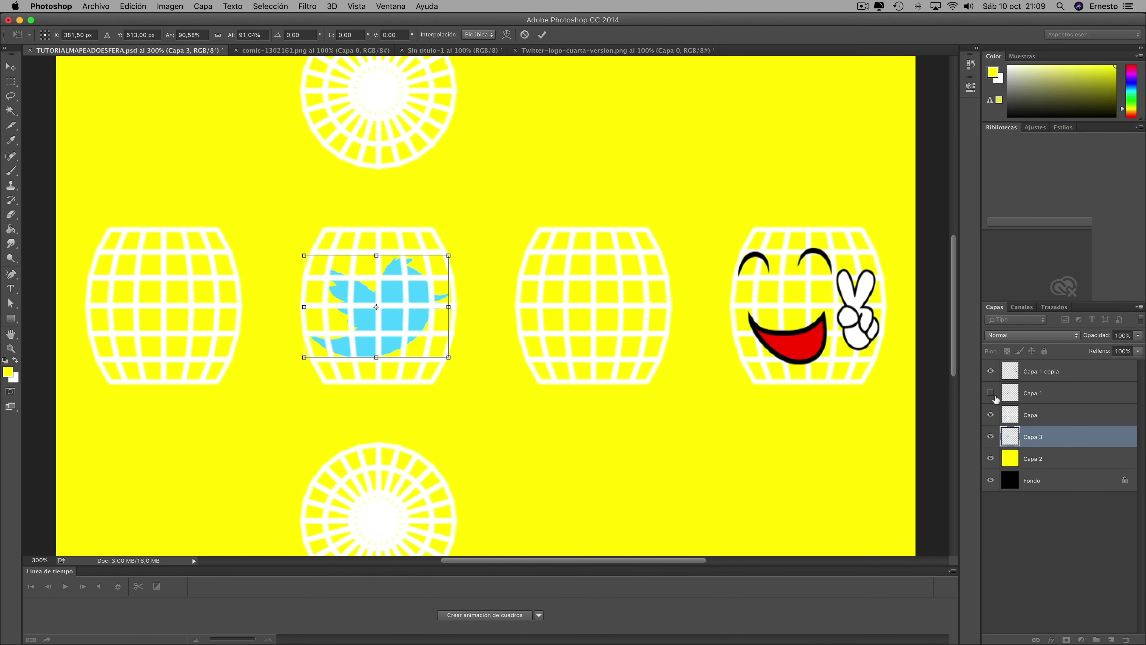
pyautogui.click(991, 370)
pyautogui.click(539, 36)
pyautogui.scroll(-1, 813, 226)
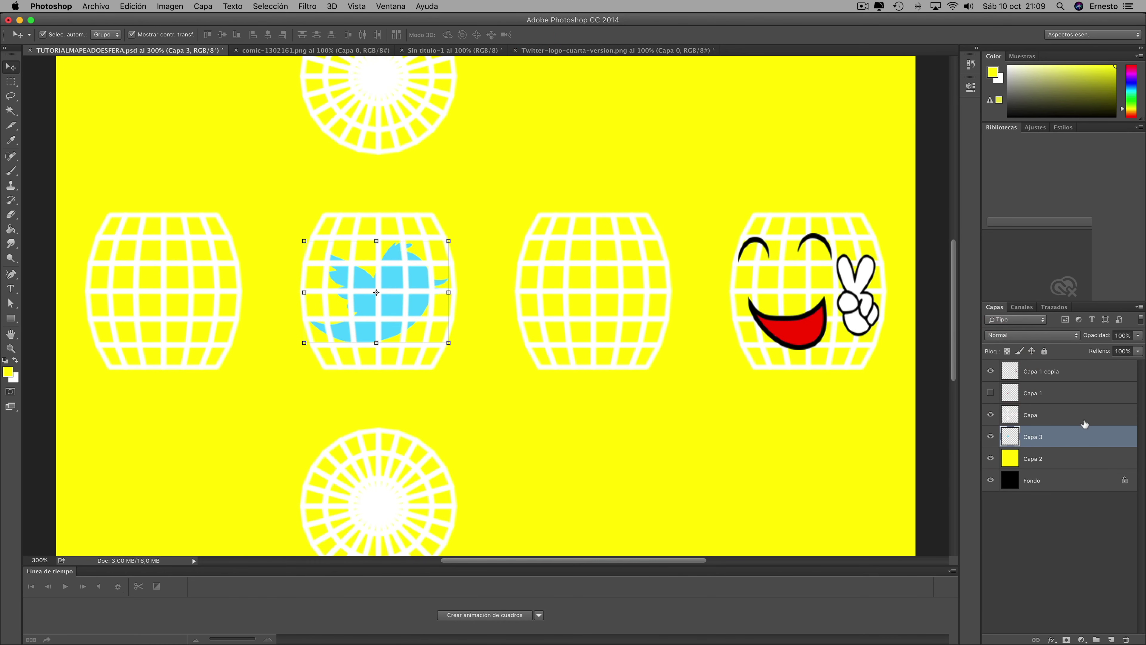
pyautogui.click(991, 371)
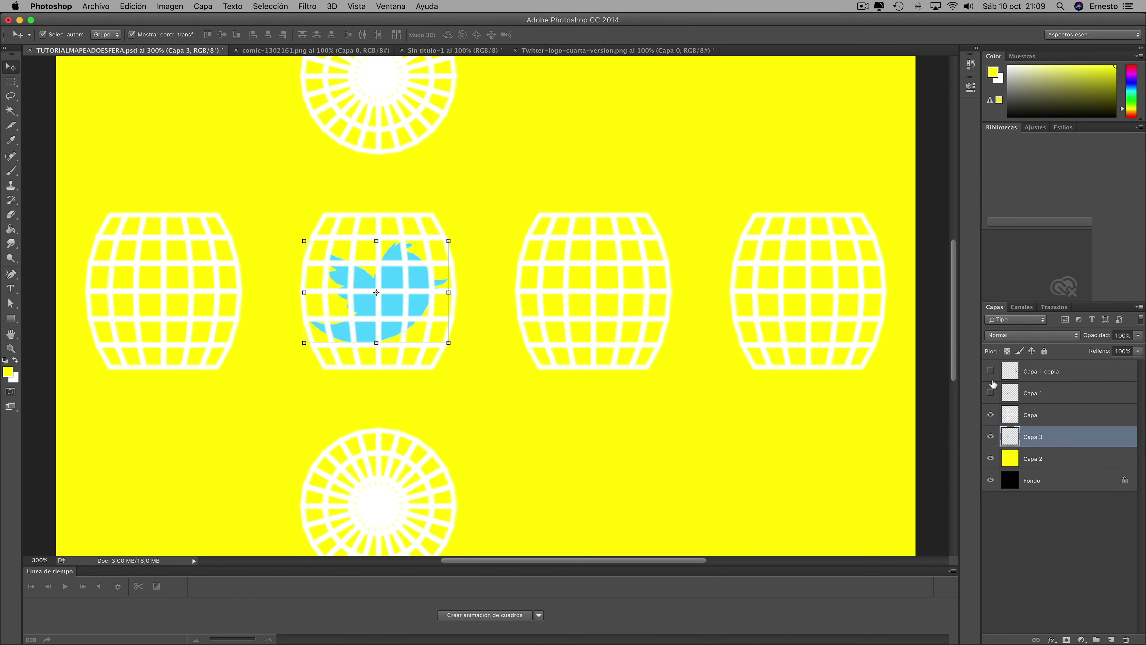
pyautogui.click(991, 415)
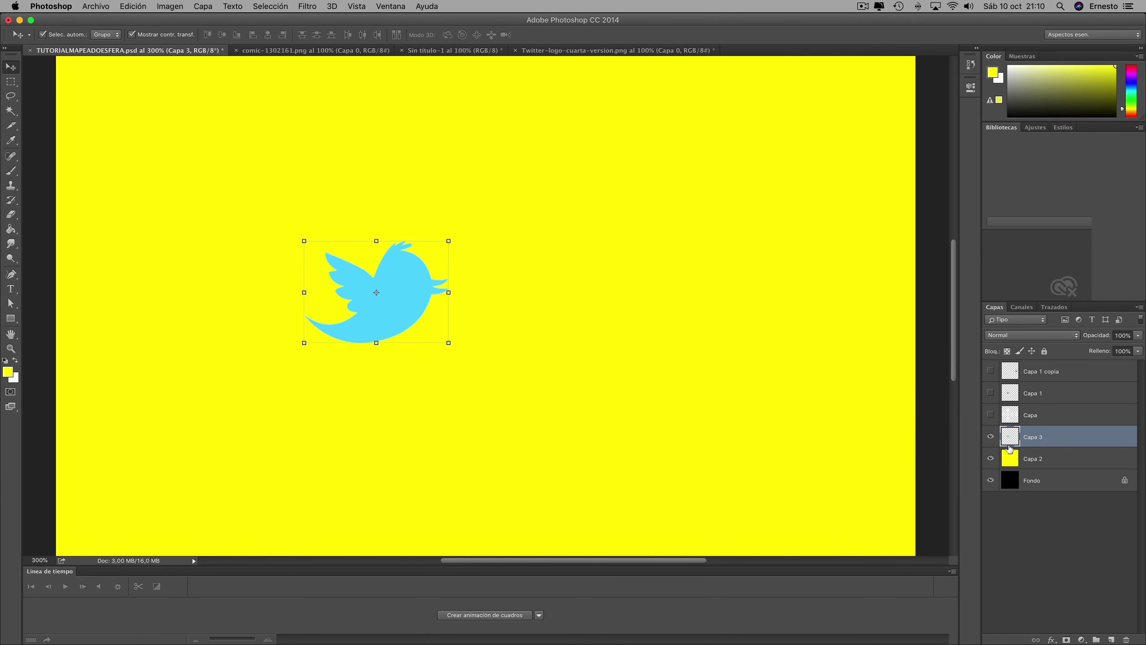
# - Pick a cyan paint colour and fill the yellow Capa 2 background with it
pyautogui.doubleClick(1010, 457)
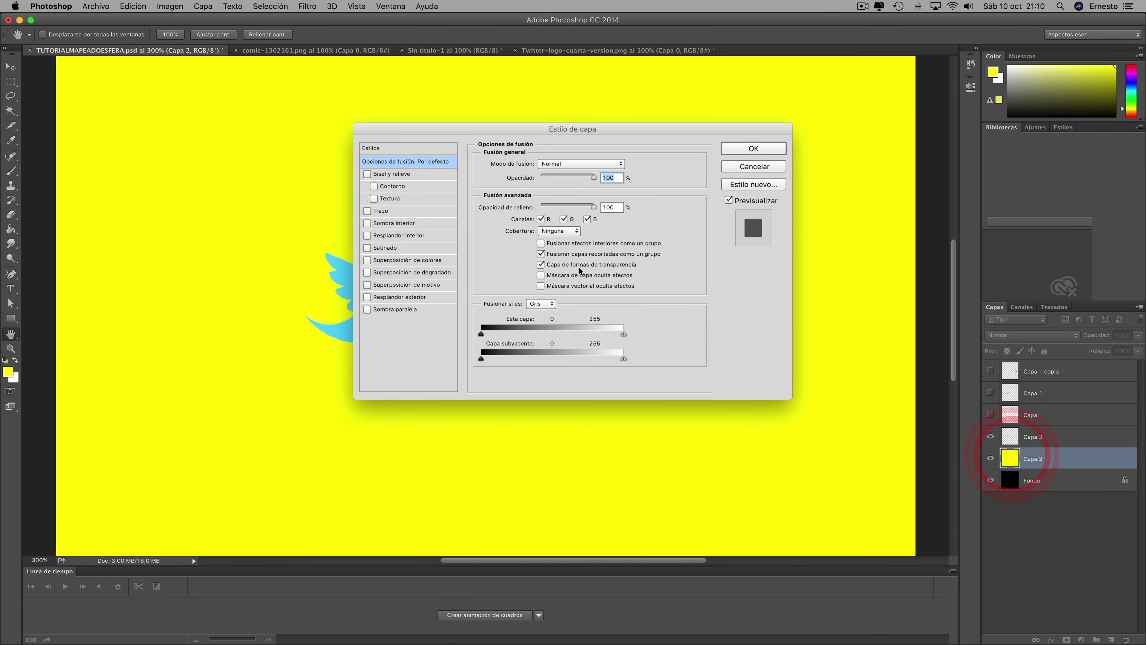
pyautogui.click(759, 151)
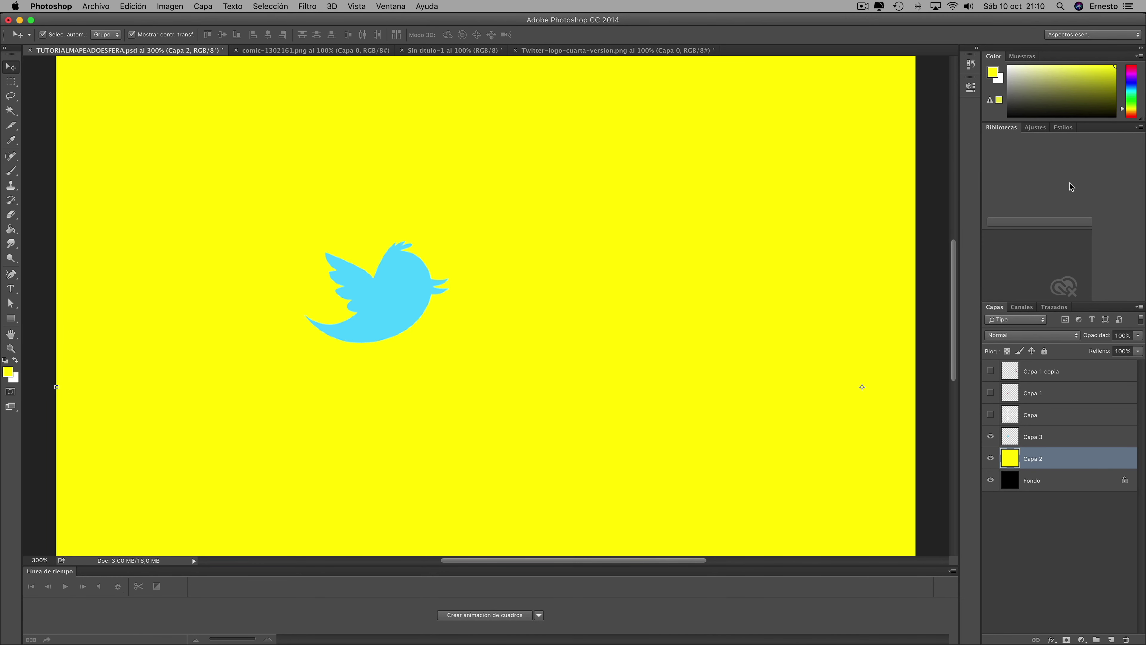
pyautogui.click(1132, 89)
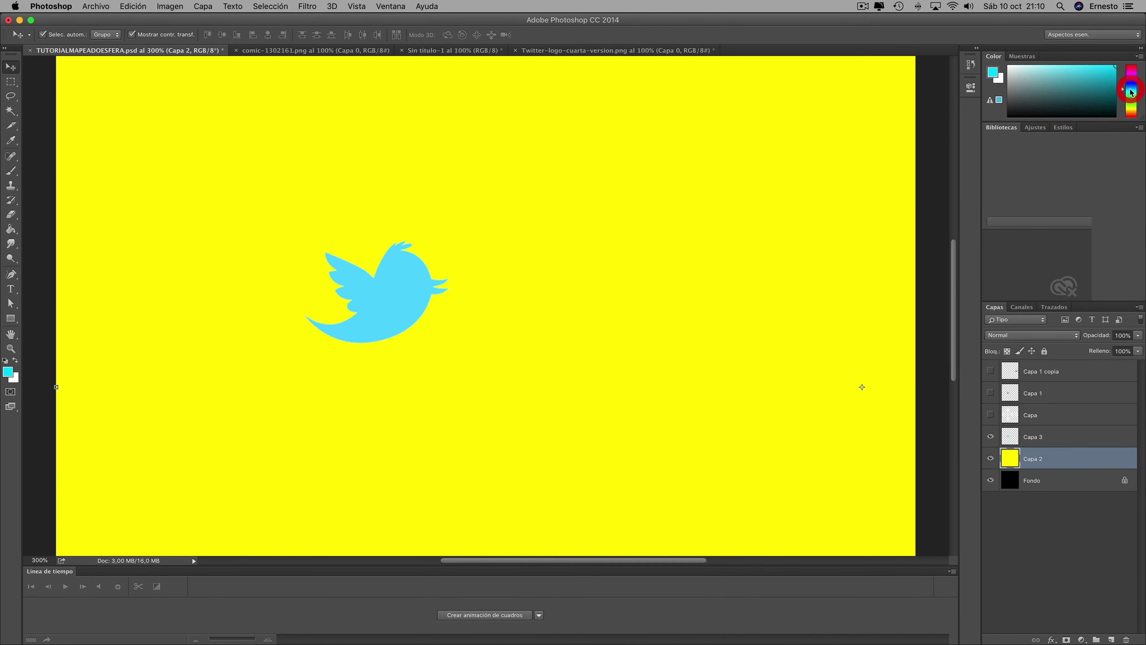
pyautogui.moveTo(1101, 79); pyautogui.dragTo(1117, 64)
pyautogui.click(10, 229)
pyautogui.click(736, 315)
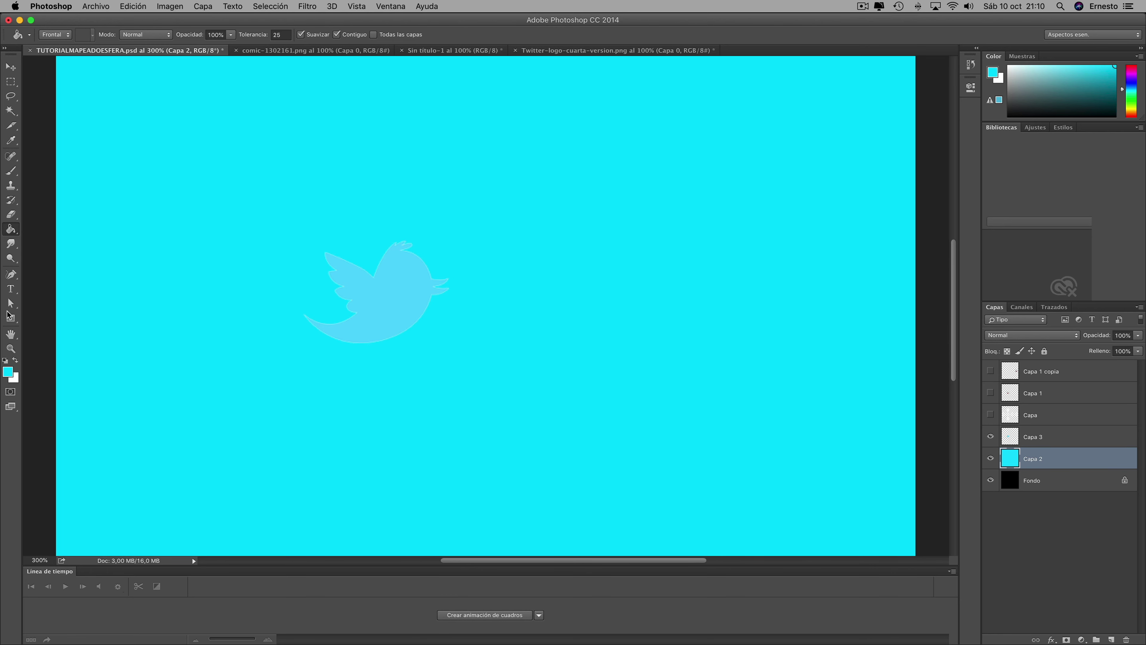
# - Refill the Capa 2 background white and save the template document
pyautogui.click(15, 362)
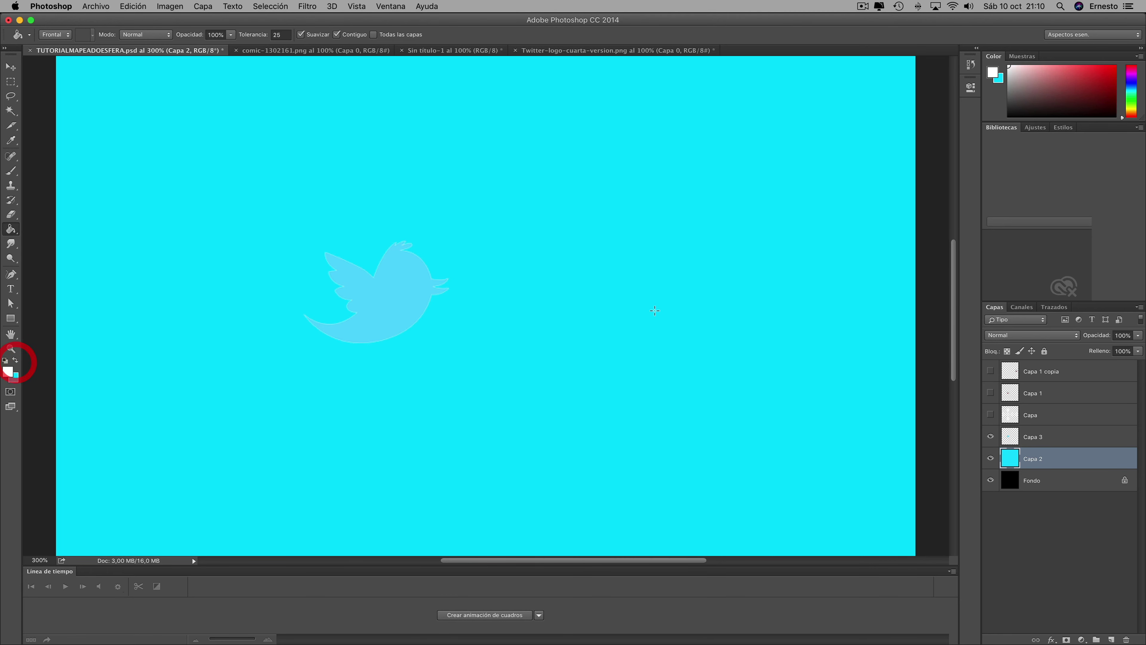
pyautogui.click(469, 221)
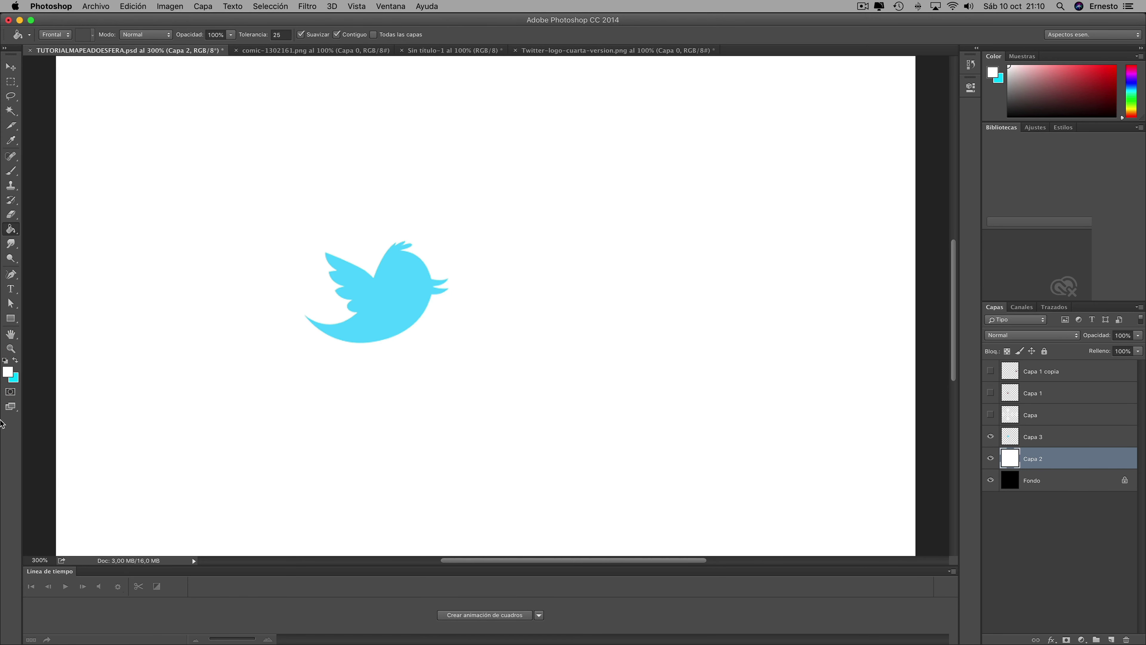
pyautogui.click(15, 361)
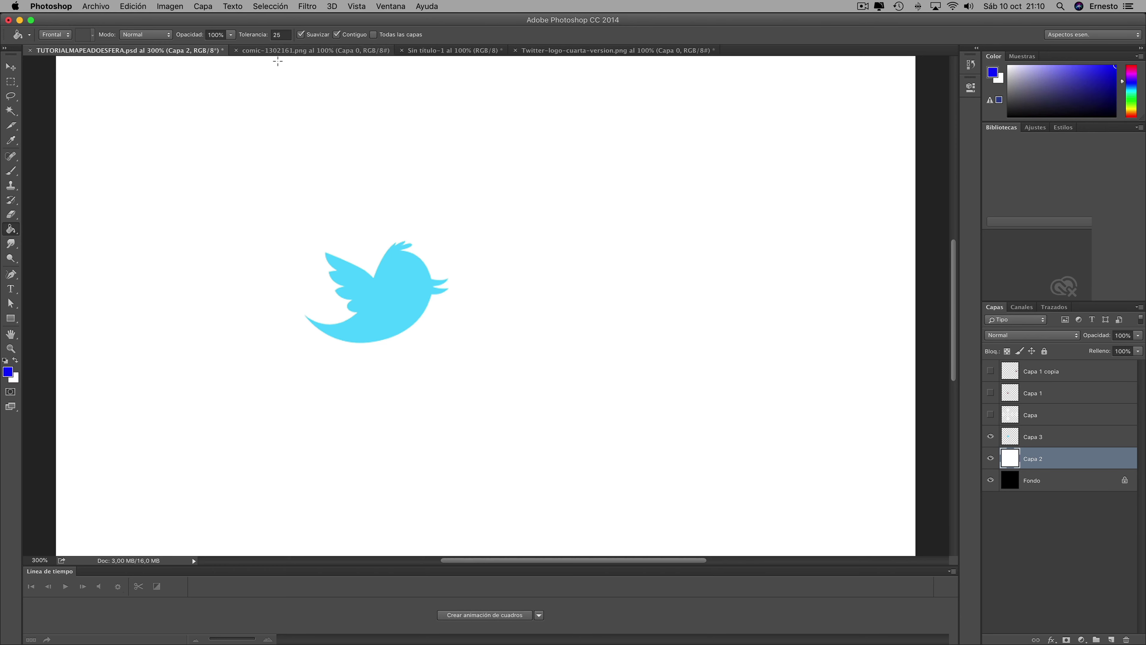
pyautogui.click(96, 6)
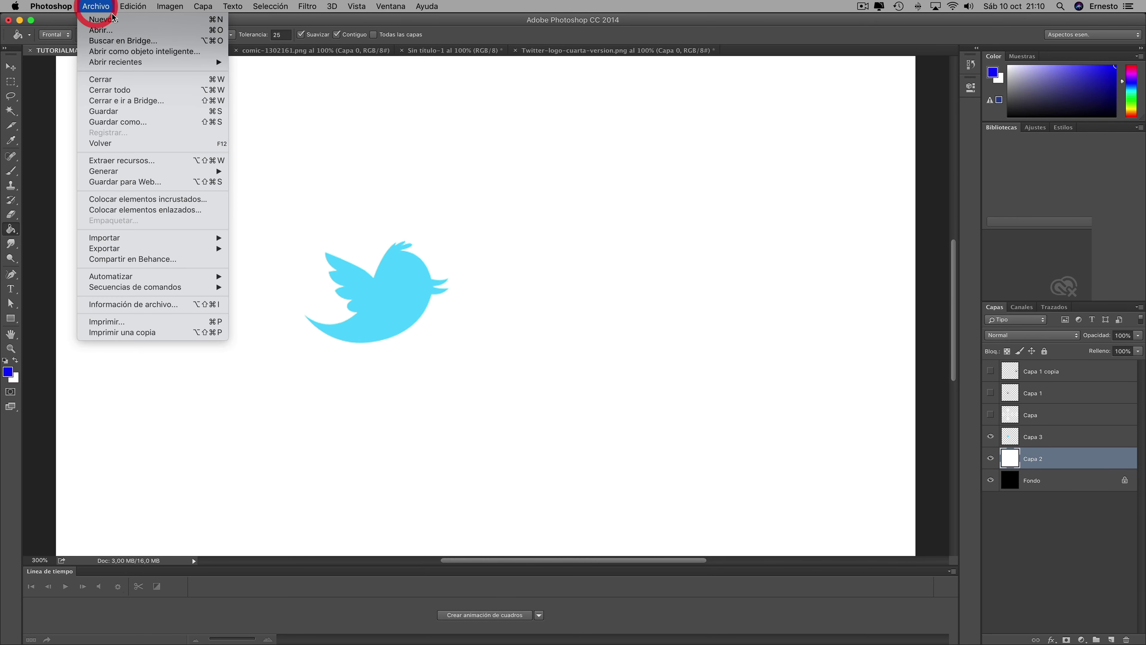
pyautogui.click(122, 112)
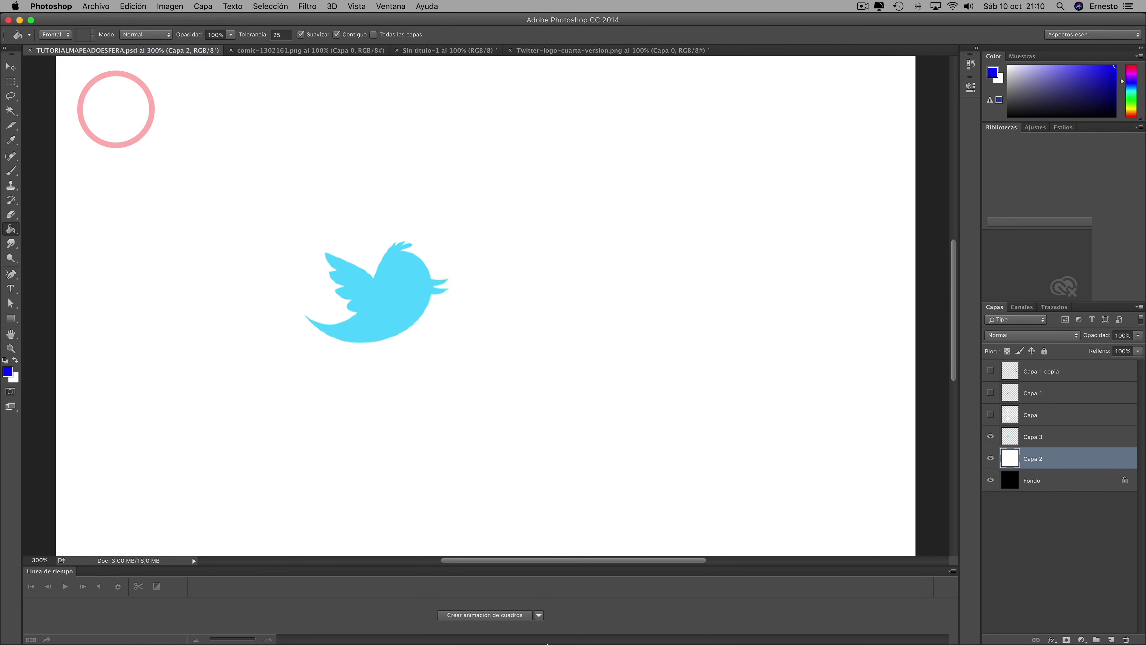
# - In Cinema 4D, reload the Mat material's texture image and close the Material Editor
pyautogui.click(556, 633)
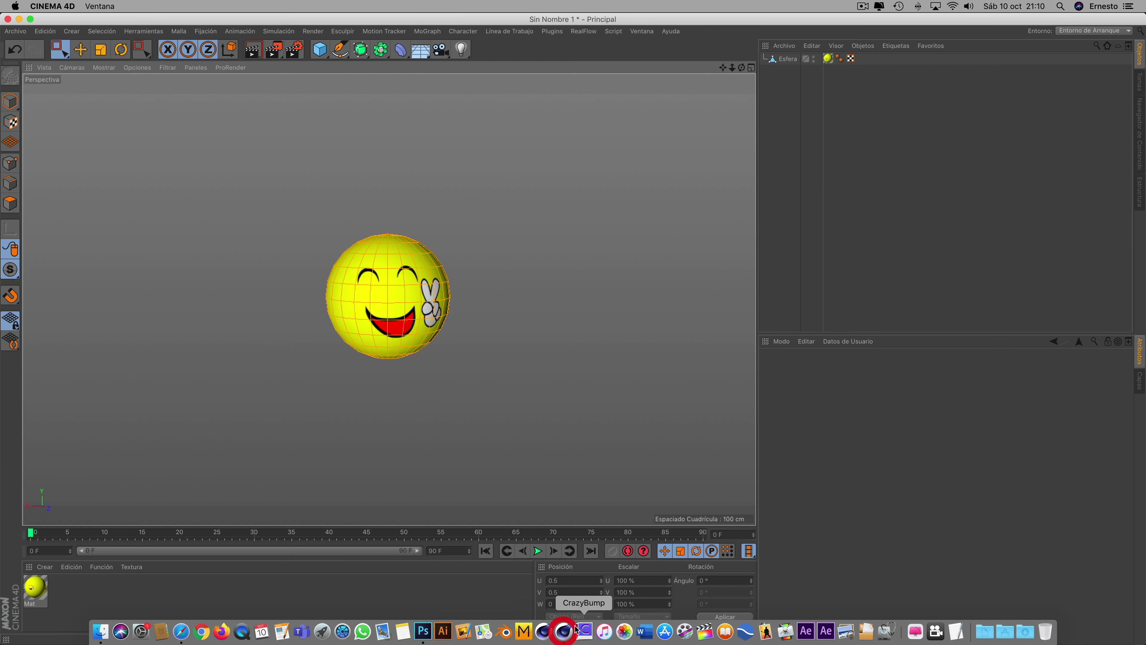
pyautogui.doubleClick(32, 590)
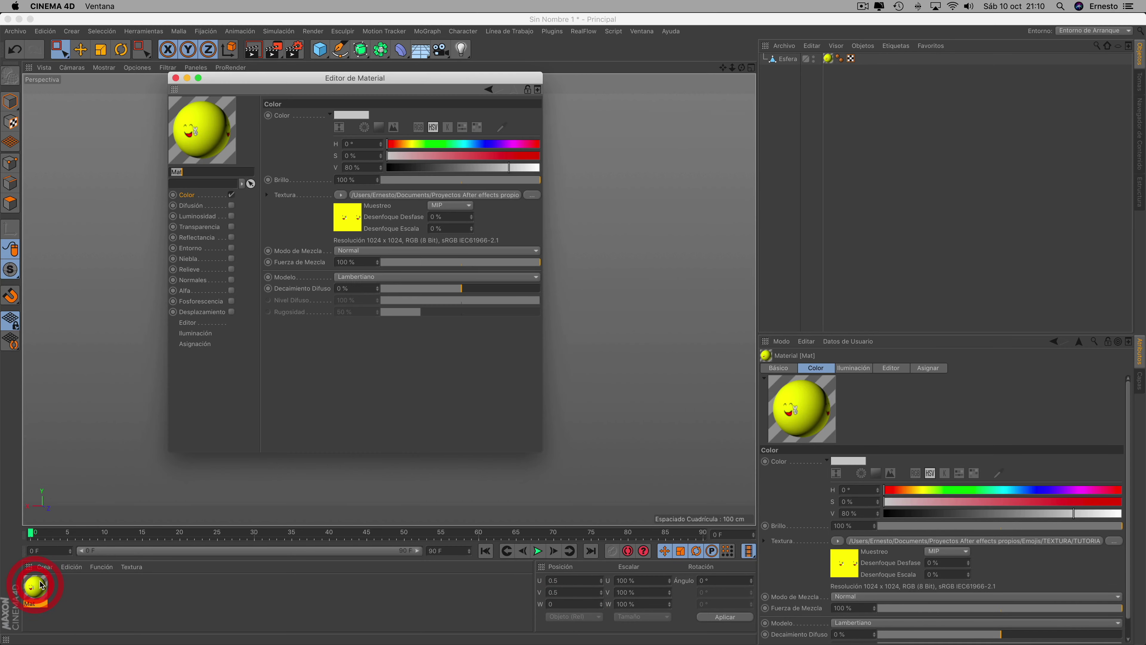
pyautogui.click(352, 216)
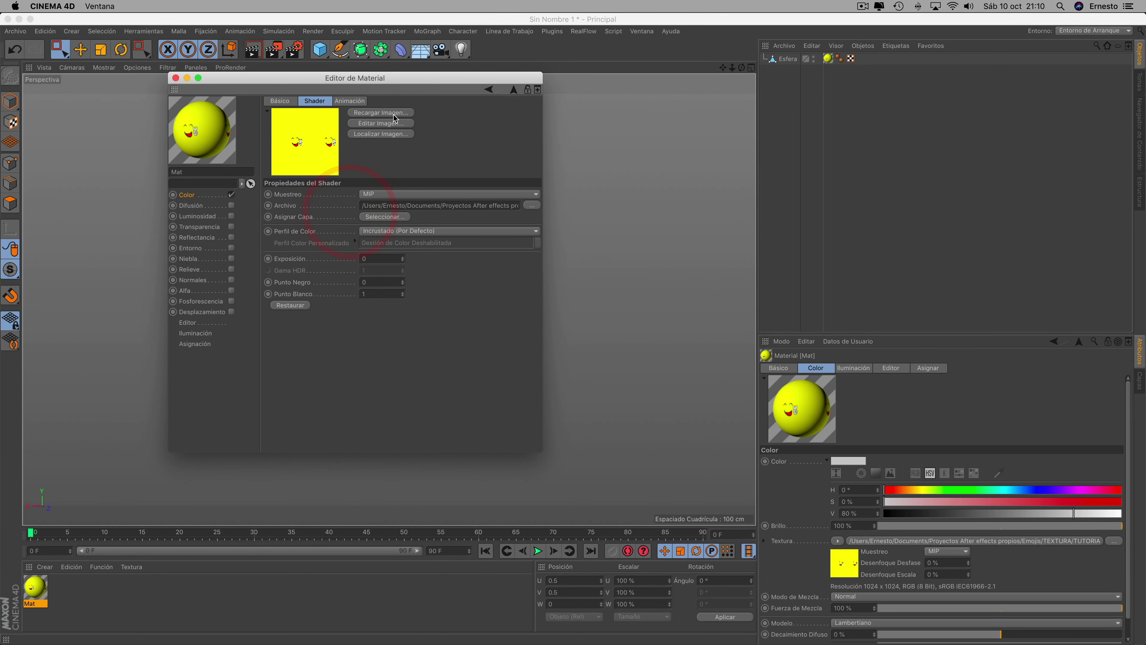
pyautogui.click(384, 113)
pyautogui.click(666, 225)
pyautogui.click(175, 78)
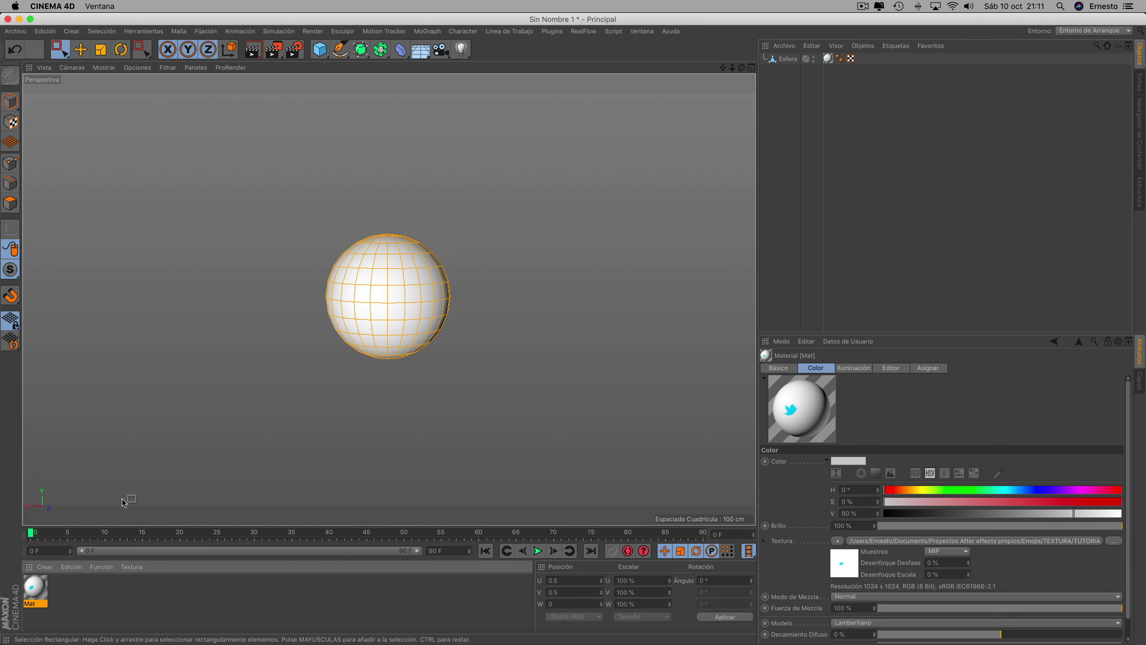
# - Apply Mat to the sphere, undo the extra texture tag, and orbit to inspect the bird
pyautogui.moveTo(372, 332); pyautogui.dragTo(374, 333)
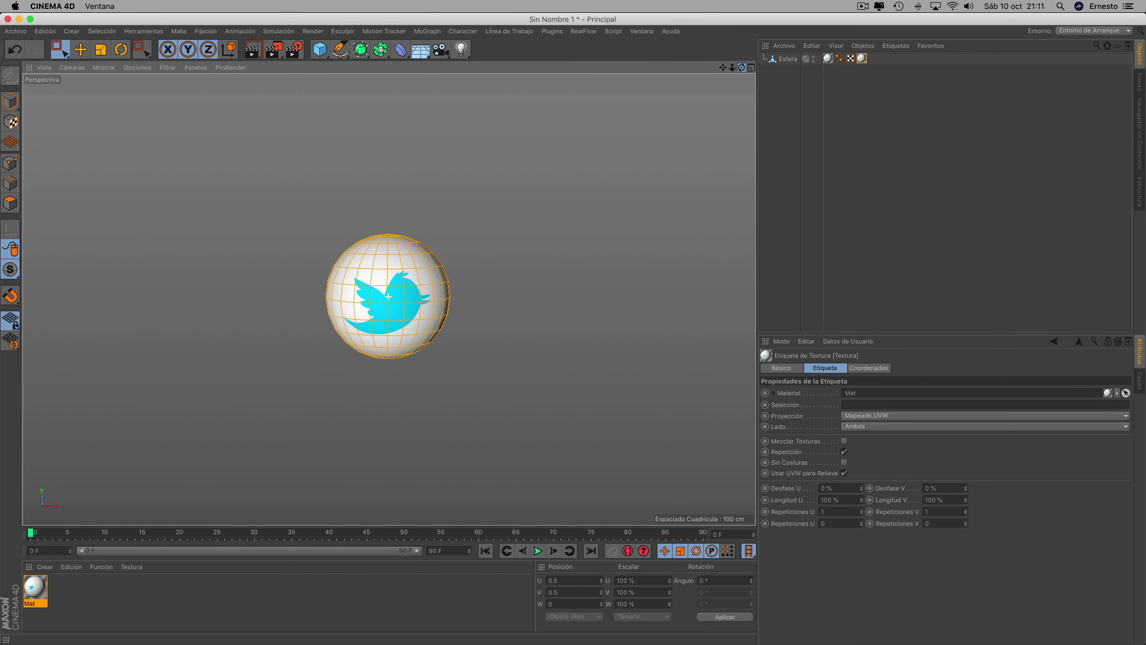
pyautogui.hotkey('ctrl', 'z')
pyautogui.moveTo(733, 68)
pyautogui.mouseDown()
pyautogui.moveTo(776, 68)
pyautogui.moveTo(759, 76)
pyautogui.moveTo(763, 104)
pyautogui.moveTo(740, 105)
pyautogui.mouseUp()
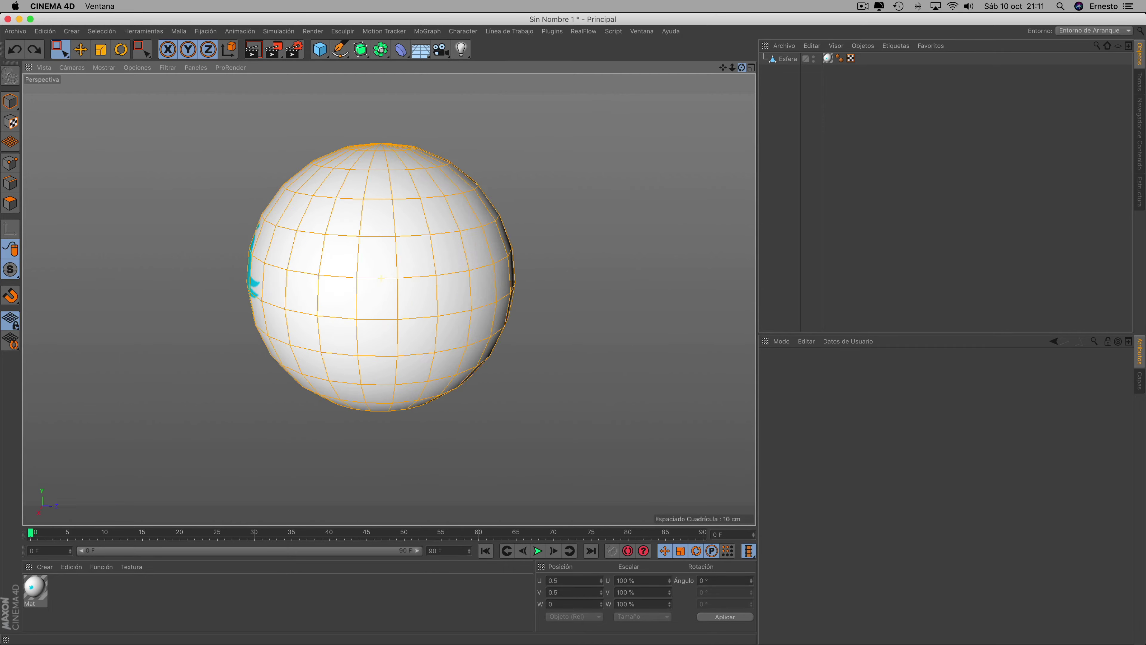